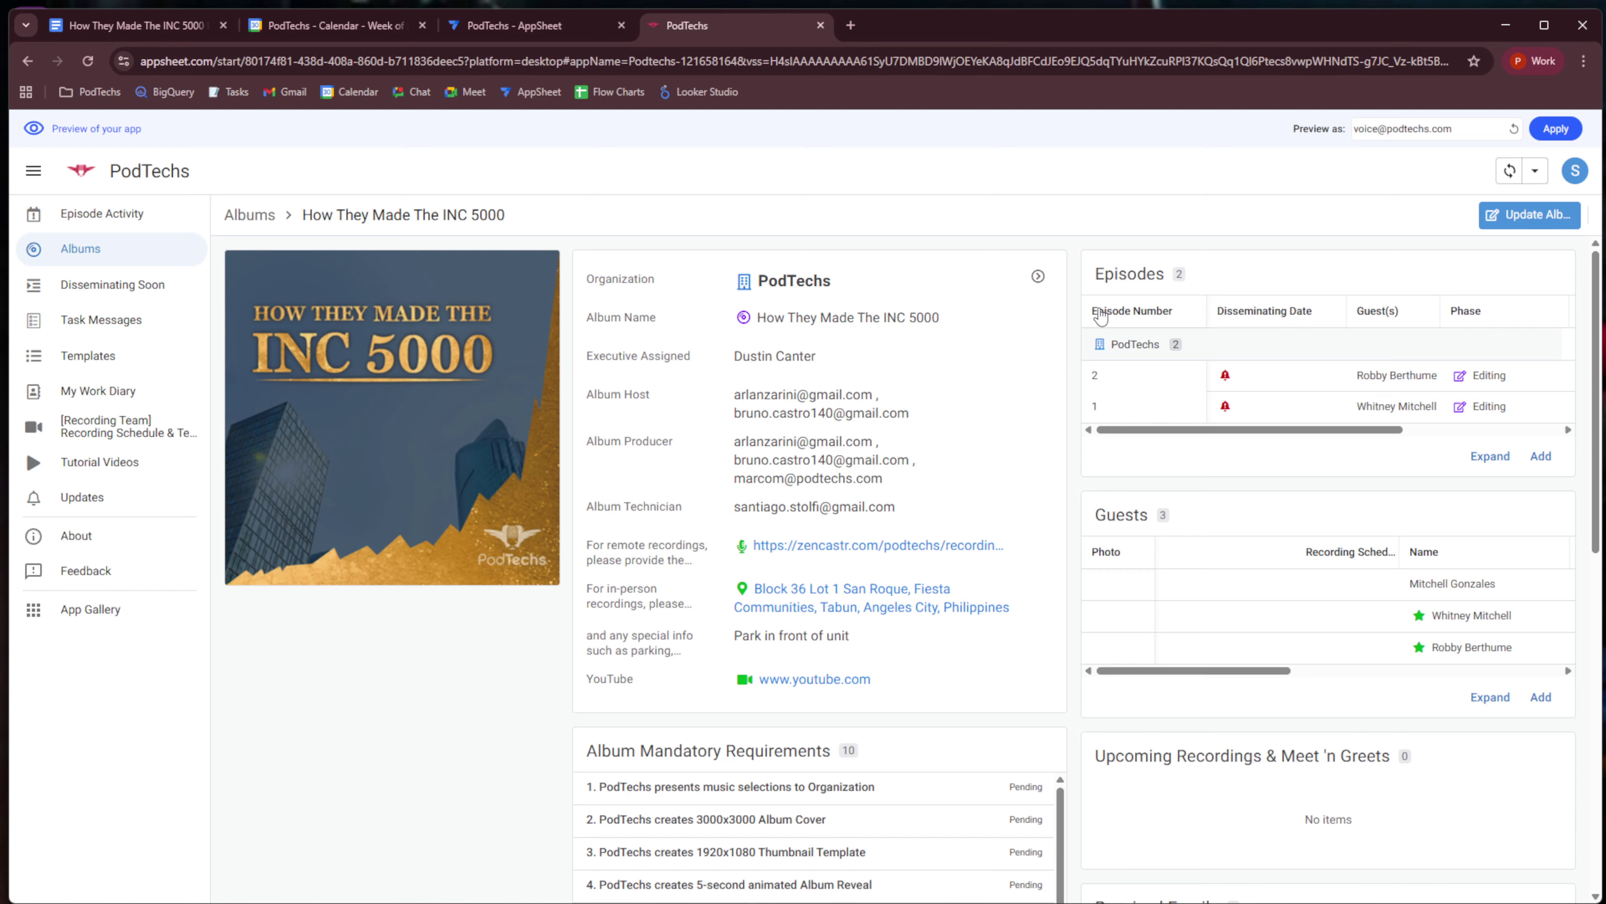
# Start a new episode in the album using the template "Video Podcast Production. 1 Host. 1 Guest. Remote Recordings.".
pyautogui.click(1542, 456)
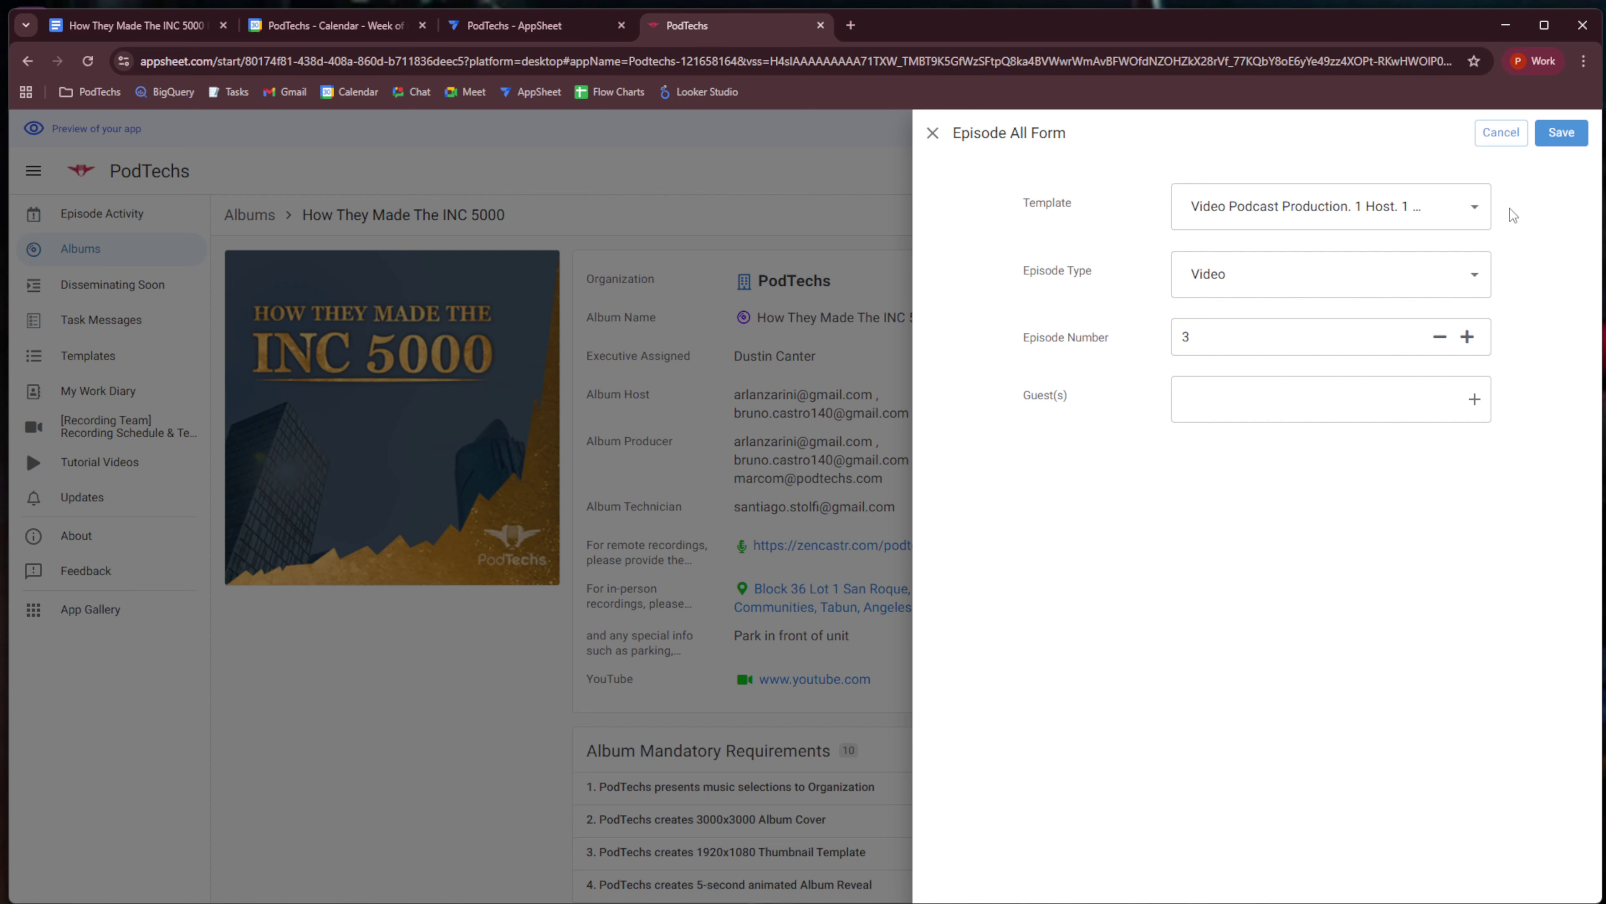
pyautogui.click(1474, 207)
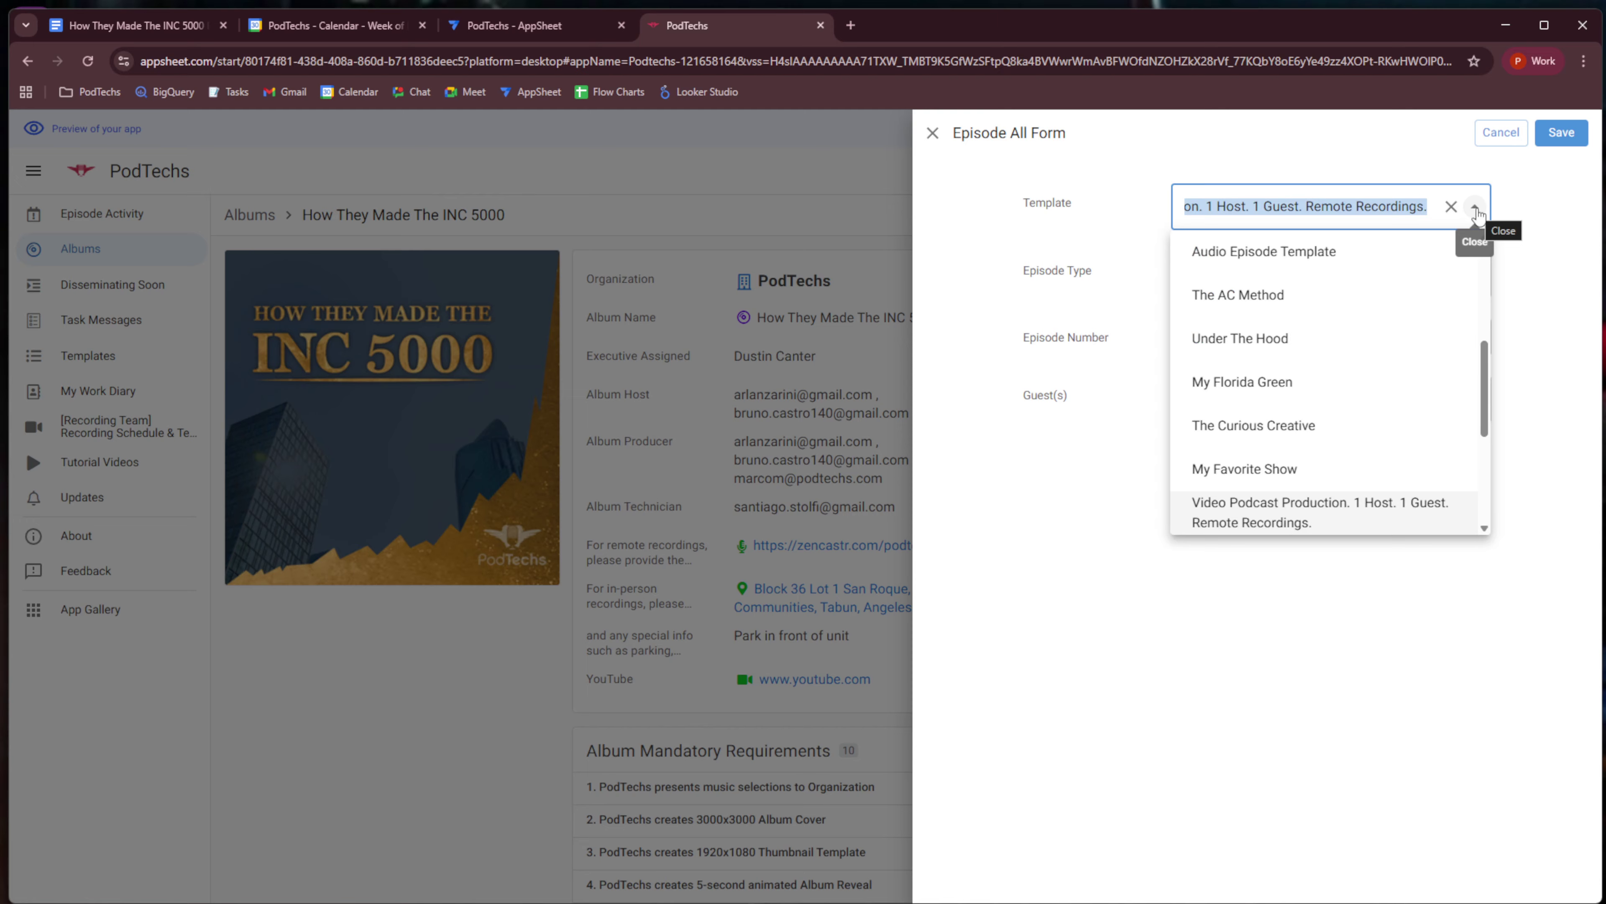
pyautogui.click(1415, 510)
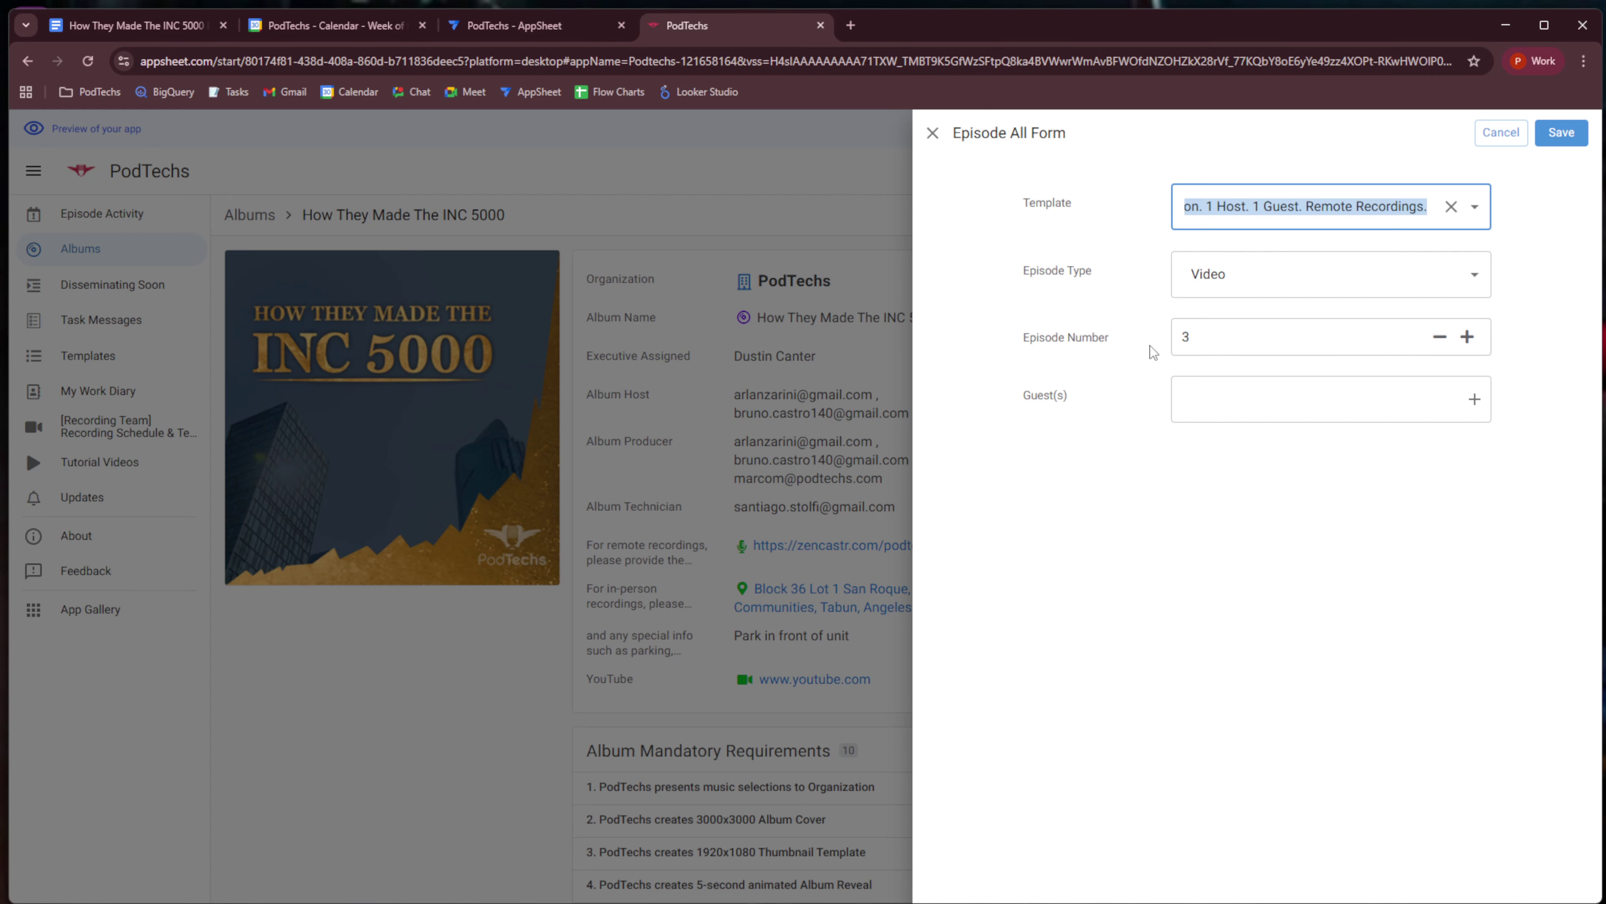
# Assign the last listed guest to the new episode and save the episode.
pyautogui.click(1474, 400)
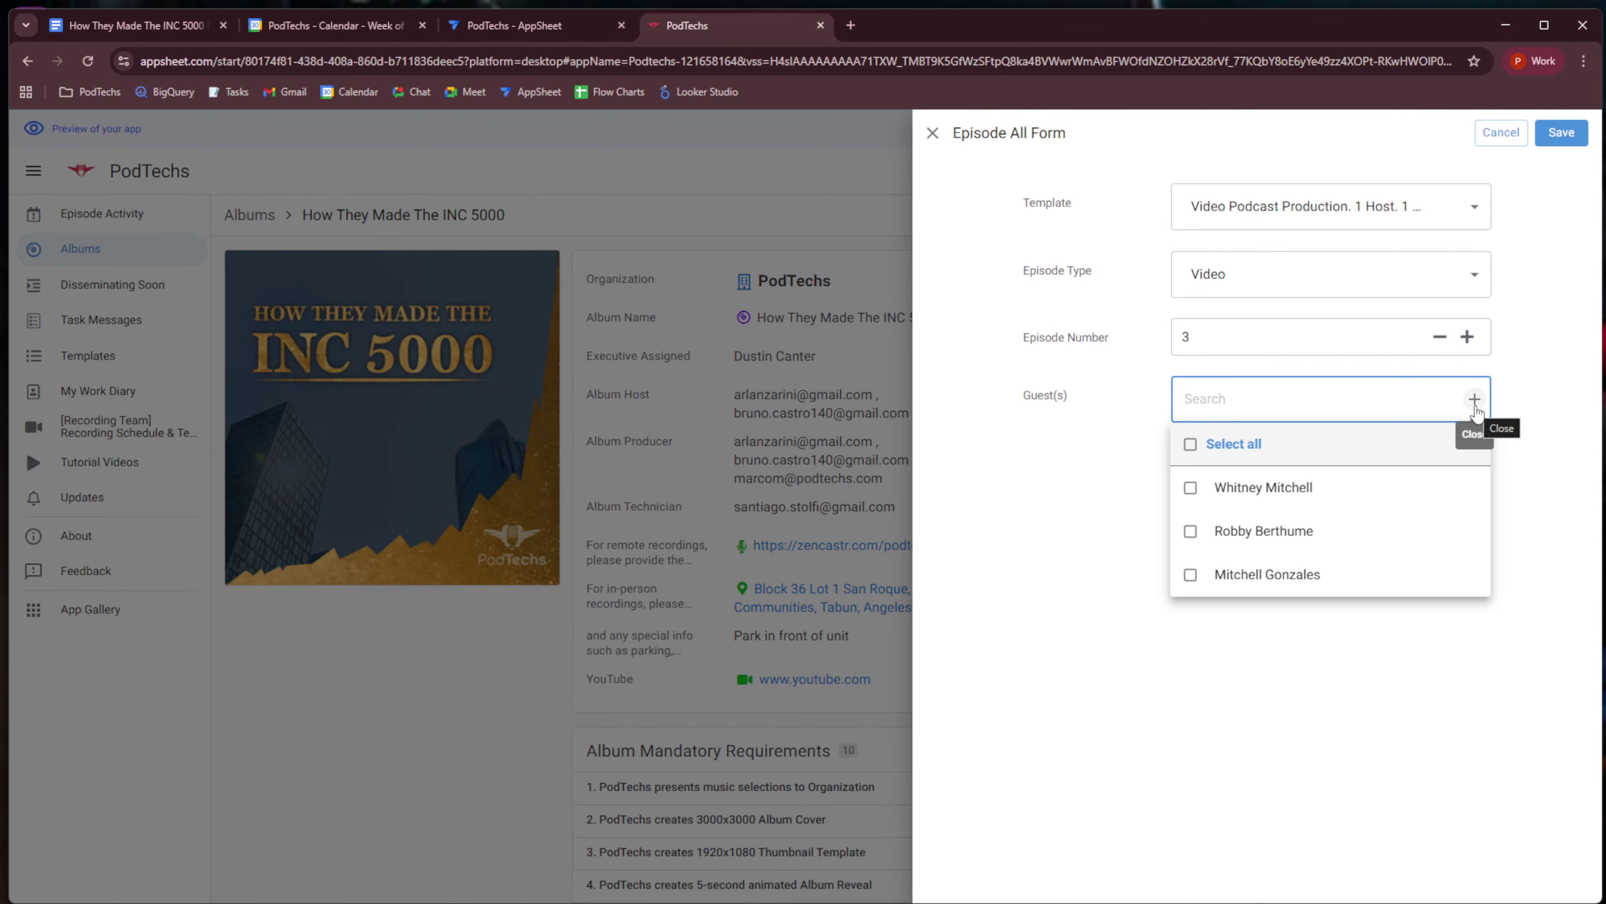
pyautogui.click(1318, 577)
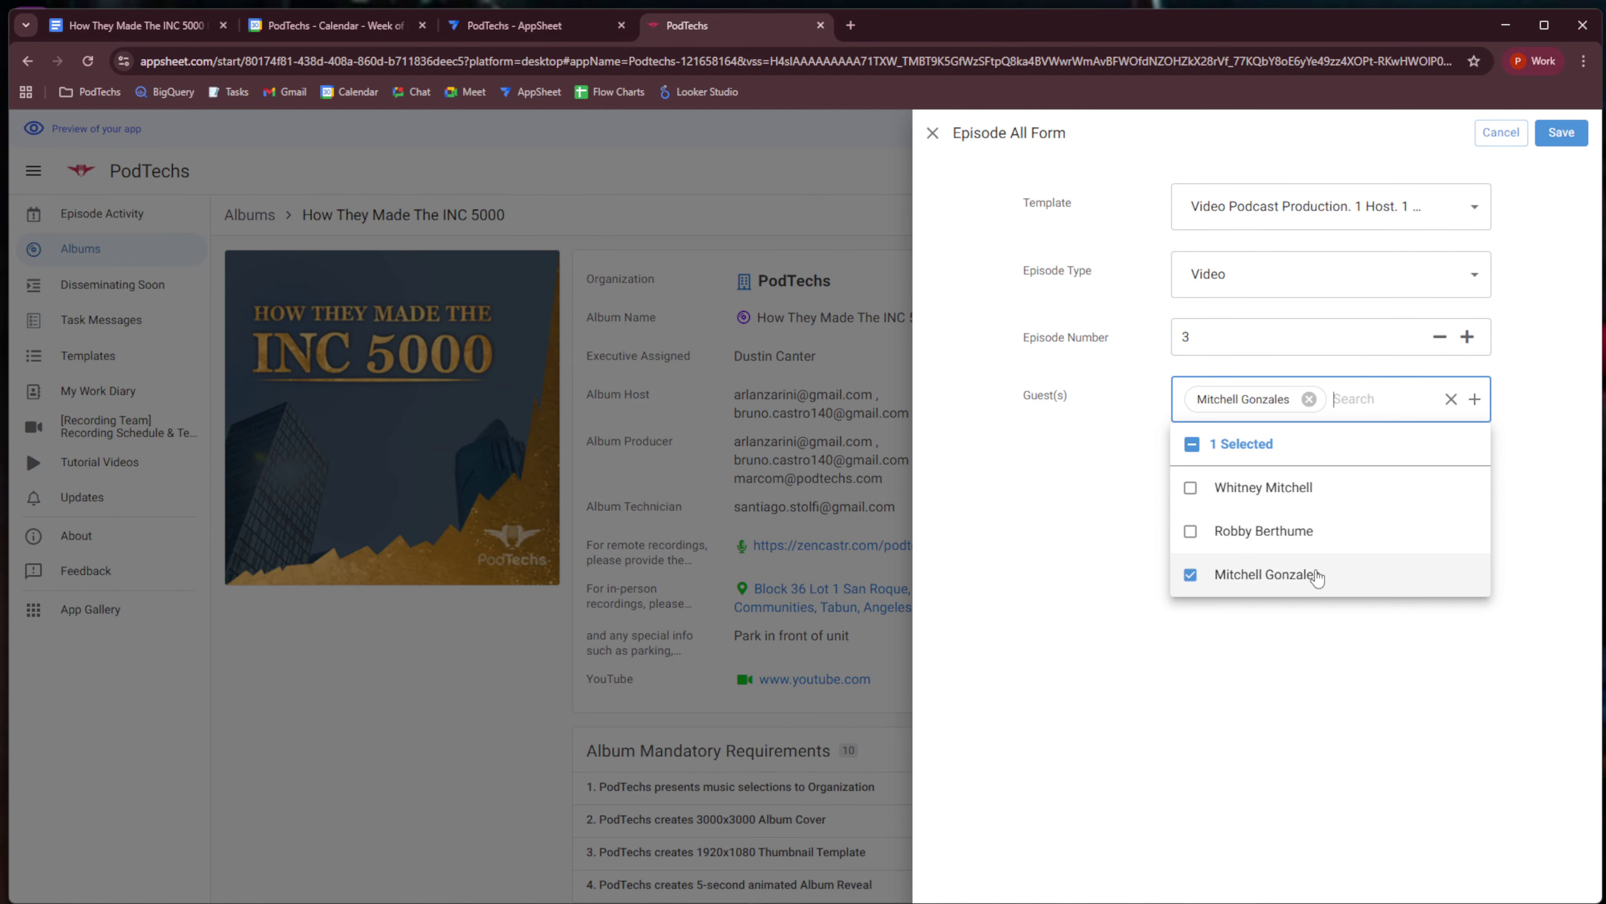
pyautogui.click(1542, 558)
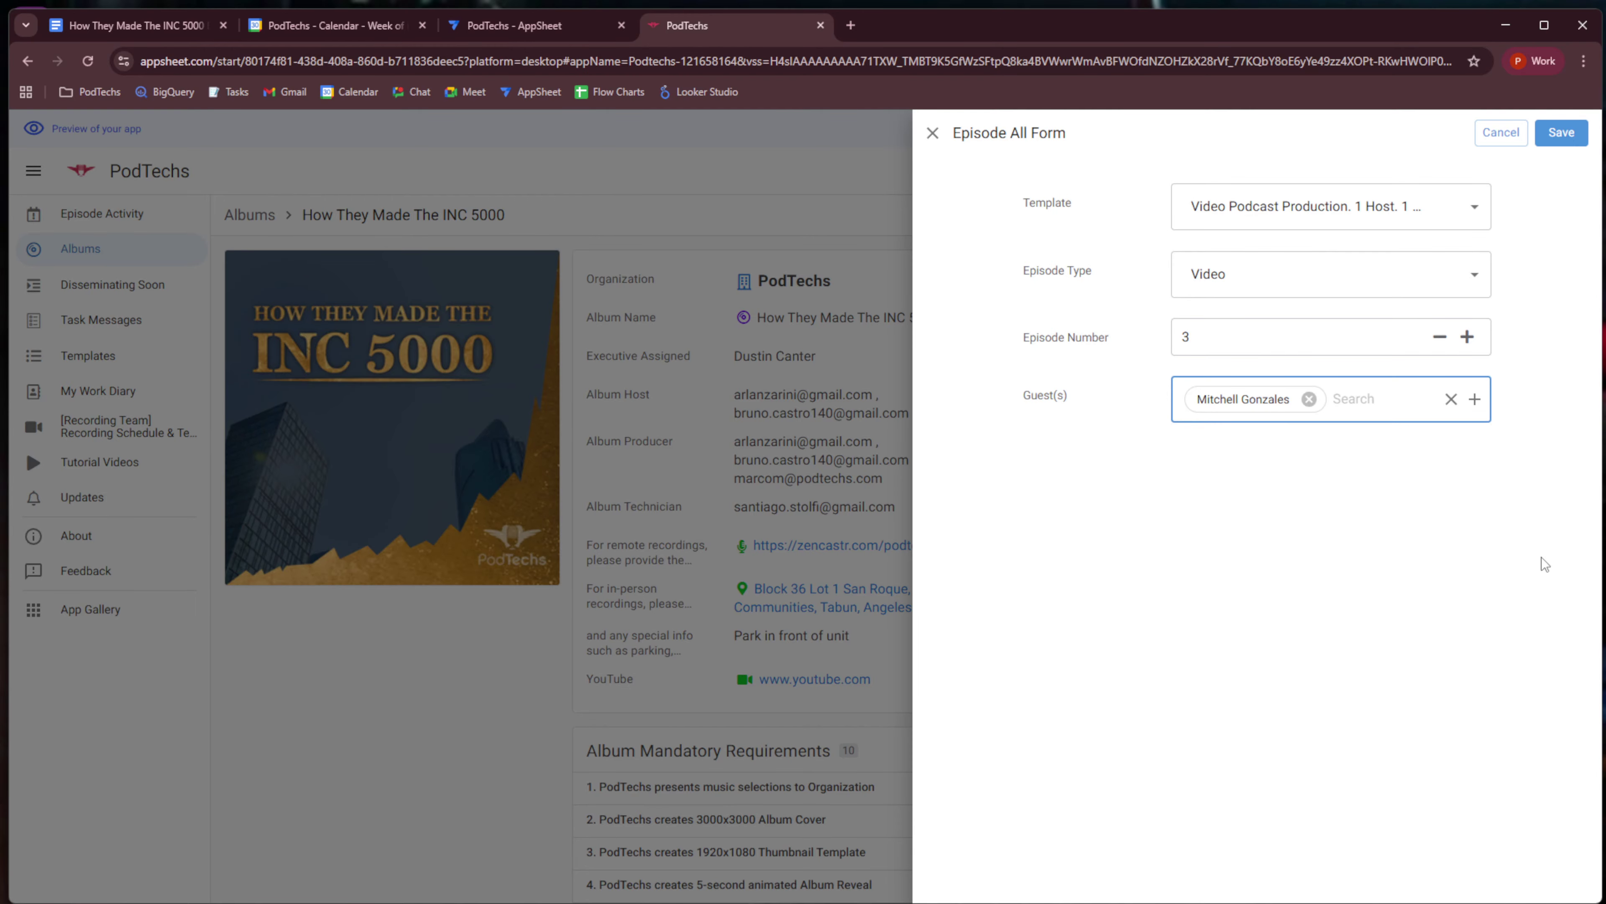
pyautogui.click(1561, 133)
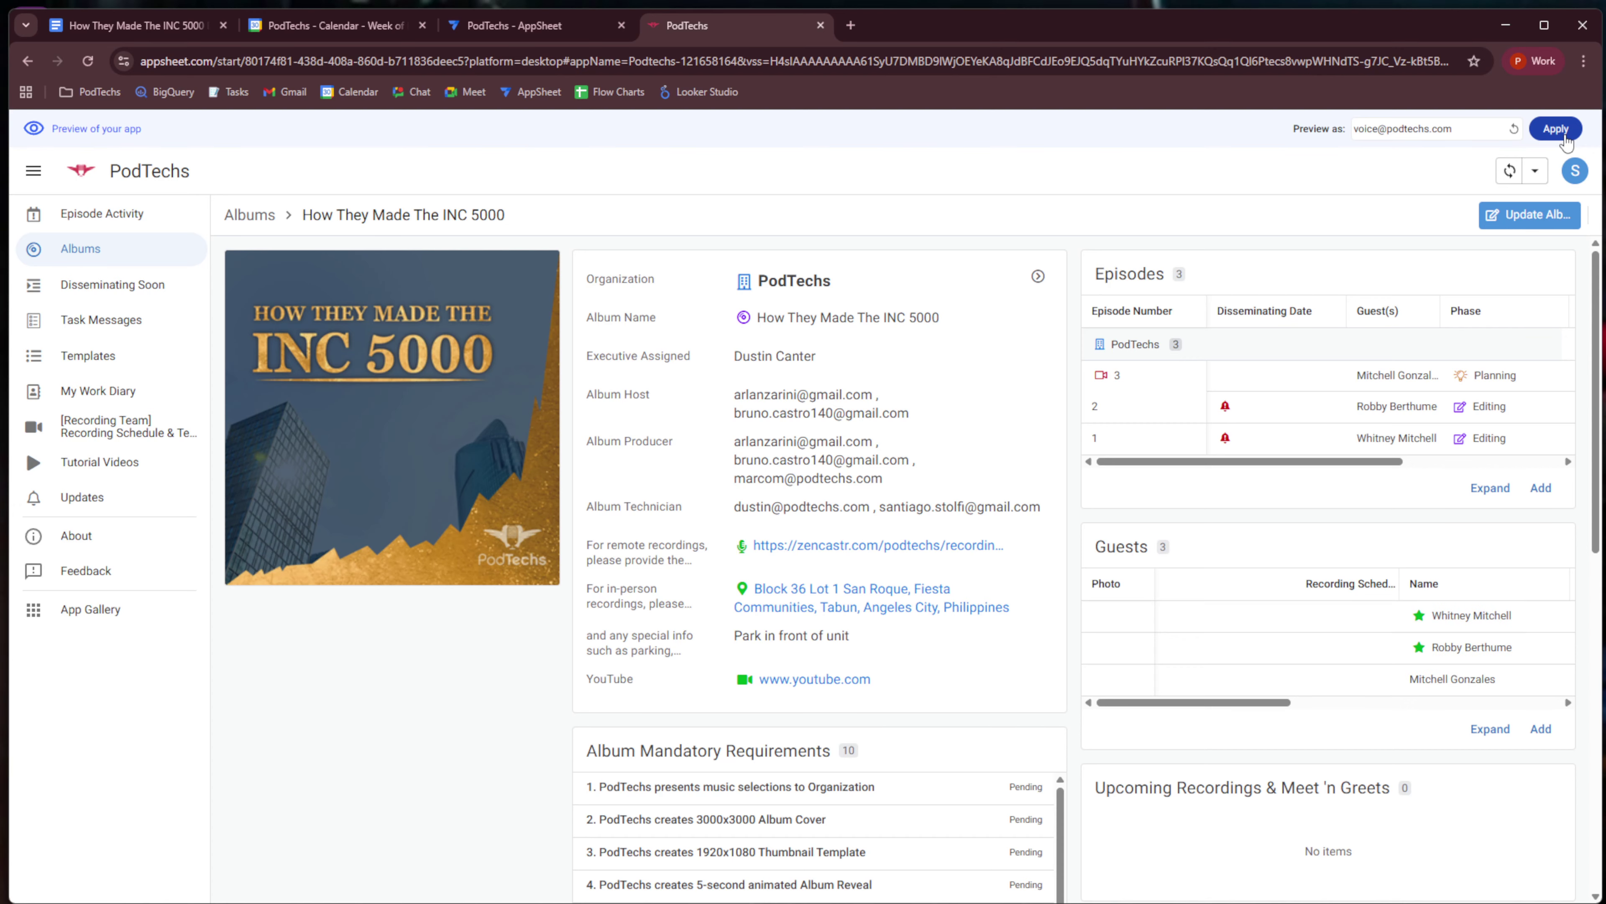
# Open episode 3 and mark Planning tasks A, B and C as done.
pyautogui.click(1255, 382)
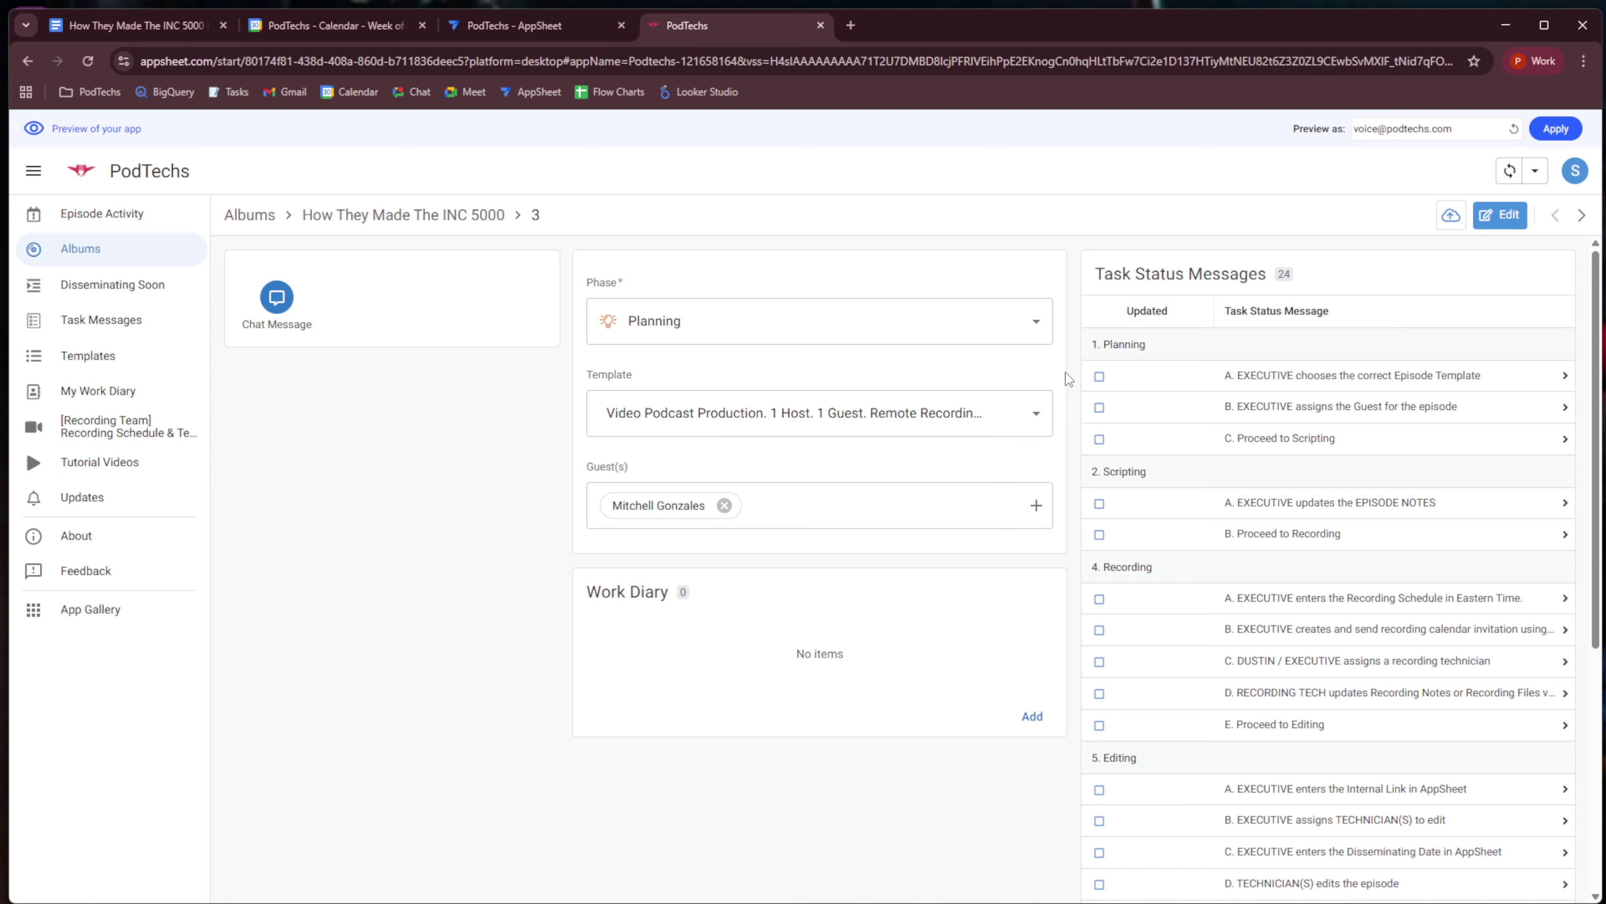
pyautogui.click(1098, 376)
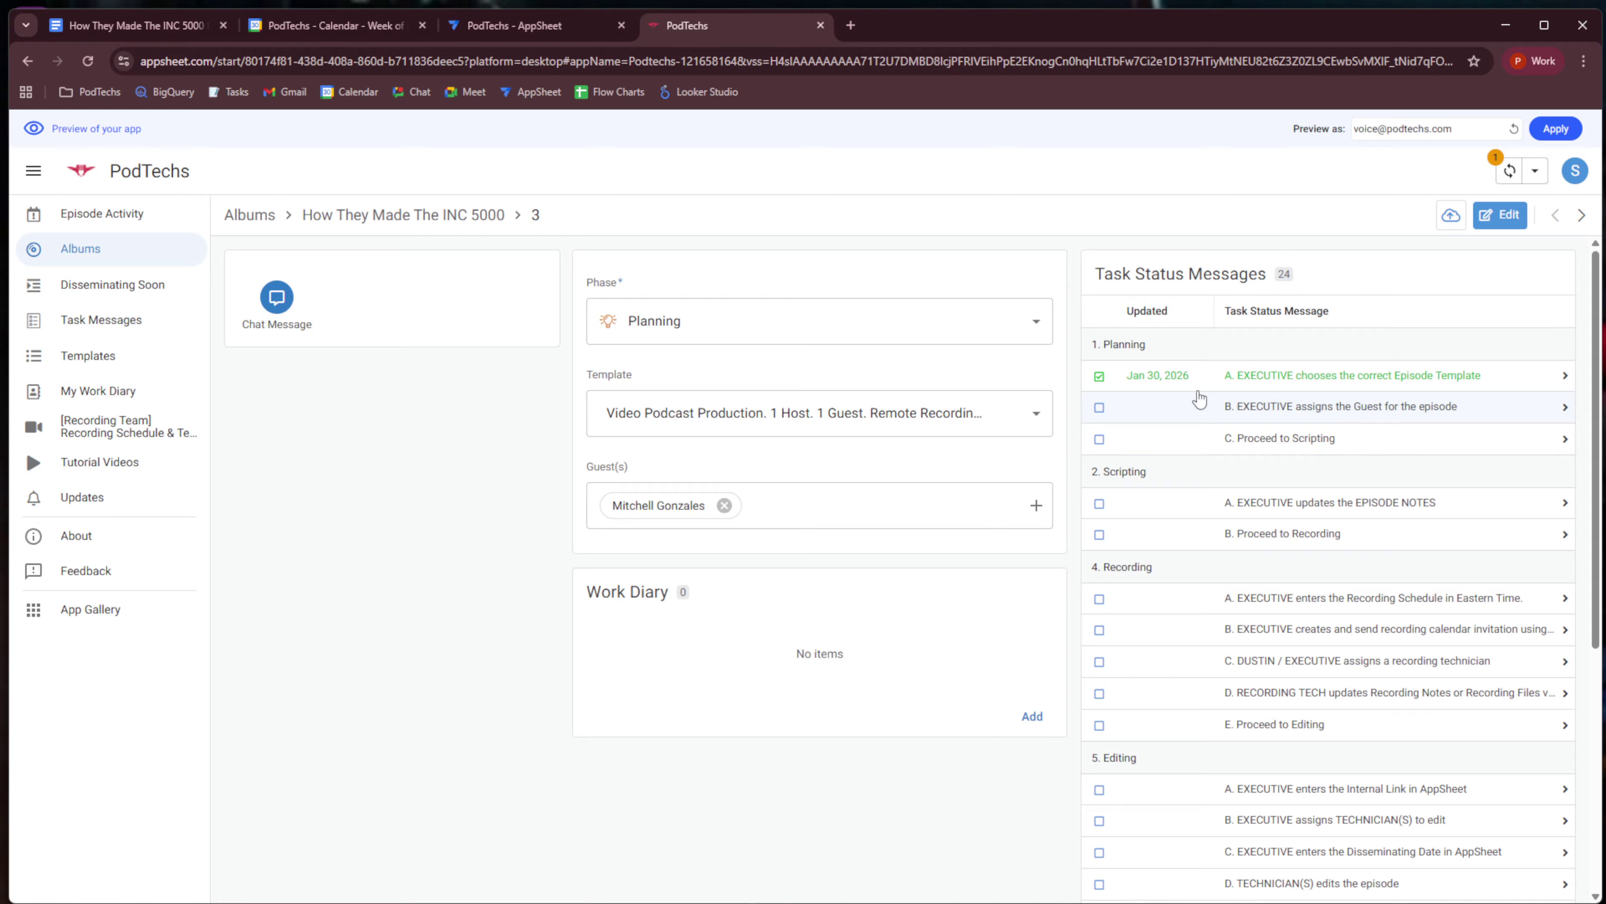
pyautogui.click(1100, 408)
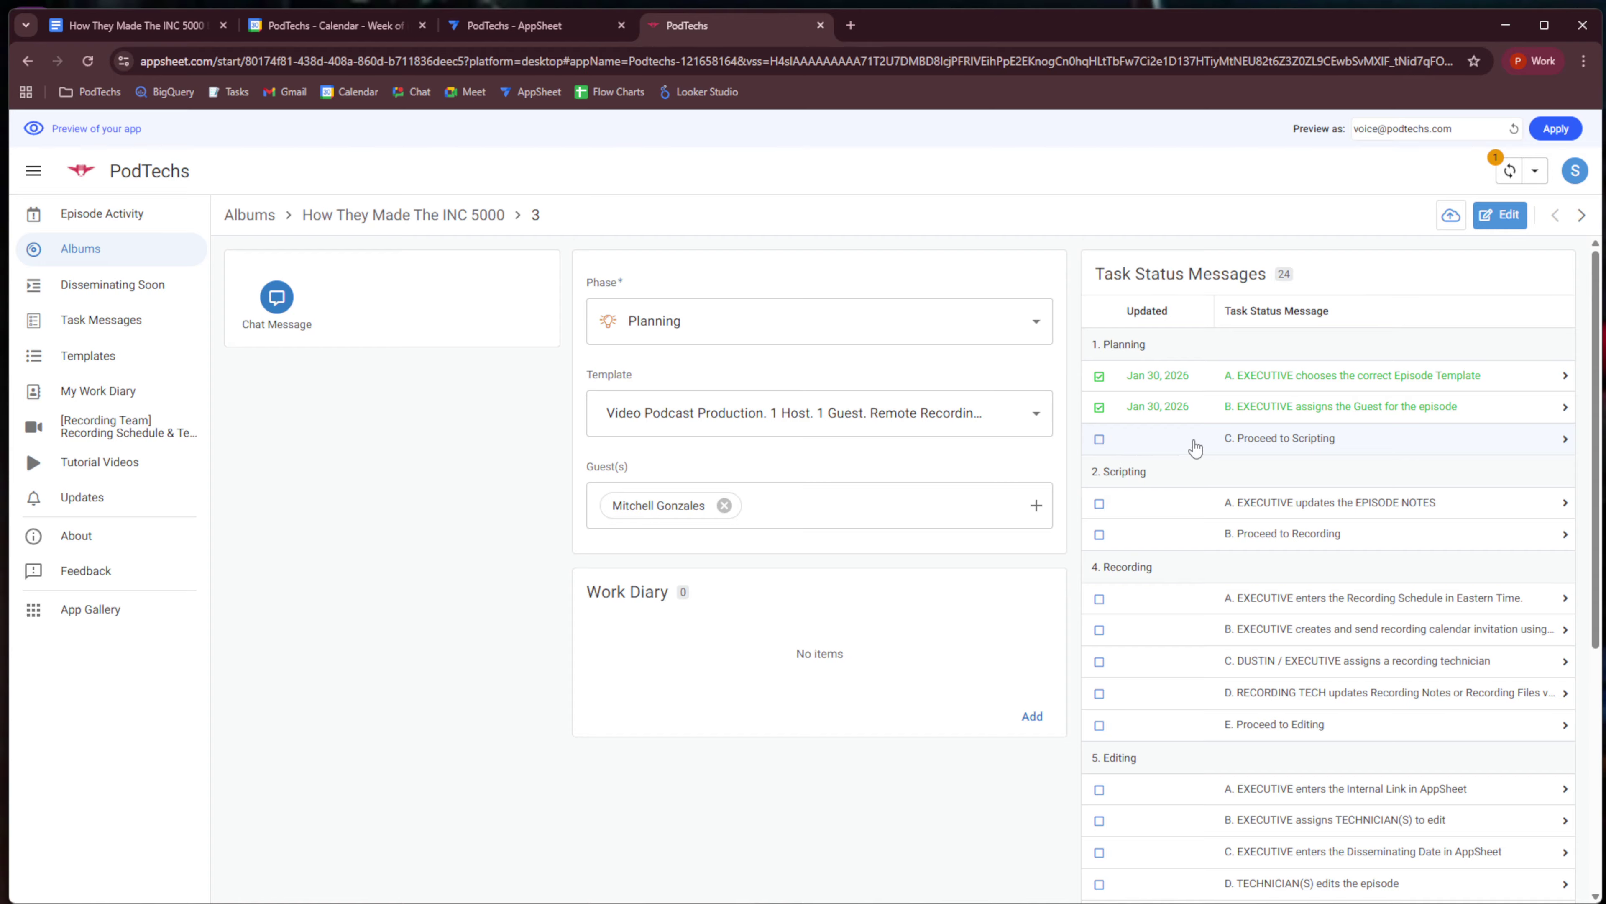
pyautogui.click(1096, 439)
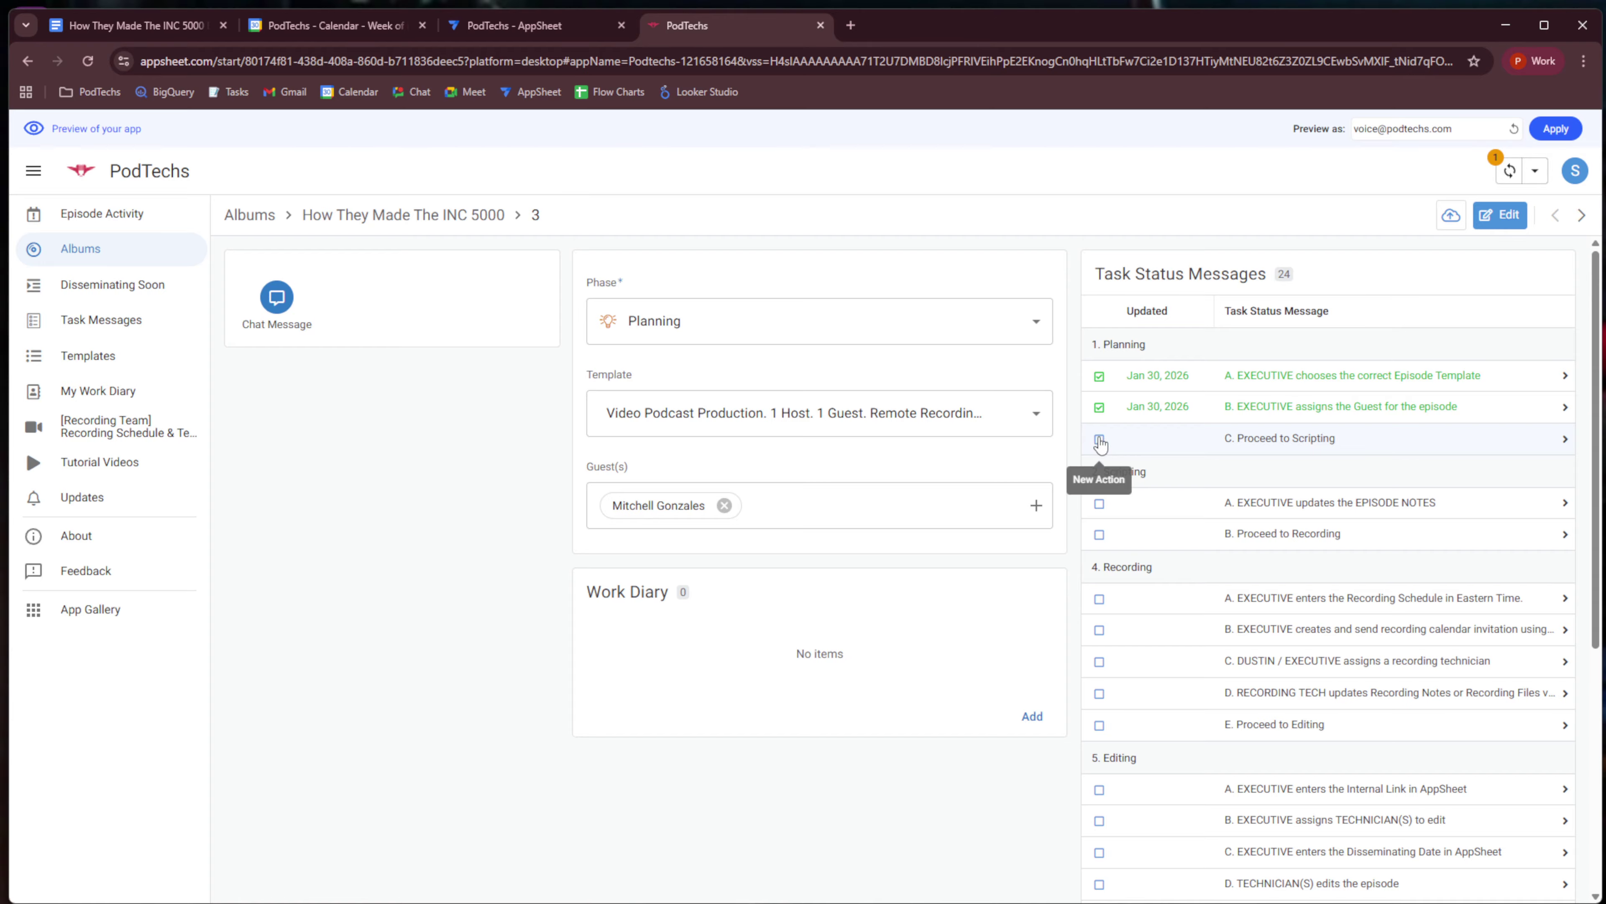
# Change the episode's phase to Scripting and review its template entry.
pyautogui.click(1037, 321)
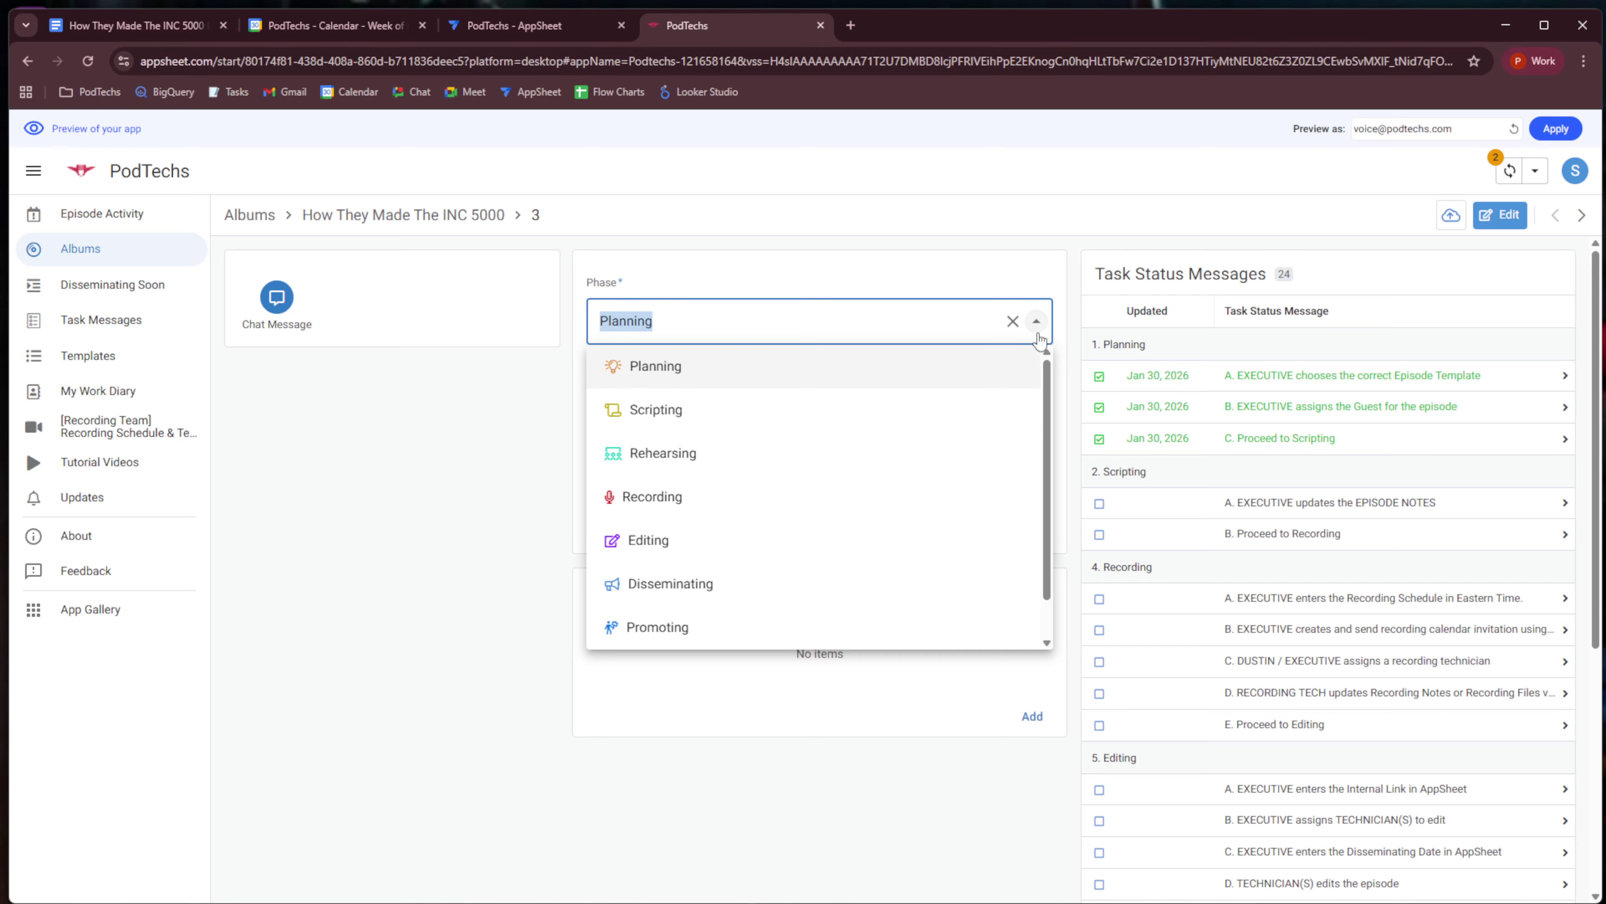
pyautogui.click(964, 414)
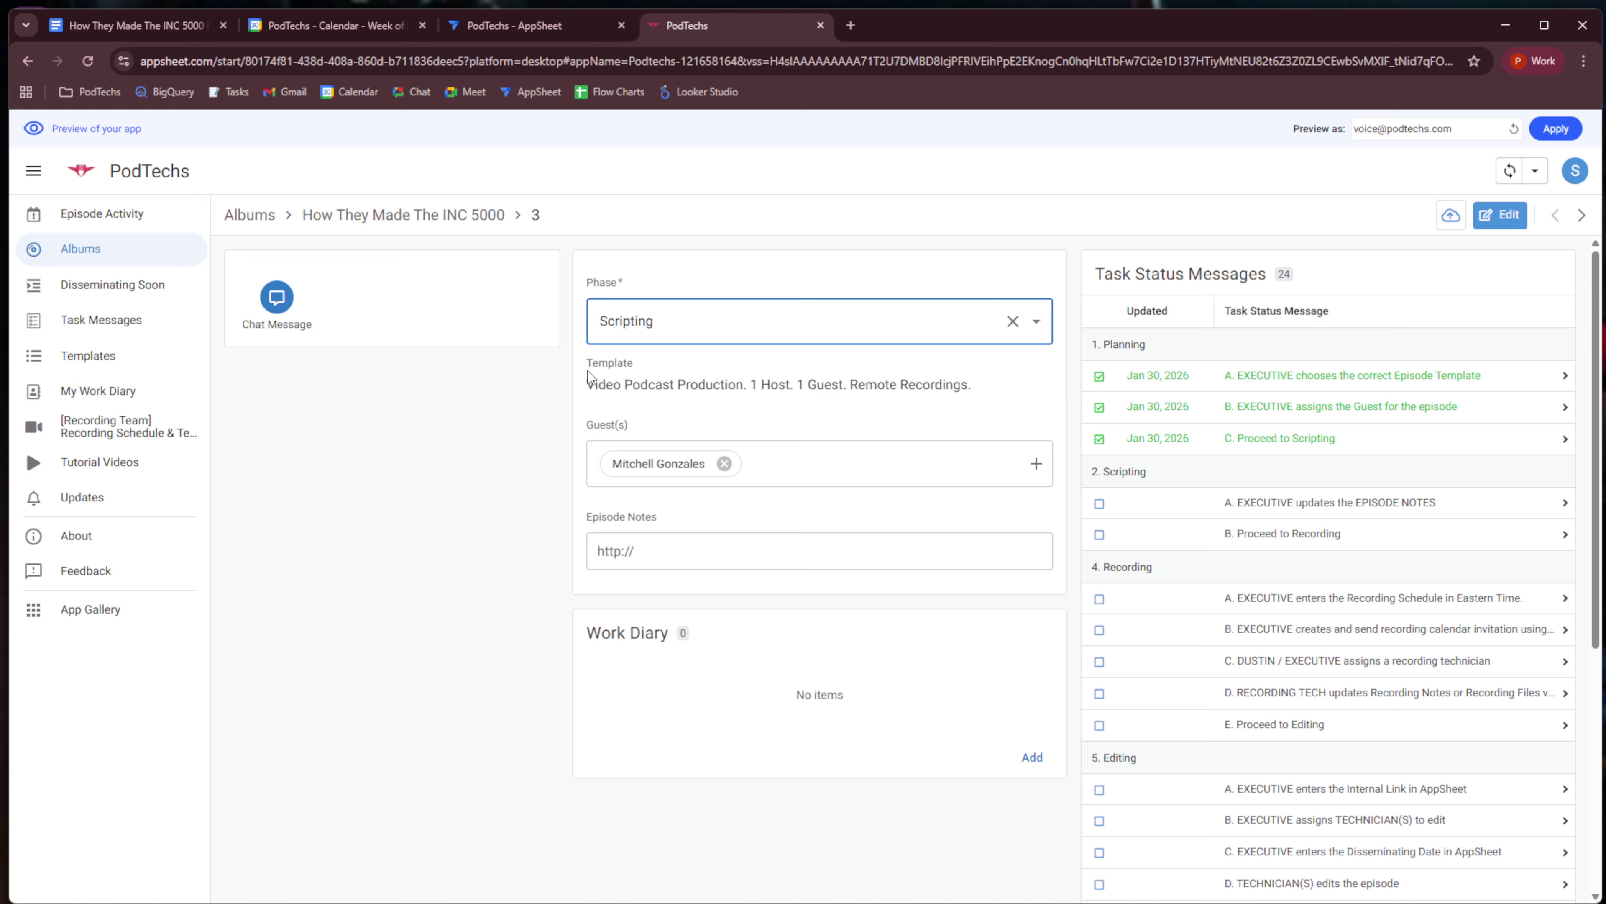
pyautogui.moveTo(587, 365); pyautogui.dragTo(988, 385)
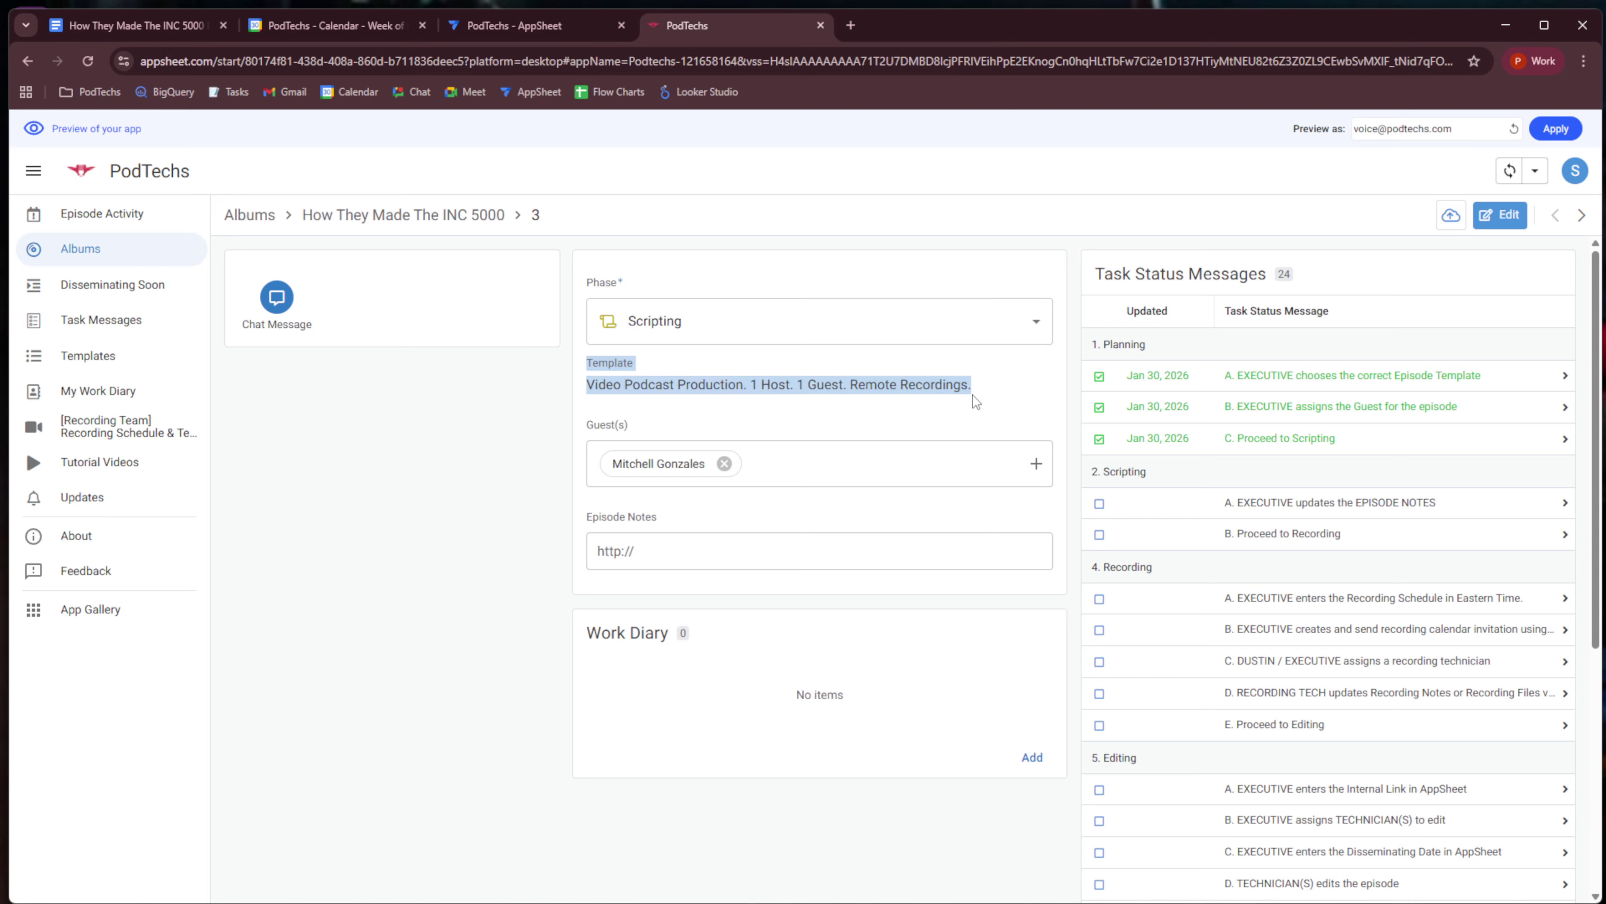
pyautogui.click(1001, 396)
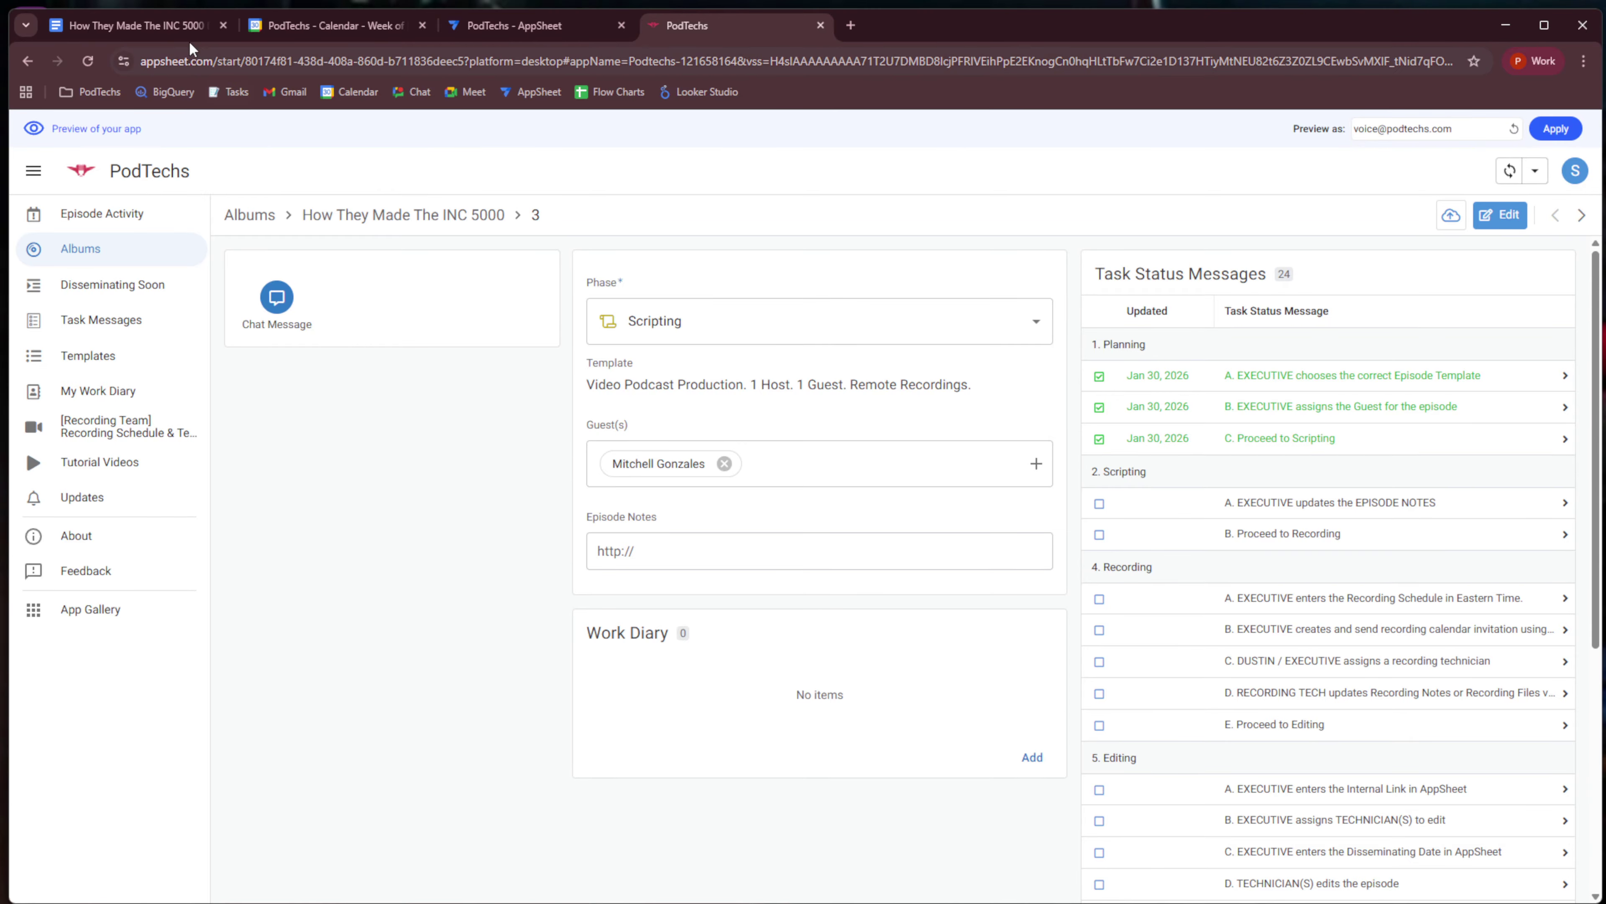
# Copy the sharing link of the "How They Made The INC 5000 Episode 3" Google Doc into Episode Notes and test the link.
pyautogui.click(177, 26)
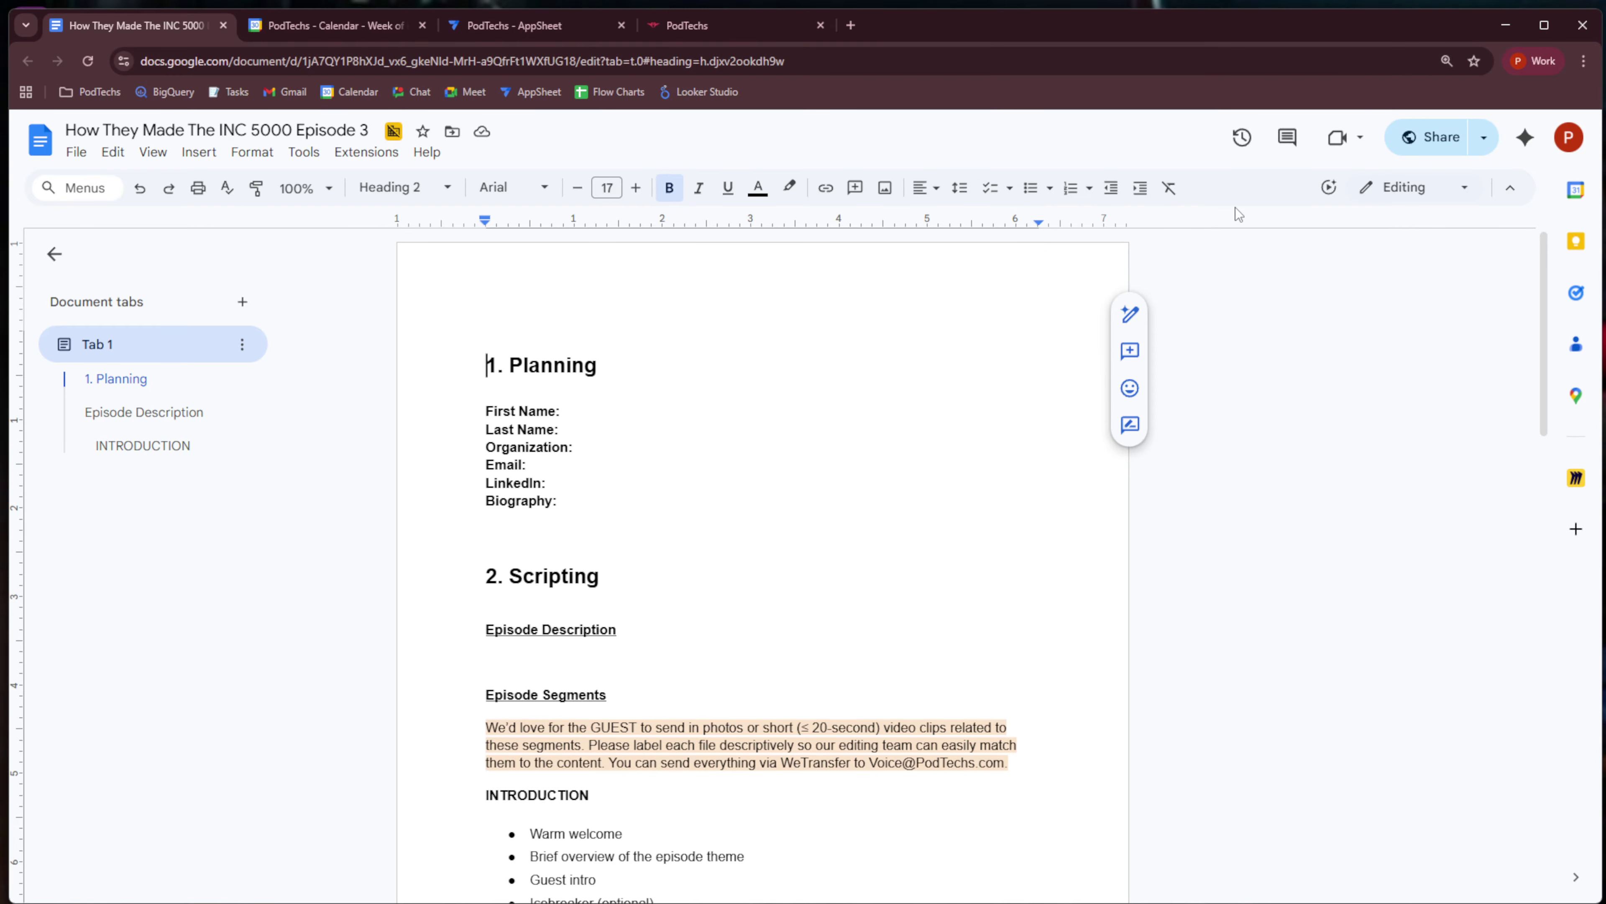
pyautogui.click(1472, 136)
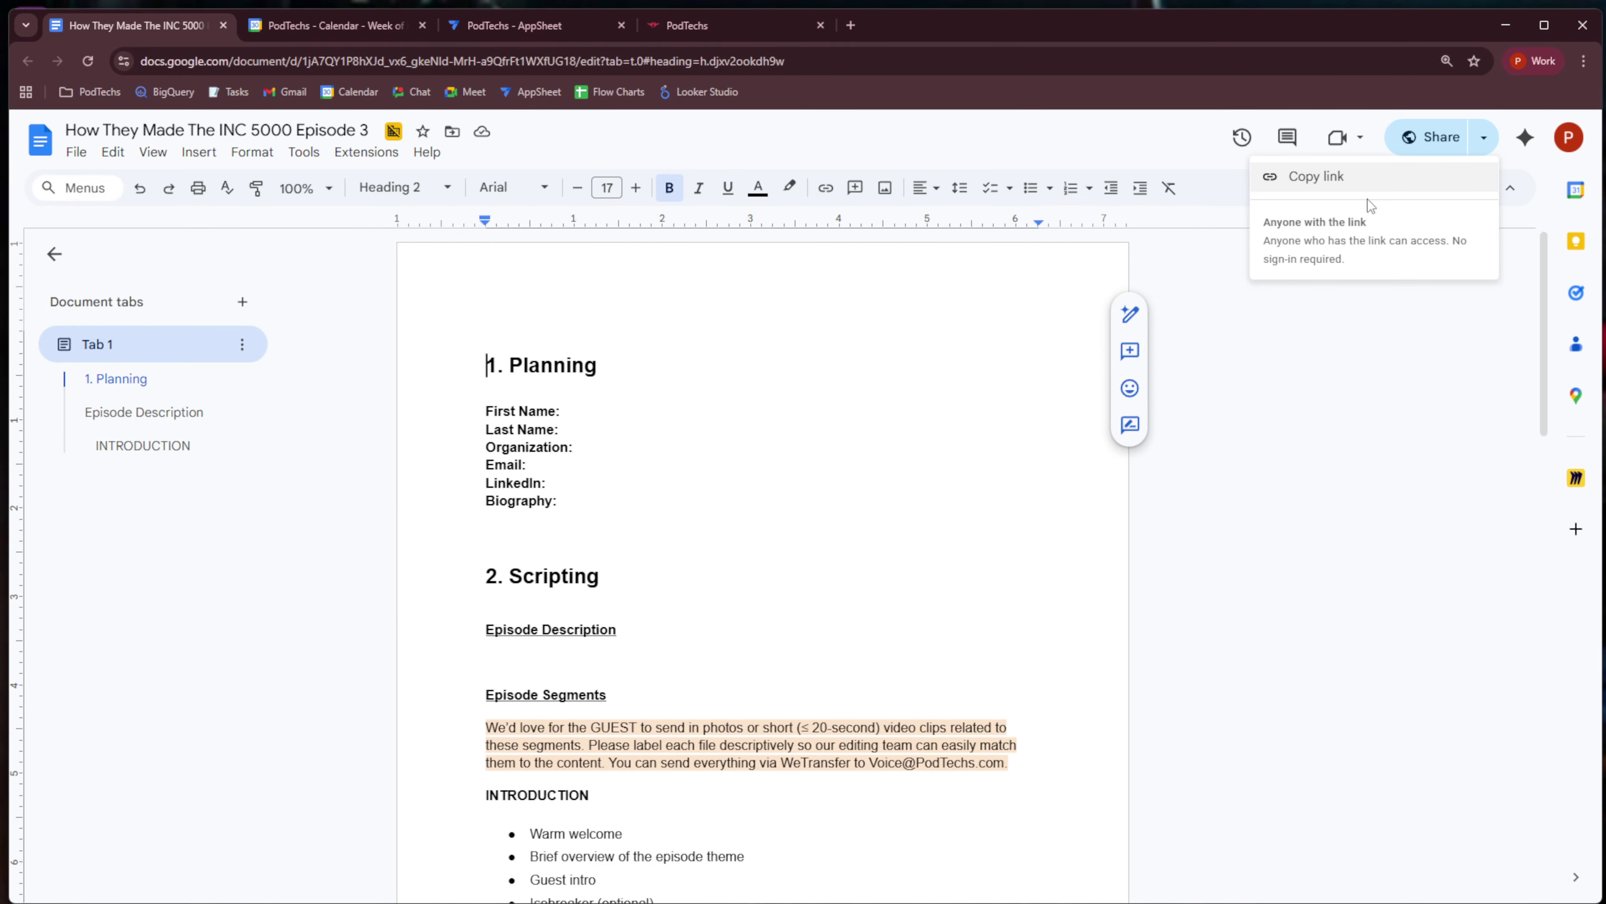
pyautogui.click(1383, 169)
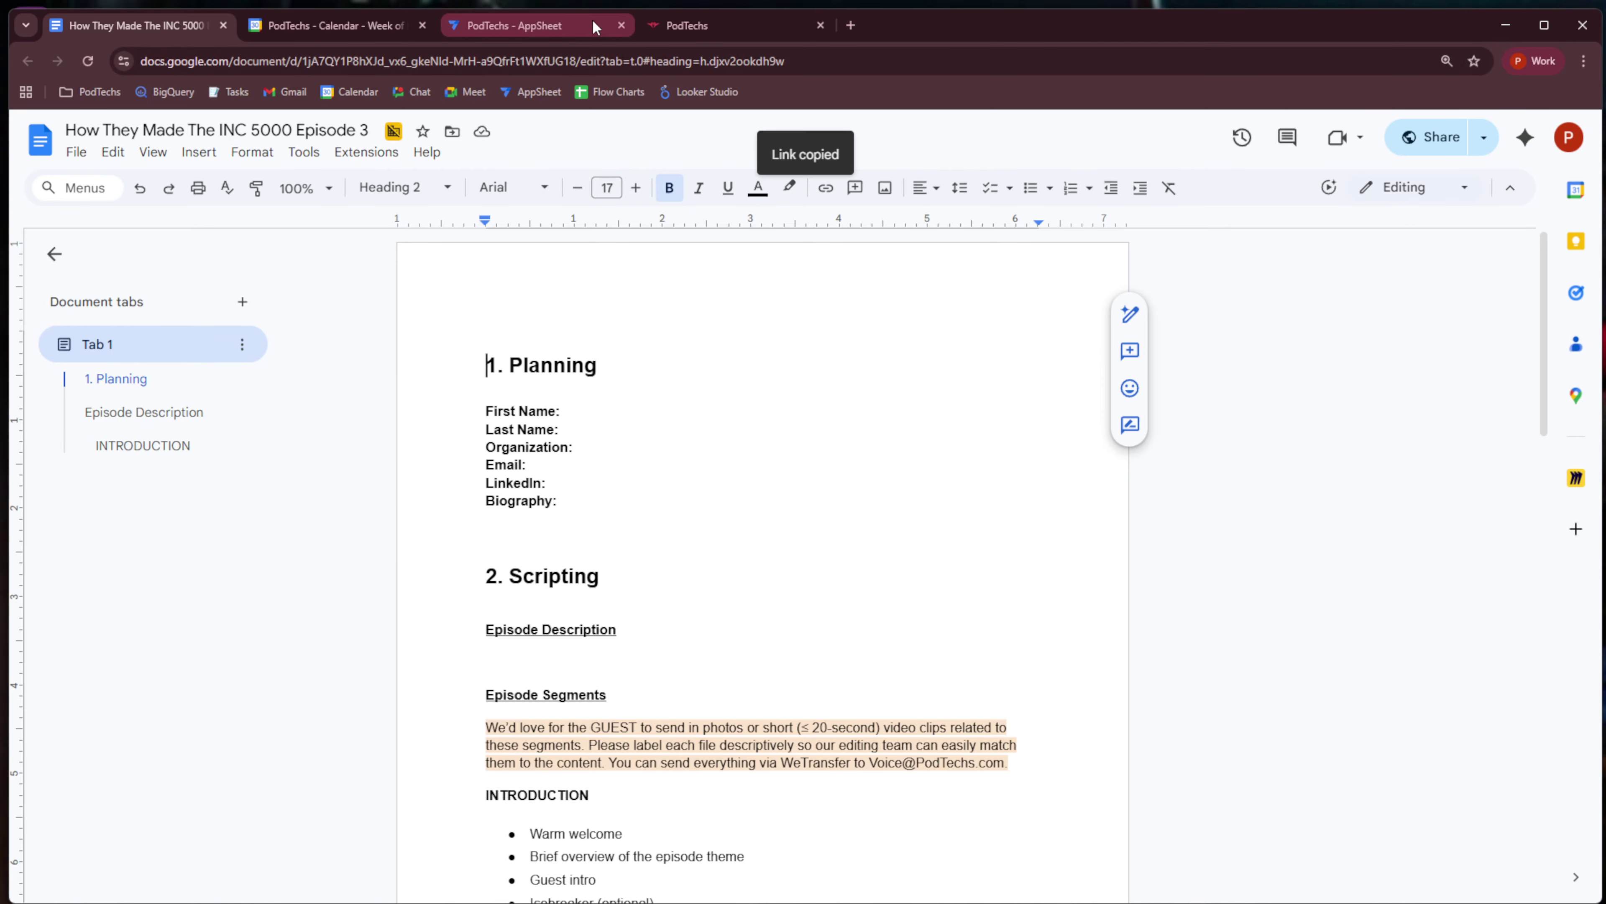
pyautogui.click(692, 26)
pyautogui.click(676, 546)
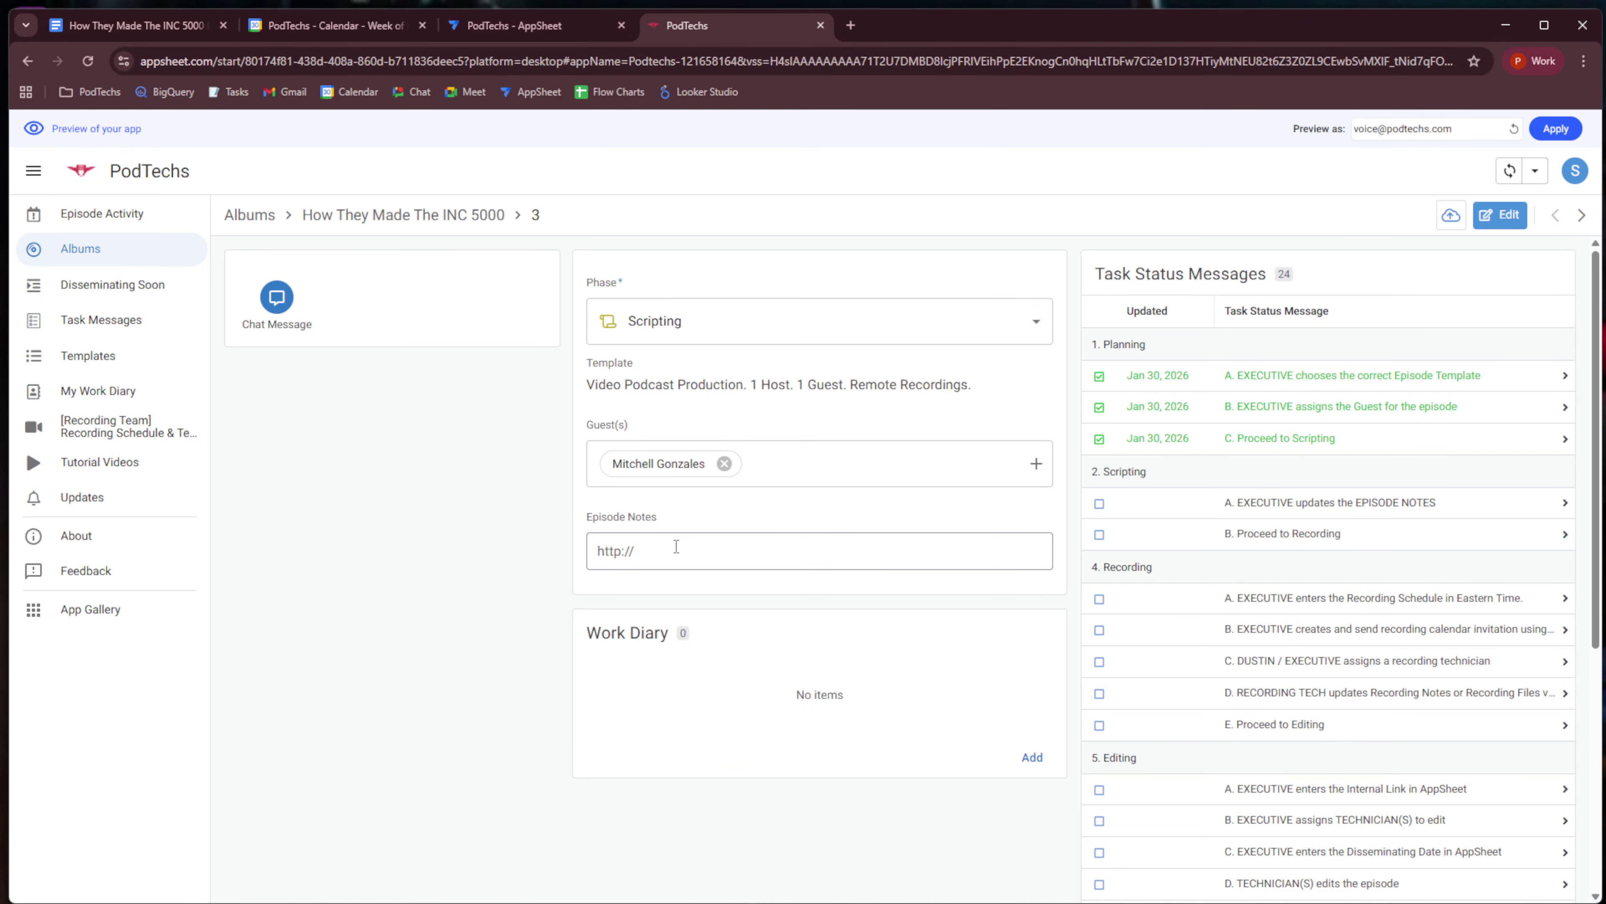
pyautogui.hotkey('ctrl', 'v')
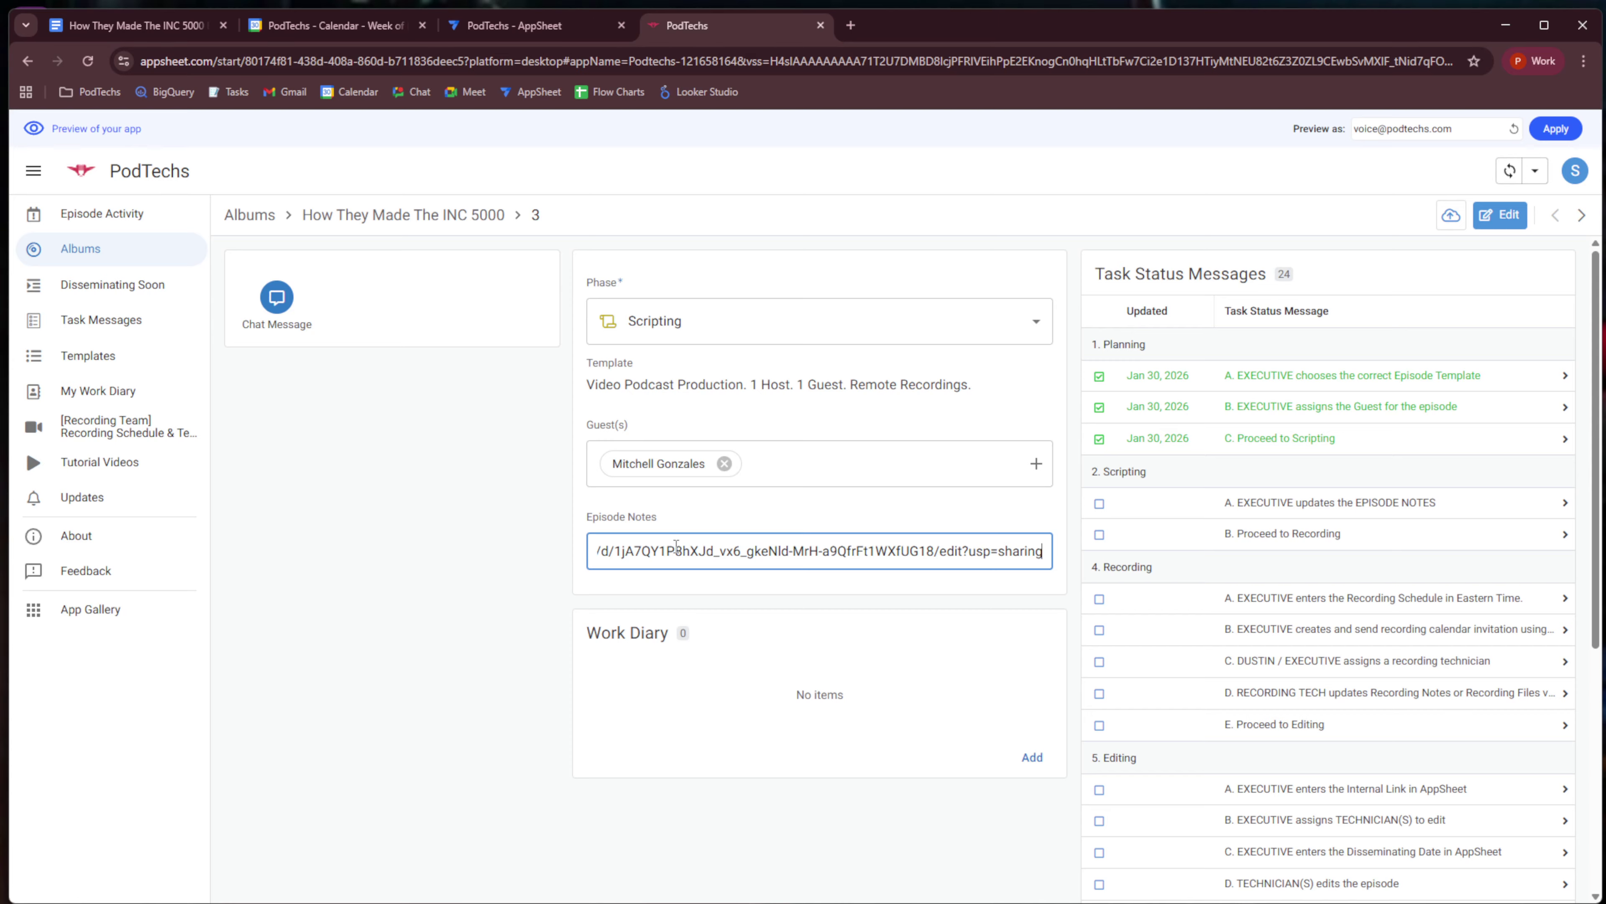
pyautogui.click(529, 548)
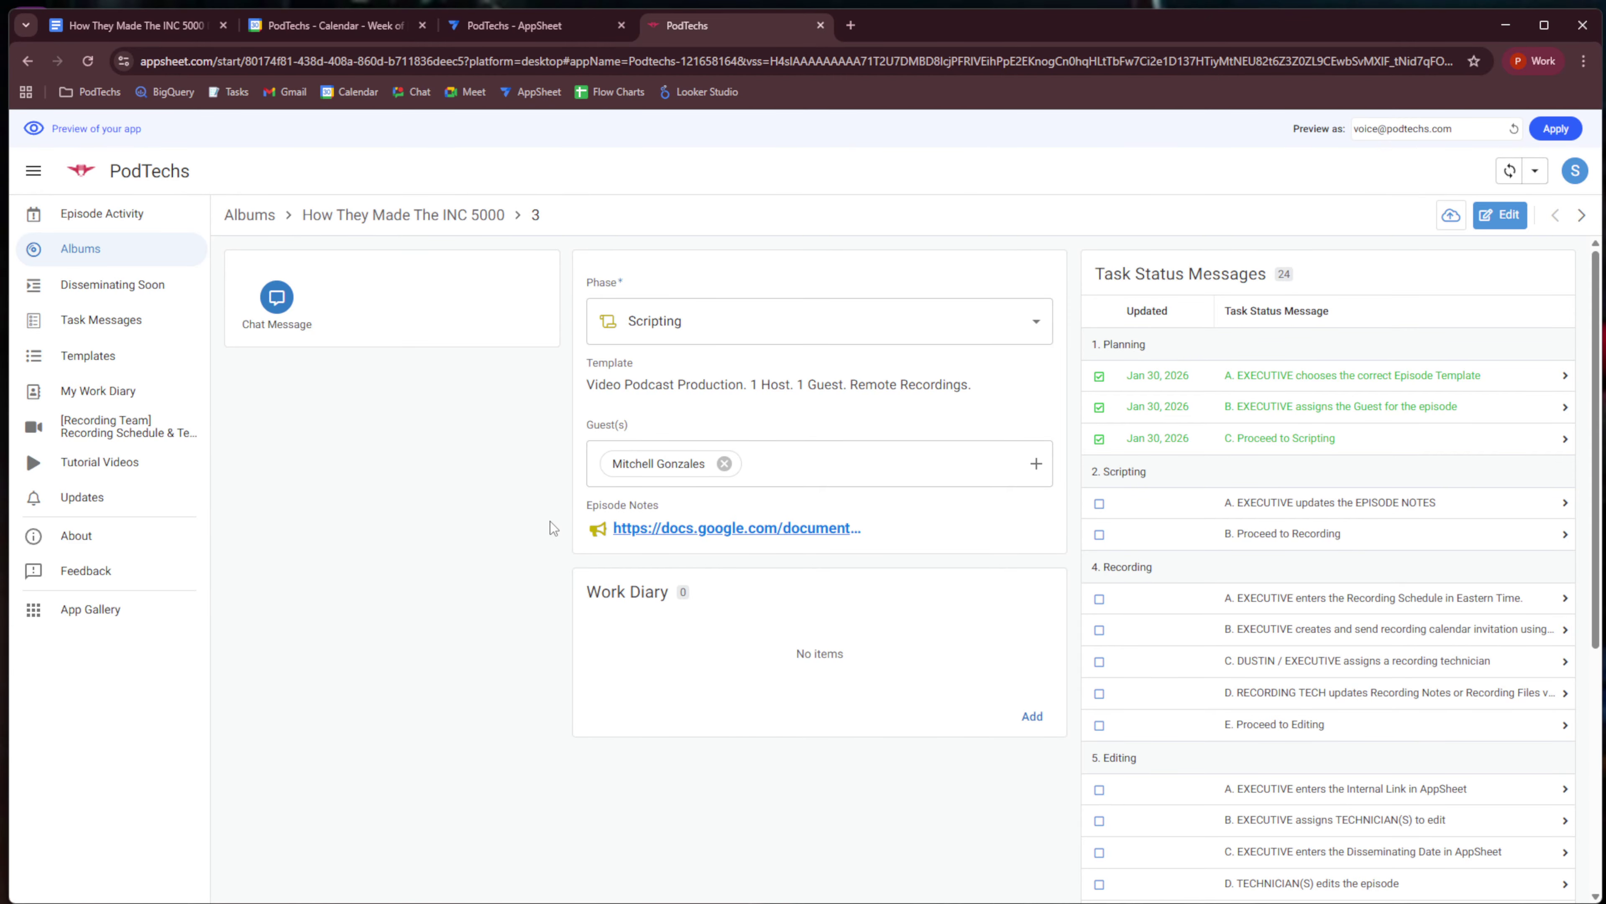
pyautogui.click(669, 528)
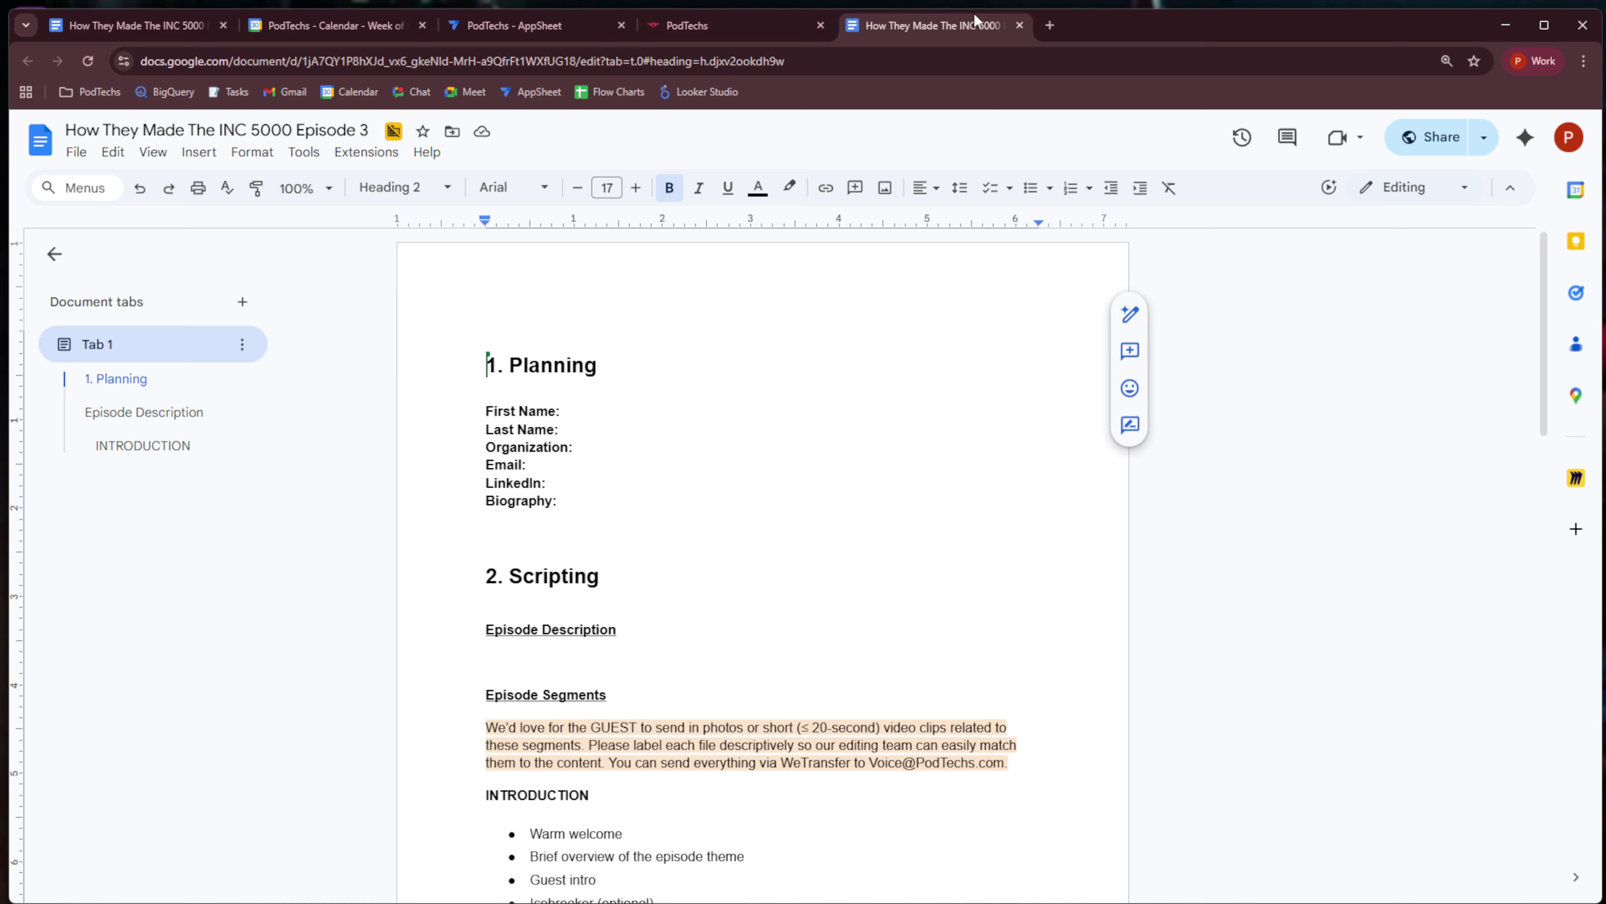
pyautogui.click(1019, 25)
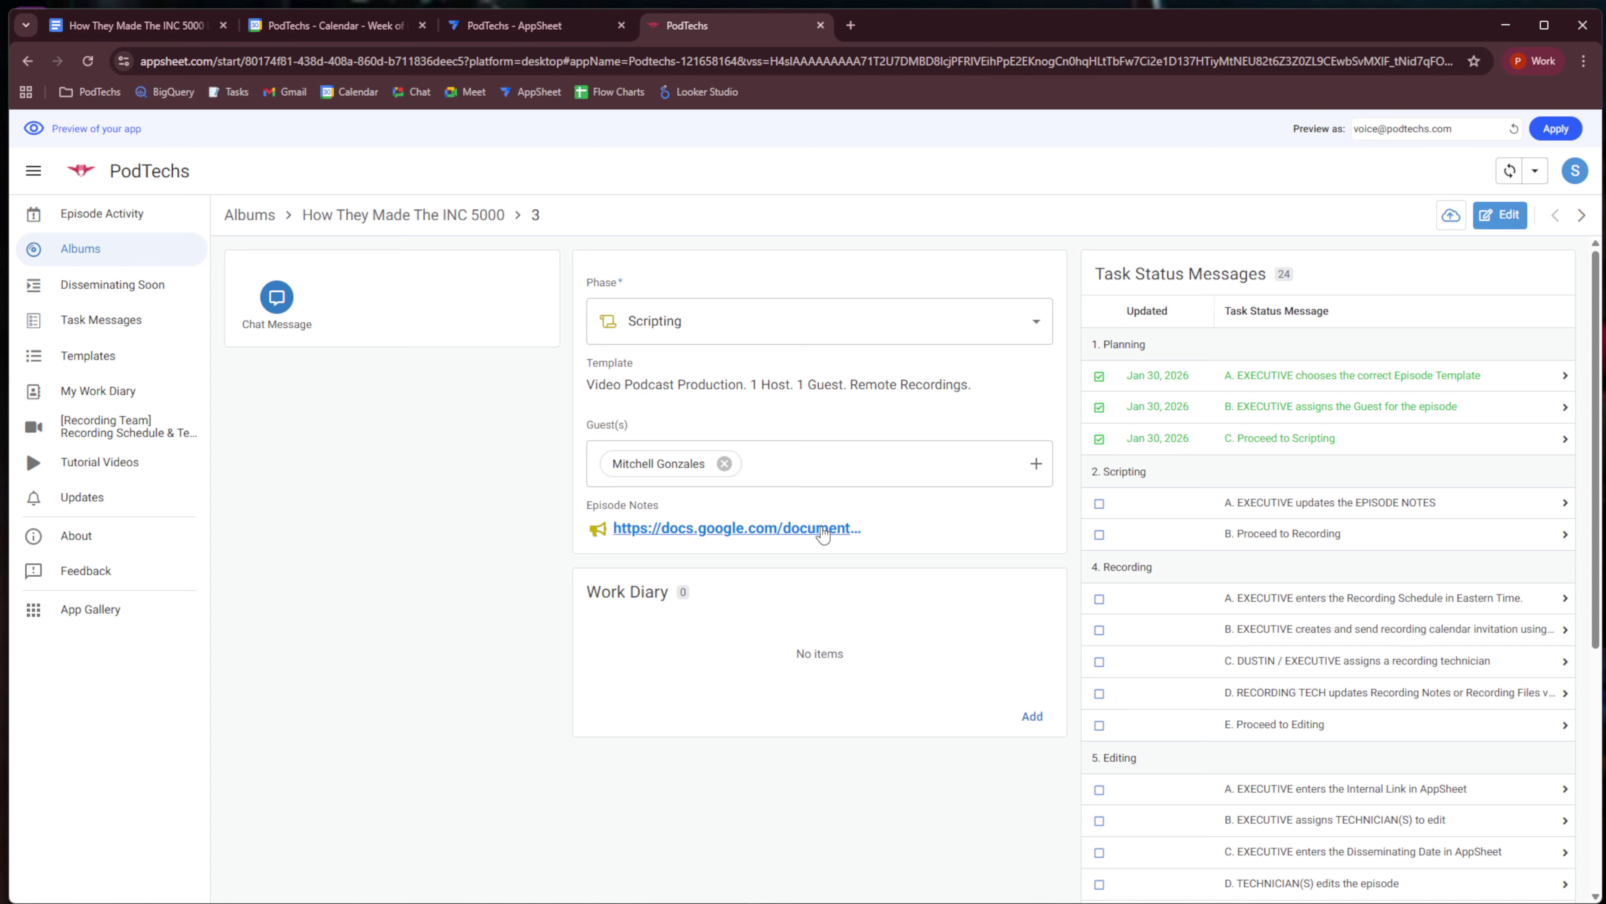
# Mark Scripting tasks A and B as done and change the episode's phase to Recording.
pyautogui.click(1099, 506)
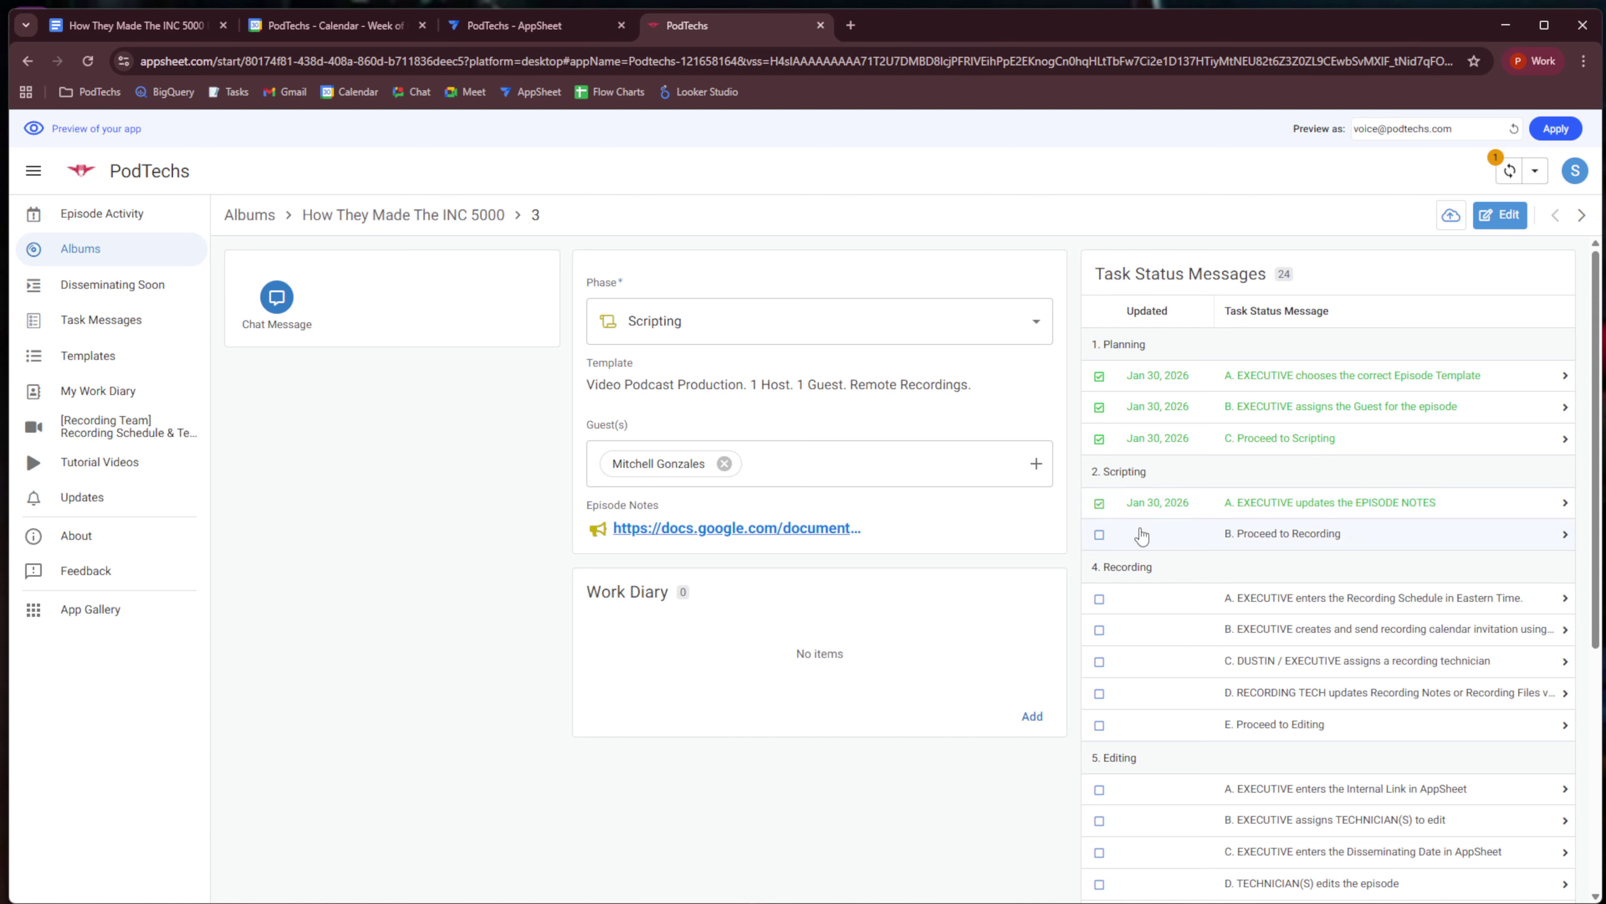
pyautogui.click(1099, 536)
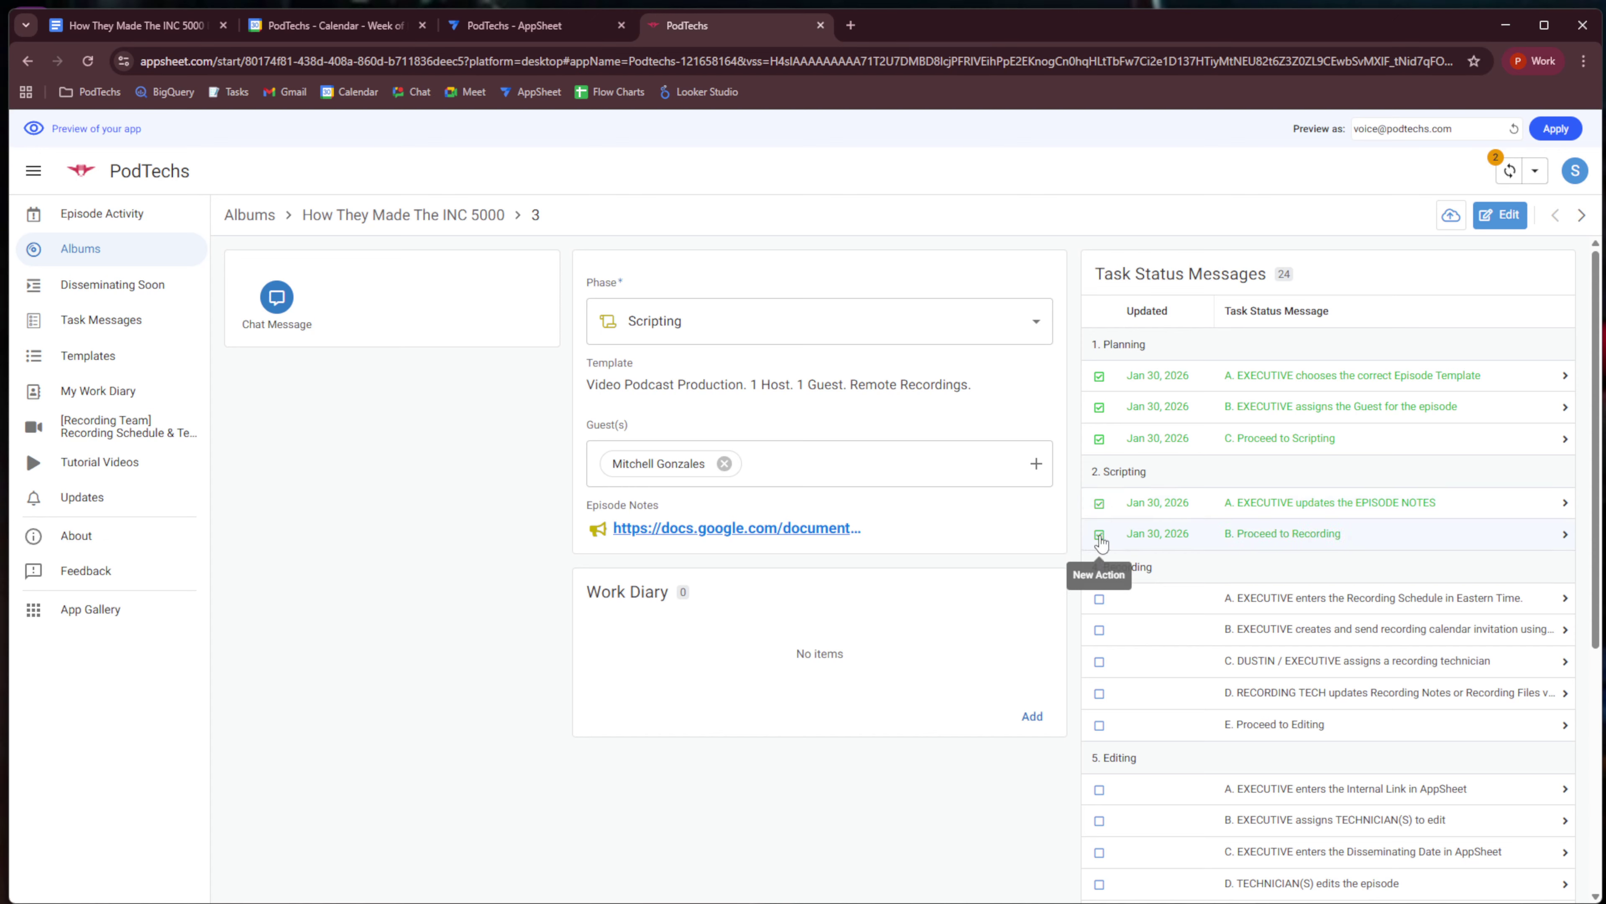
pyautogui.click(1036, 322)
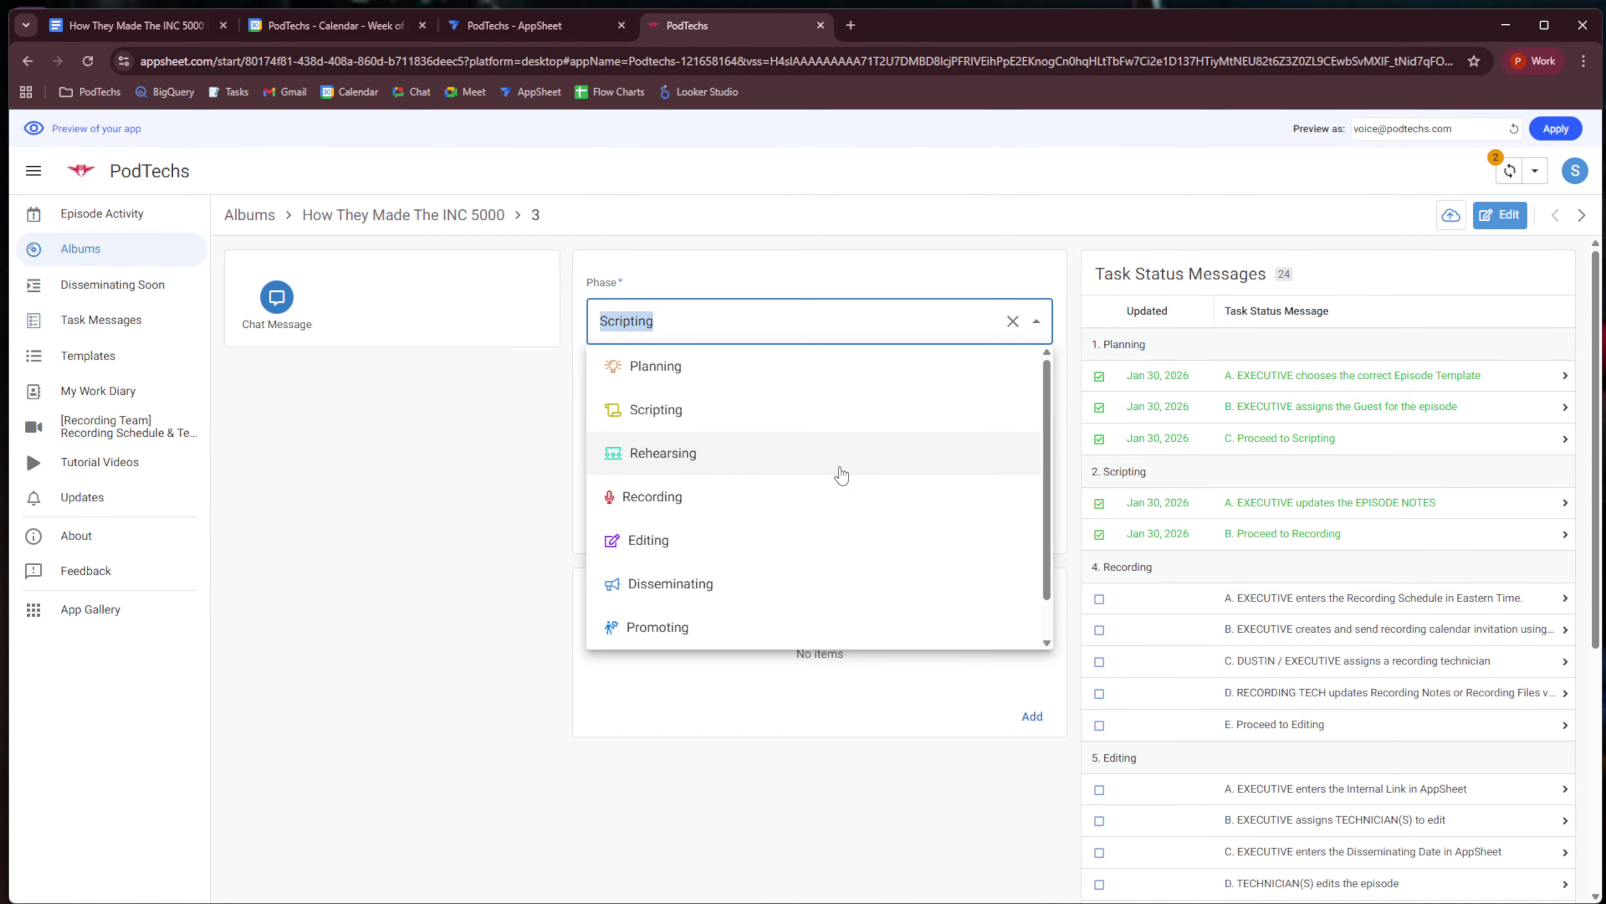
pyautogui.click(828, 518)
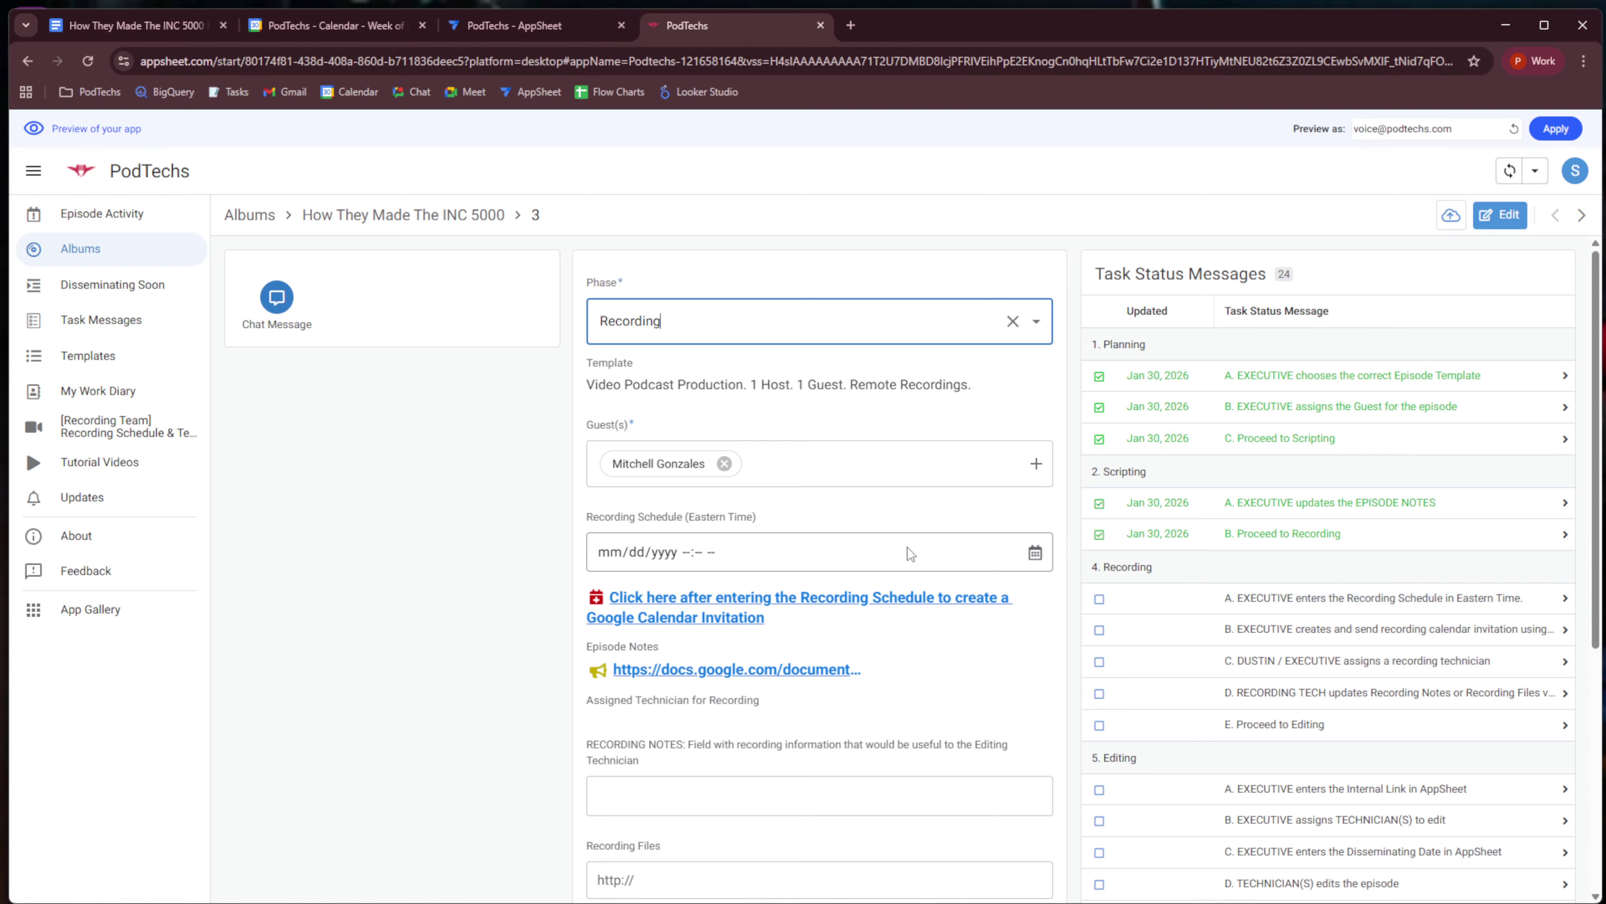
# Set the Recording Schedule to 02/06/2026 03:00 PM and mark Recording task A as done.
pyautogui.click(1033, 554)
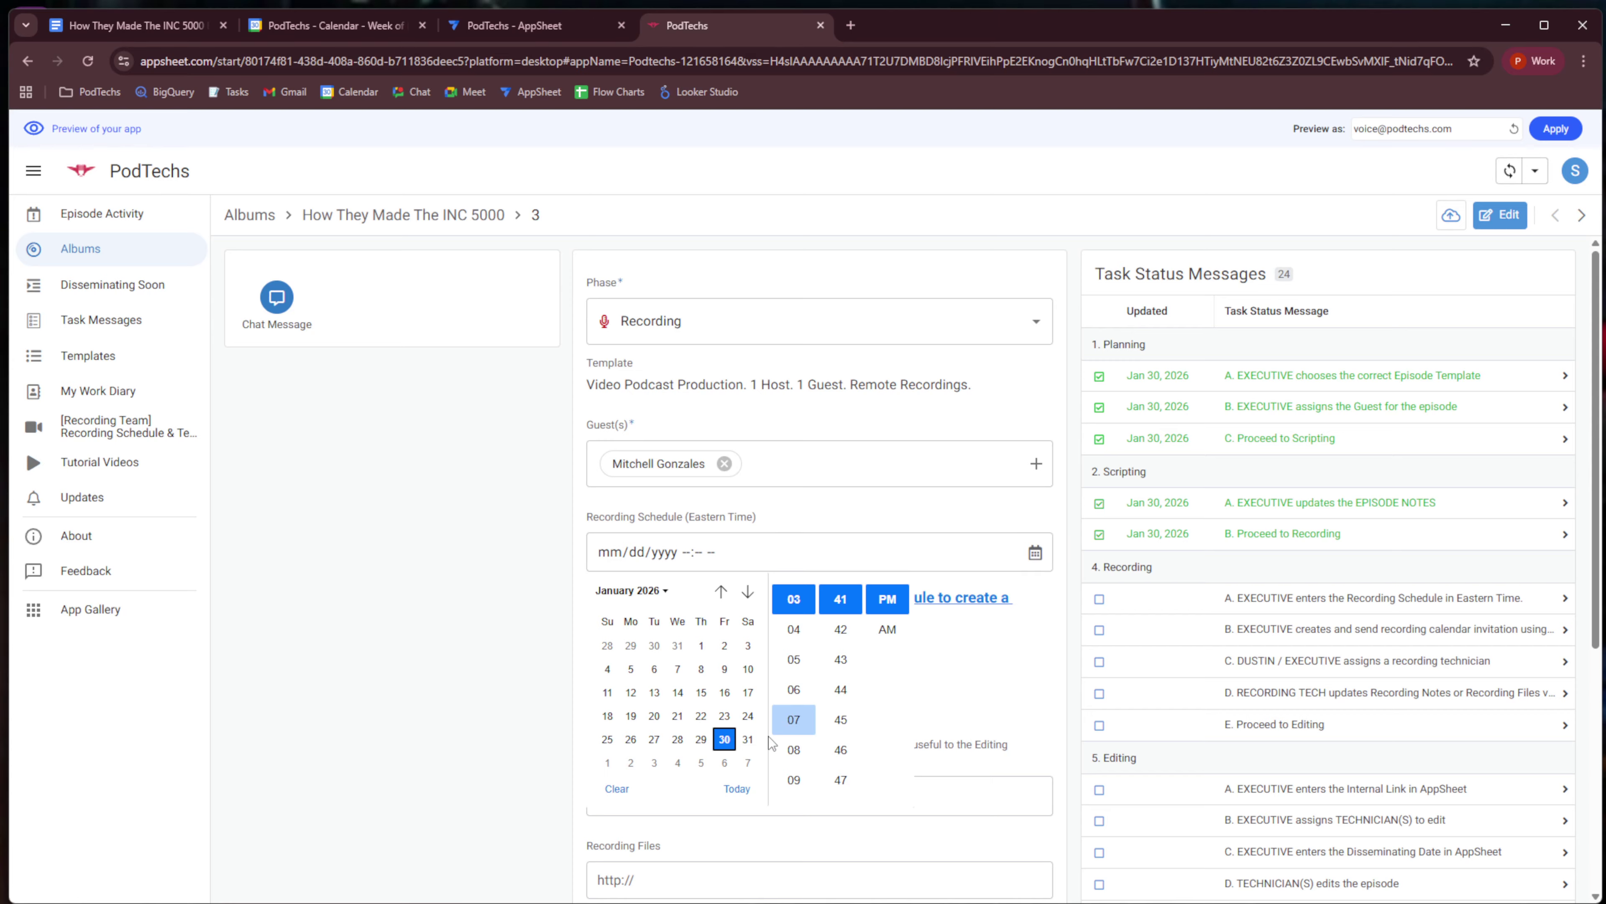
pyautogui.click(726, 762)
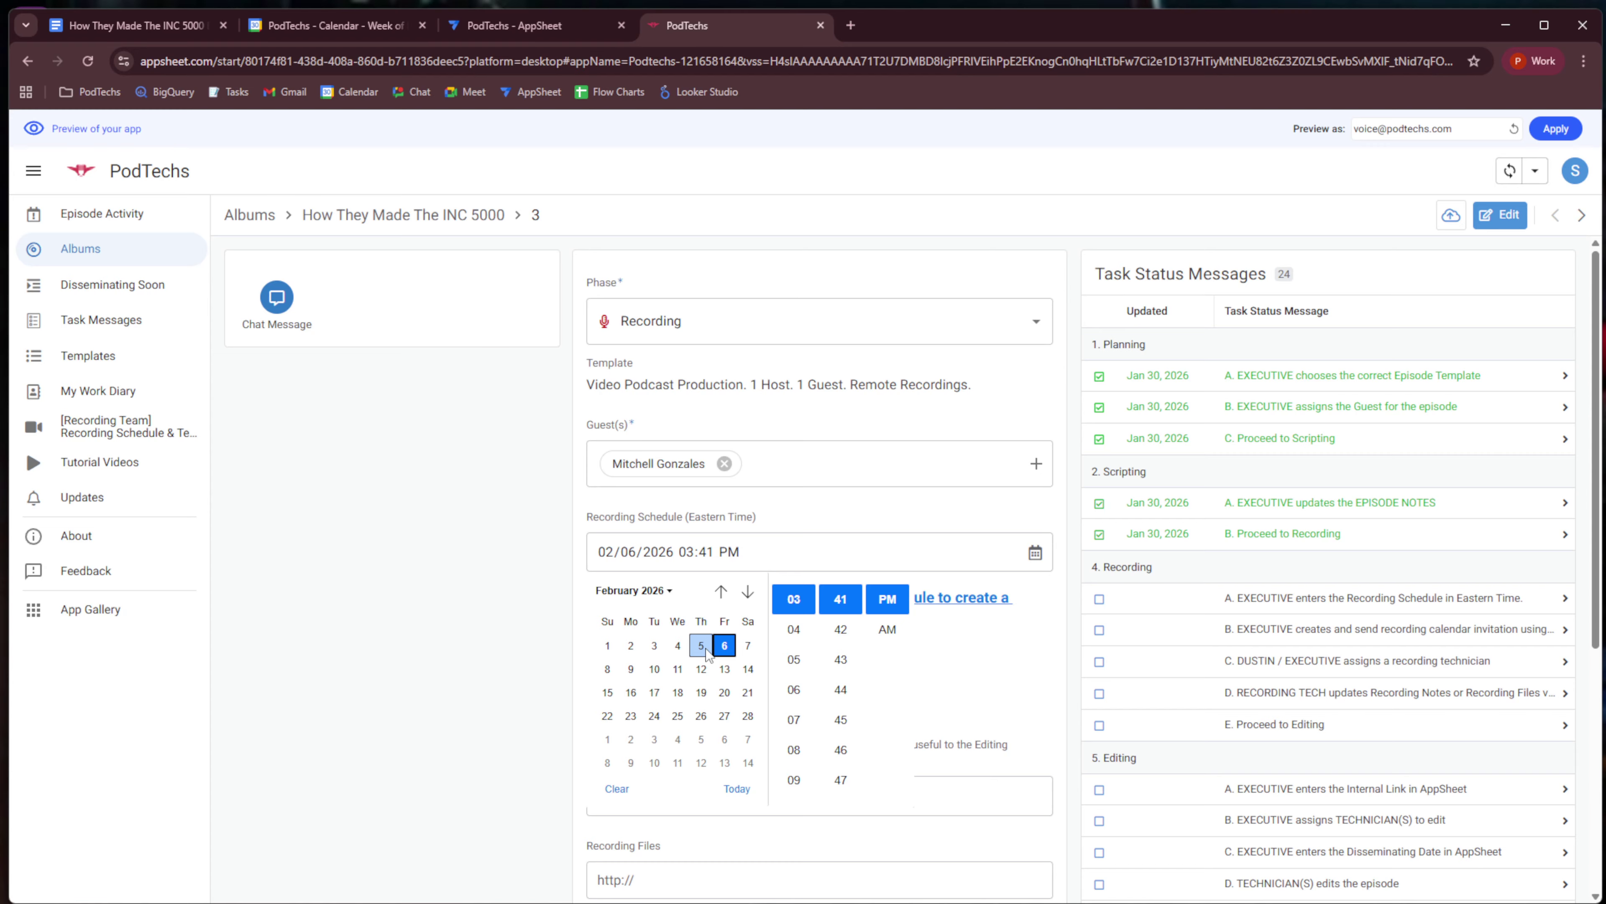
pyautogui.click(841, 721)
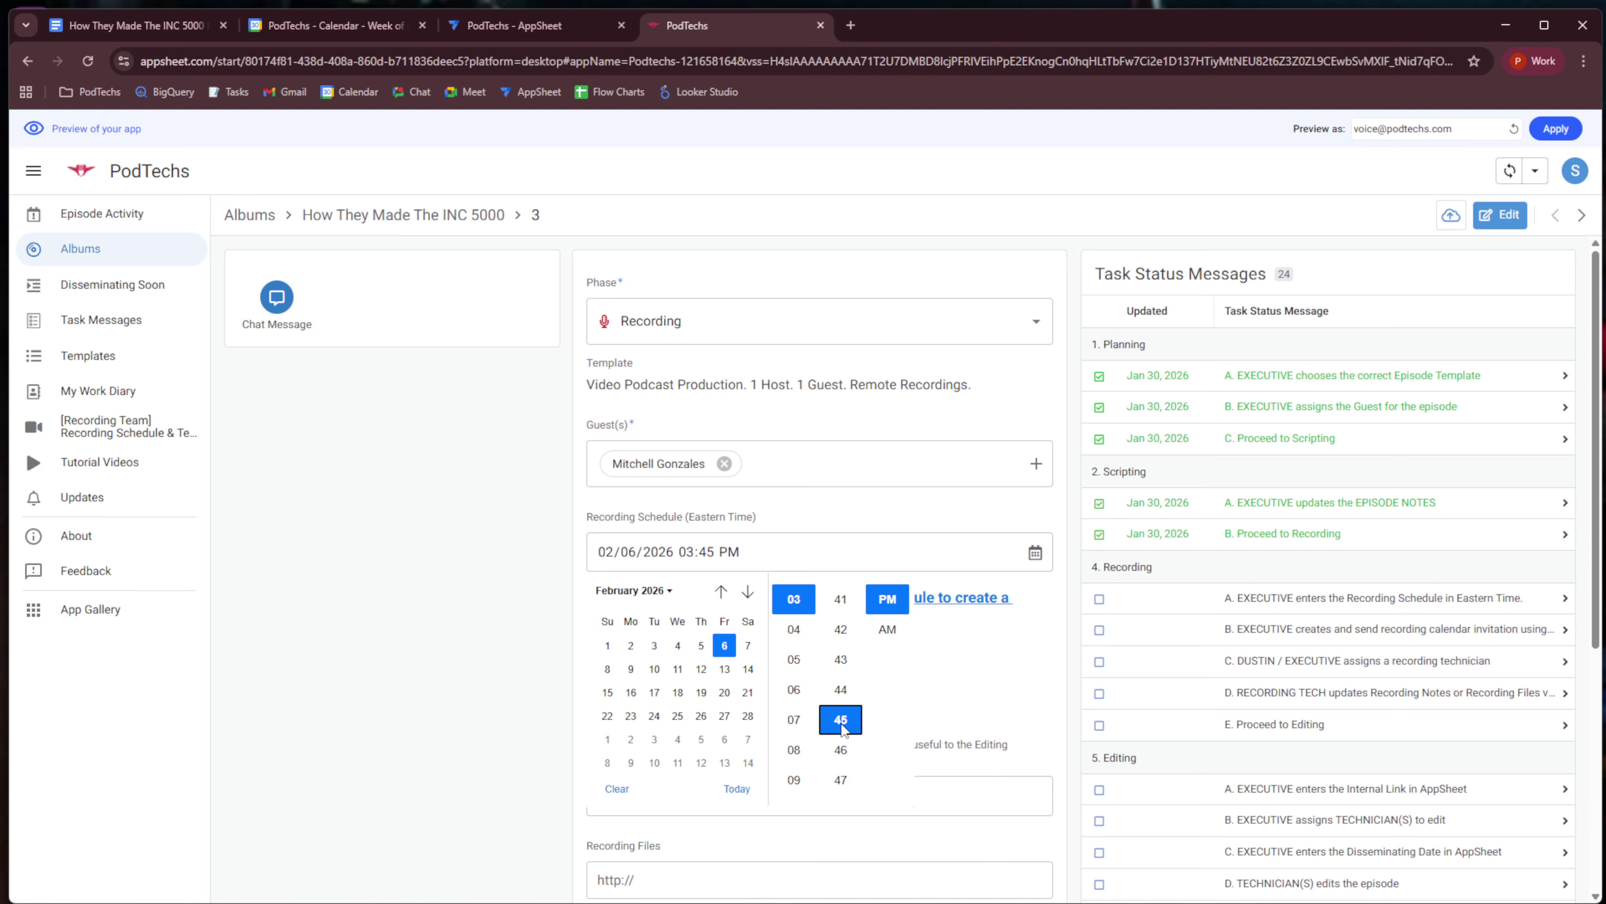
pyautogui.click(708, 553)
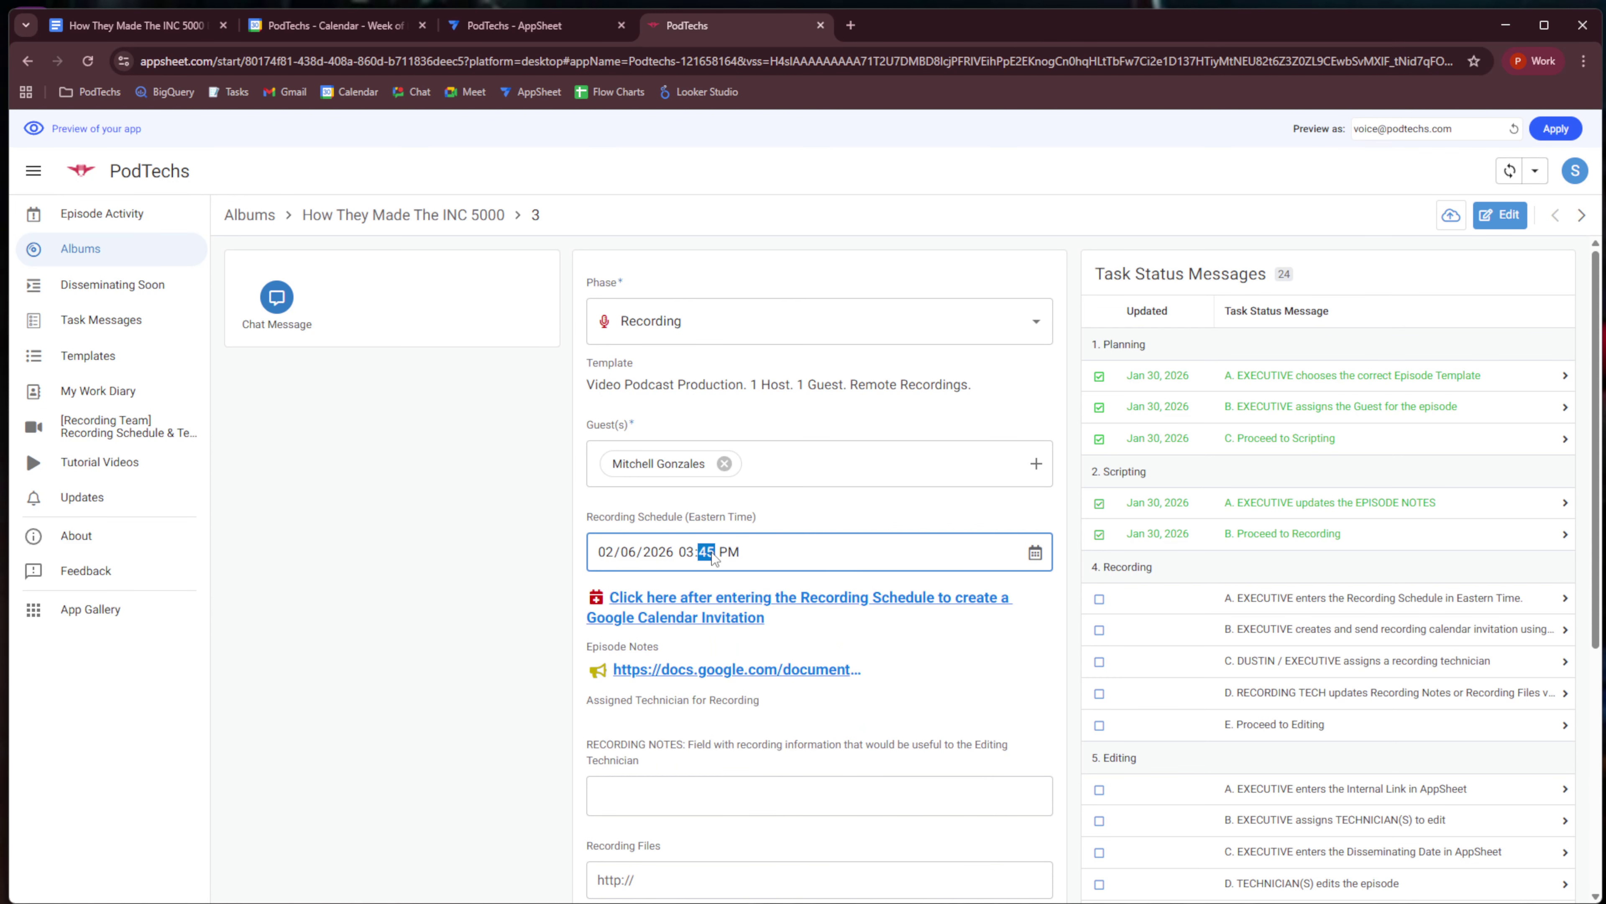
pyautogui.write('00')
pyautogui.click(487, 554)
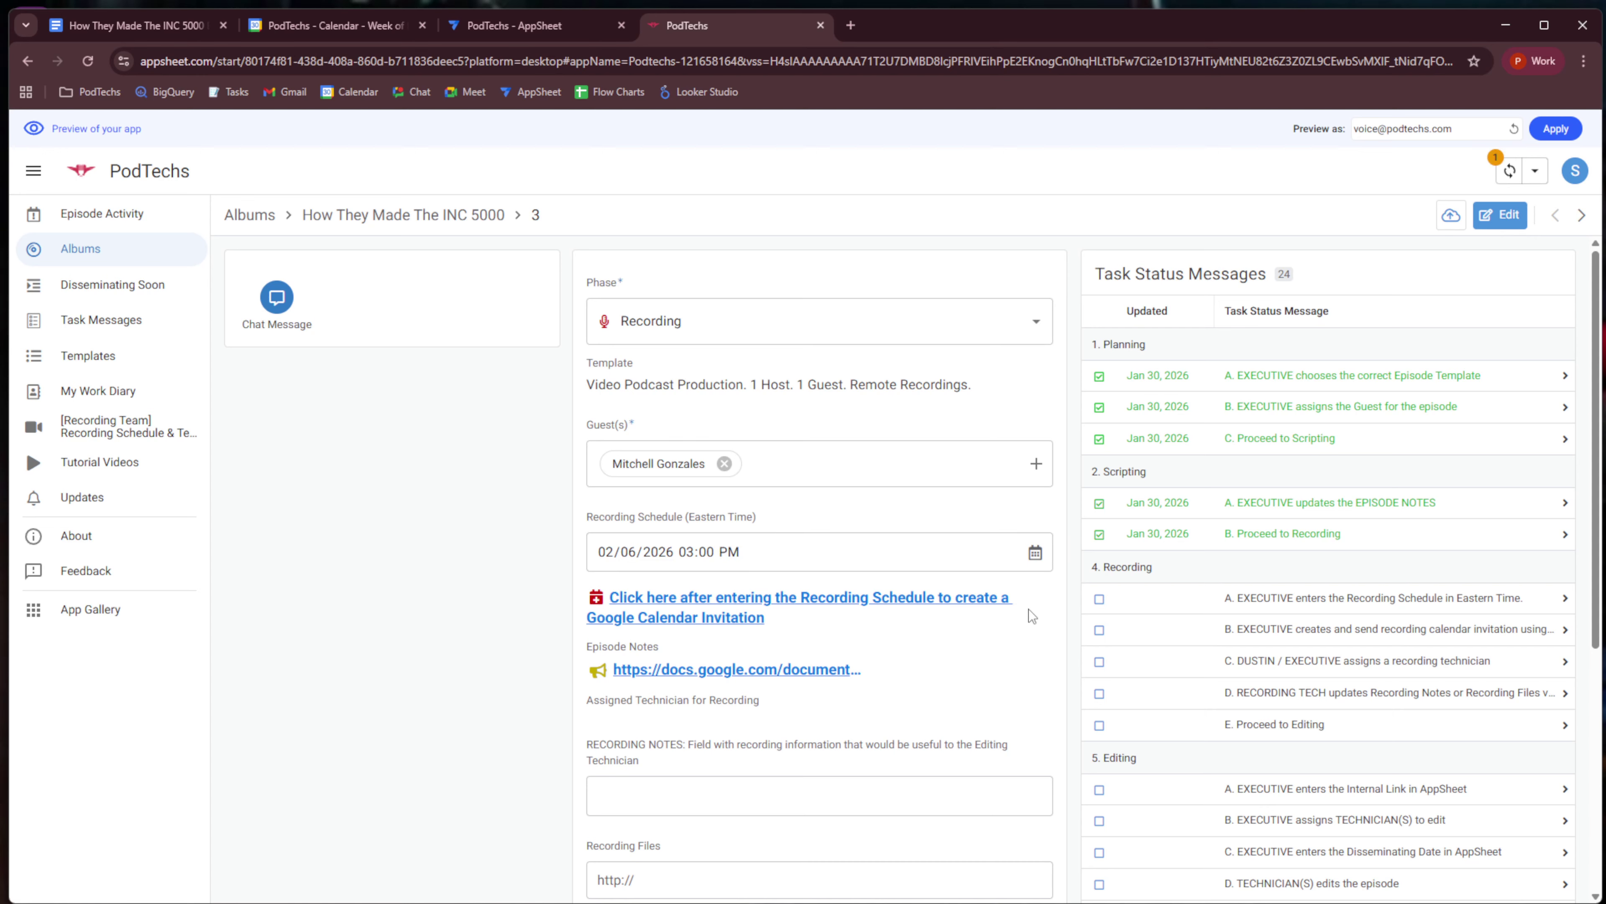
pyautogui.click(1100, 604)
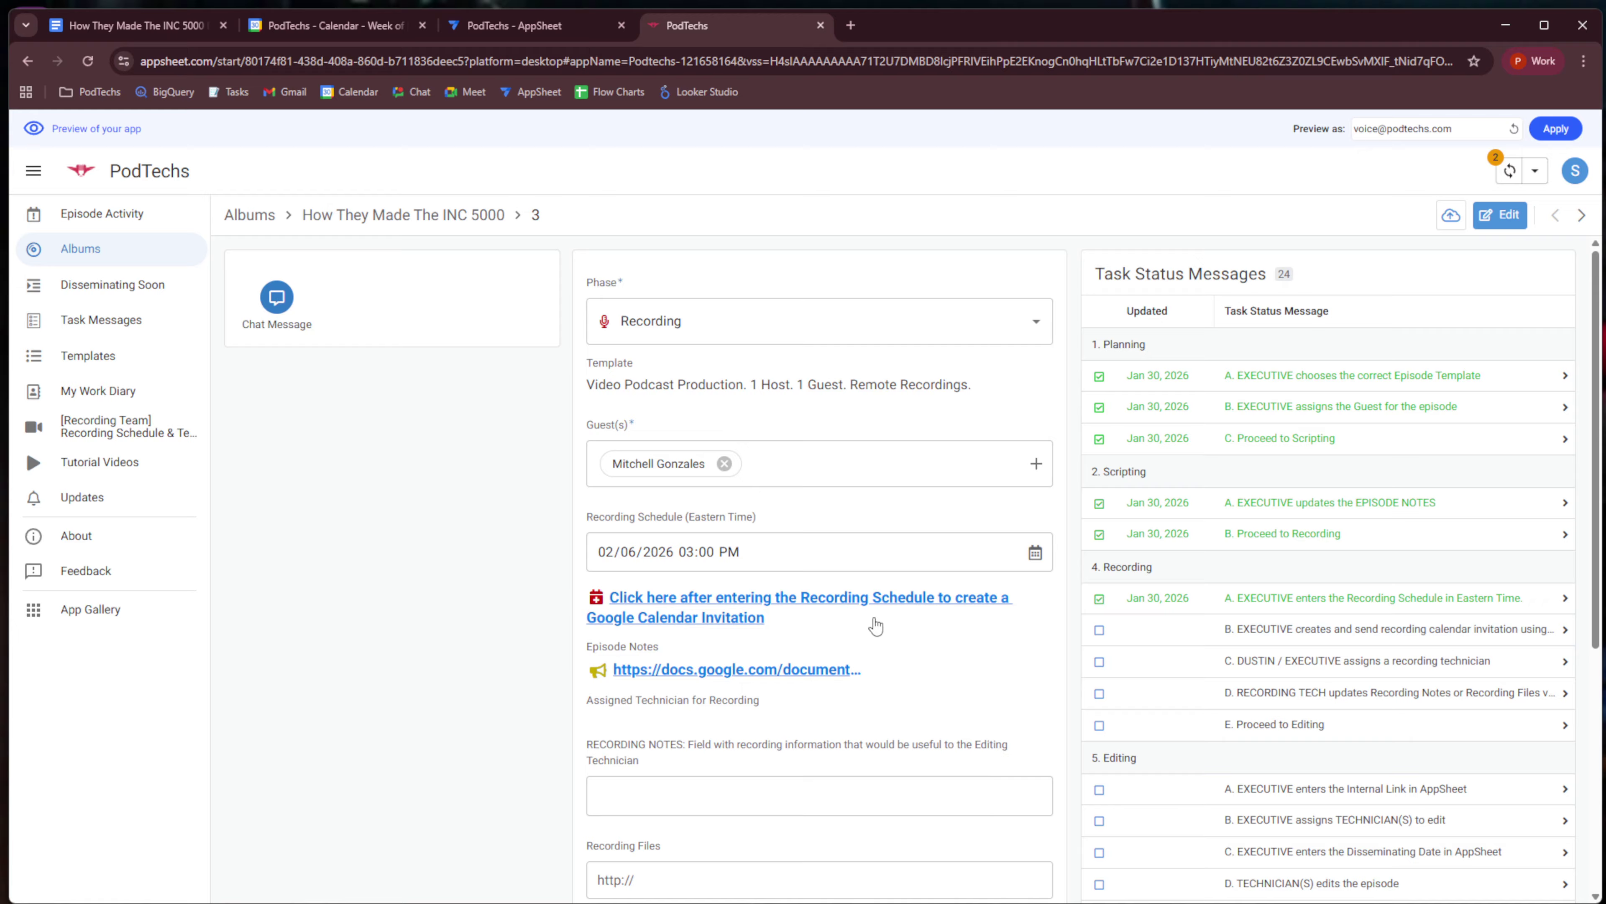
# Open the Google Calendar invitation form for the recording and remove every attendee except the guest.
pyautogui.click(708, 604)
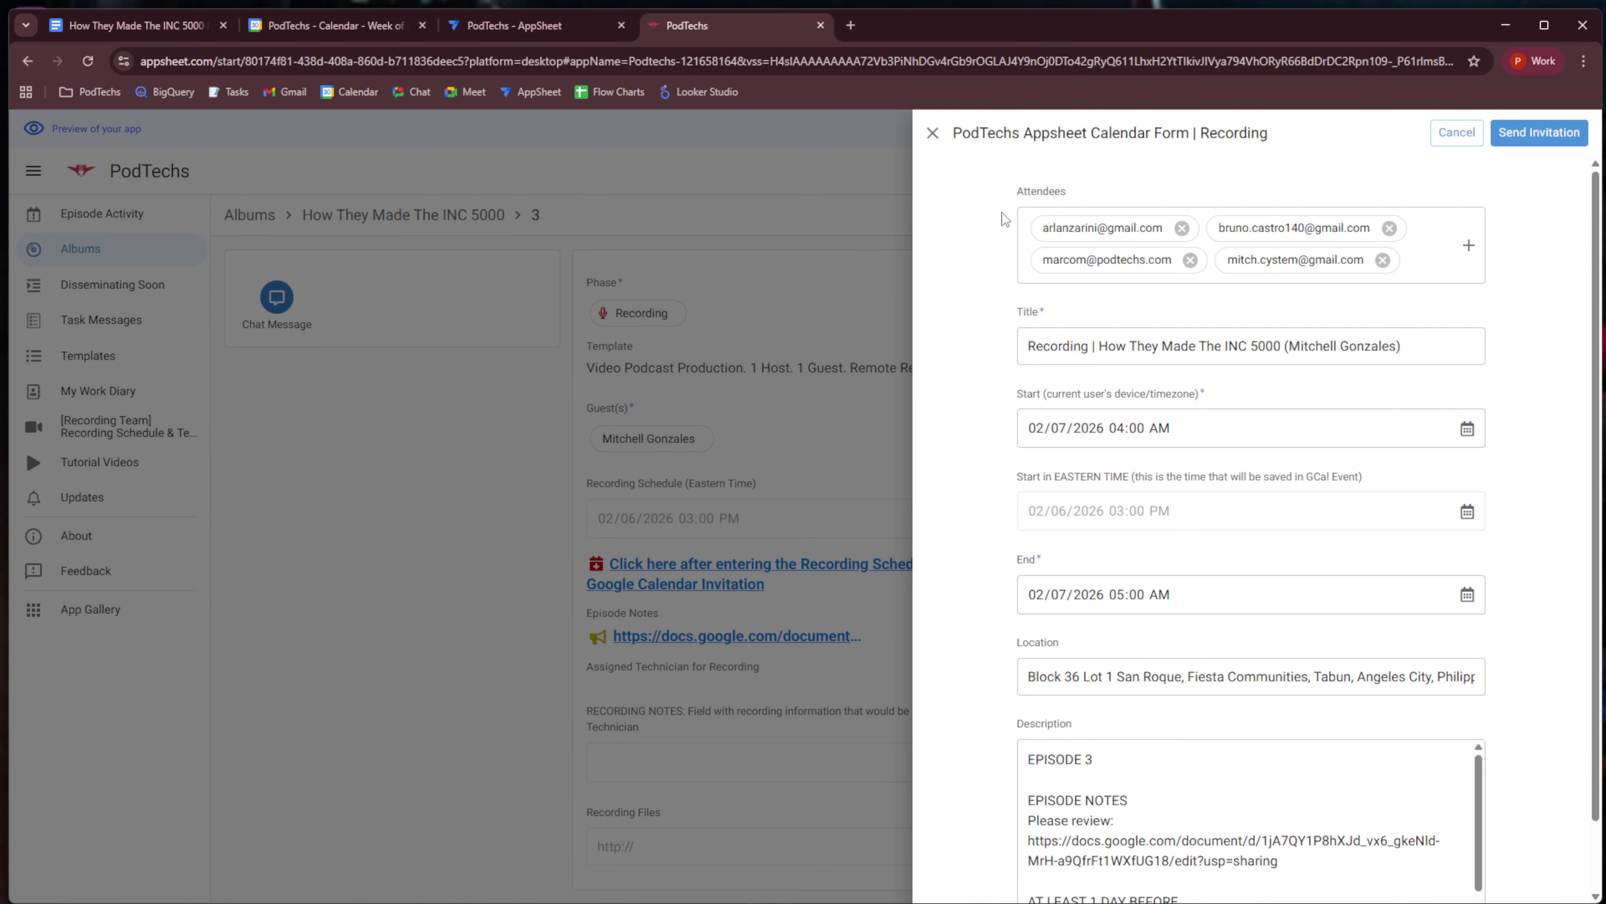
pyautogui.click(1183, 229)
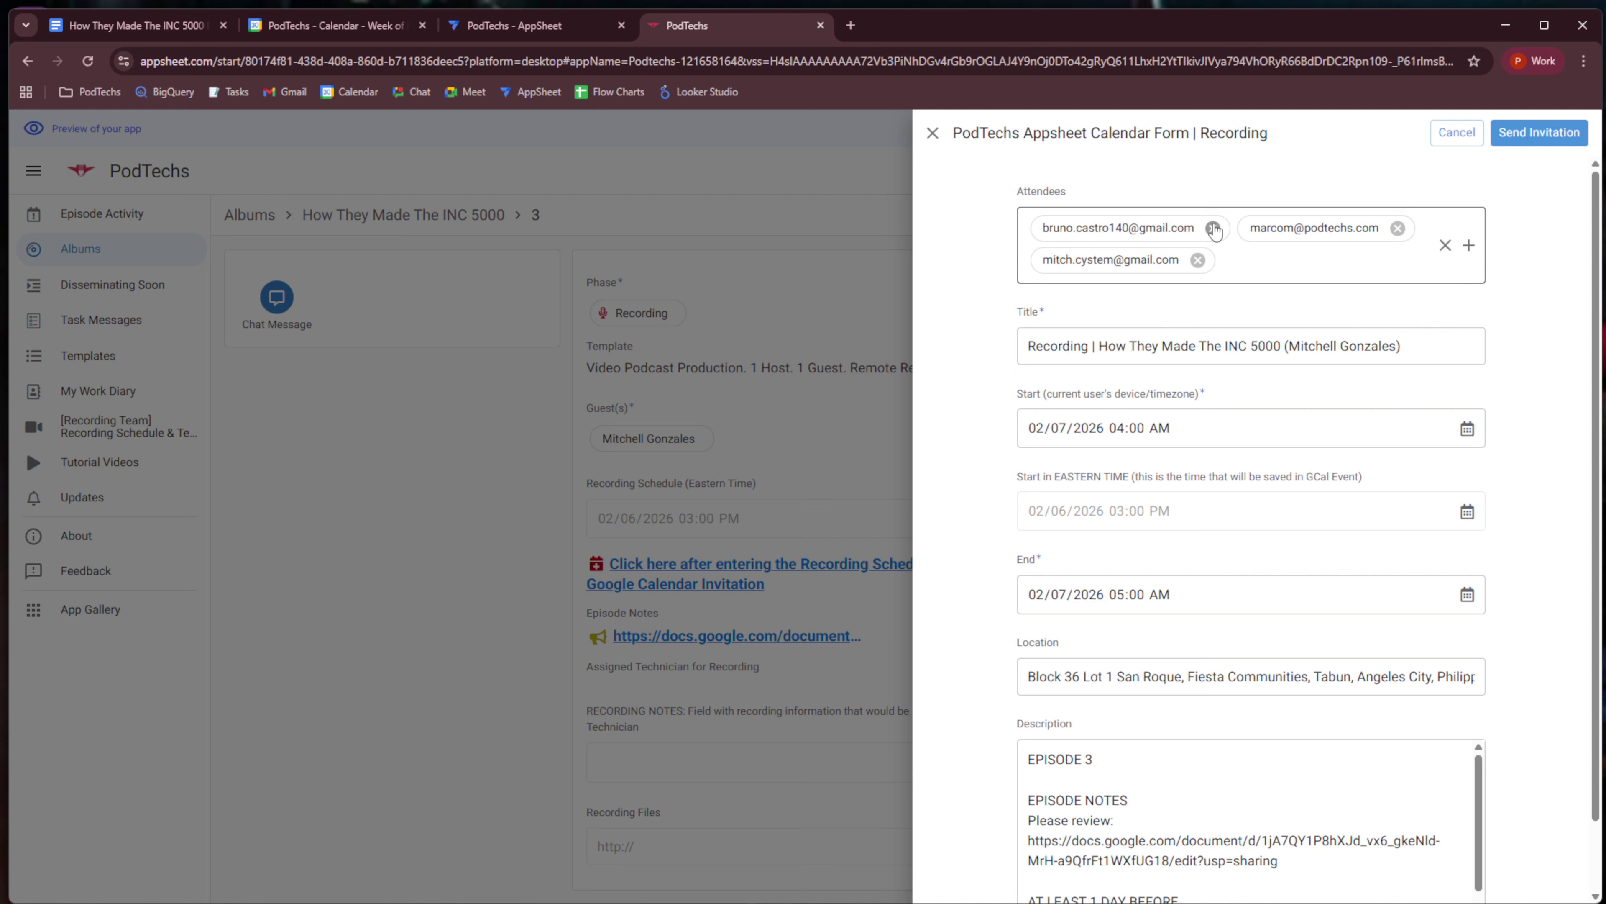
pyautogui.click(1211, 230)
pyautogui.click(1193, 231)
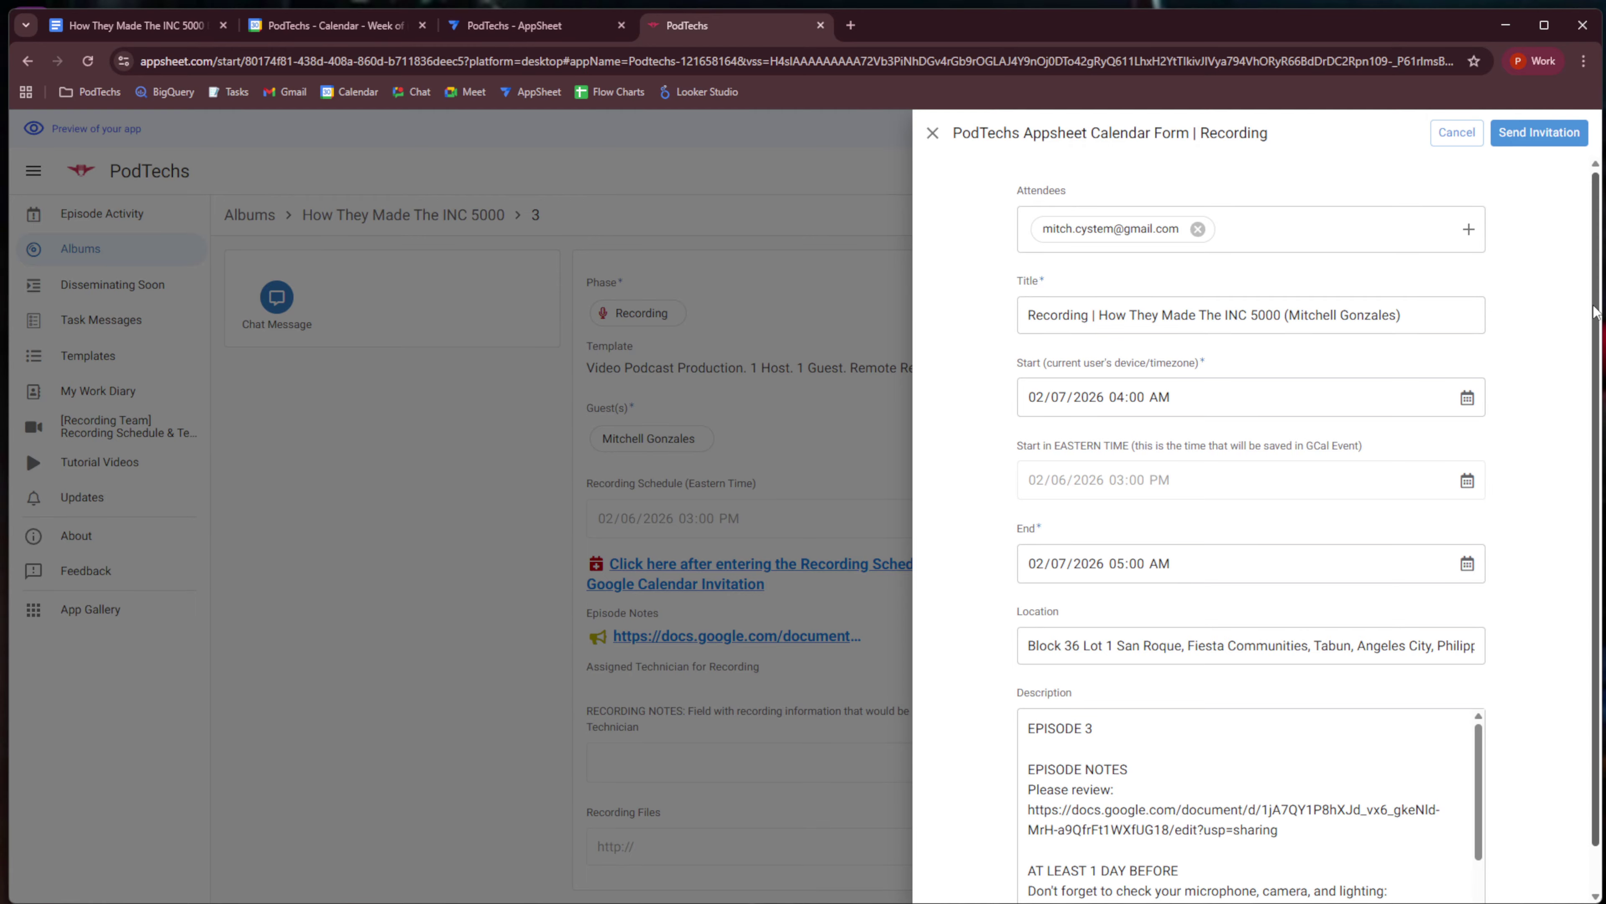
# Review the invitation's description, including the AT LEAST 1 DAY BEFORE reminder, and send the recording invitation.
pyautogui.scroll(-1, 1593, 321)
pyautogui.scroll(-1, 1593, 322)
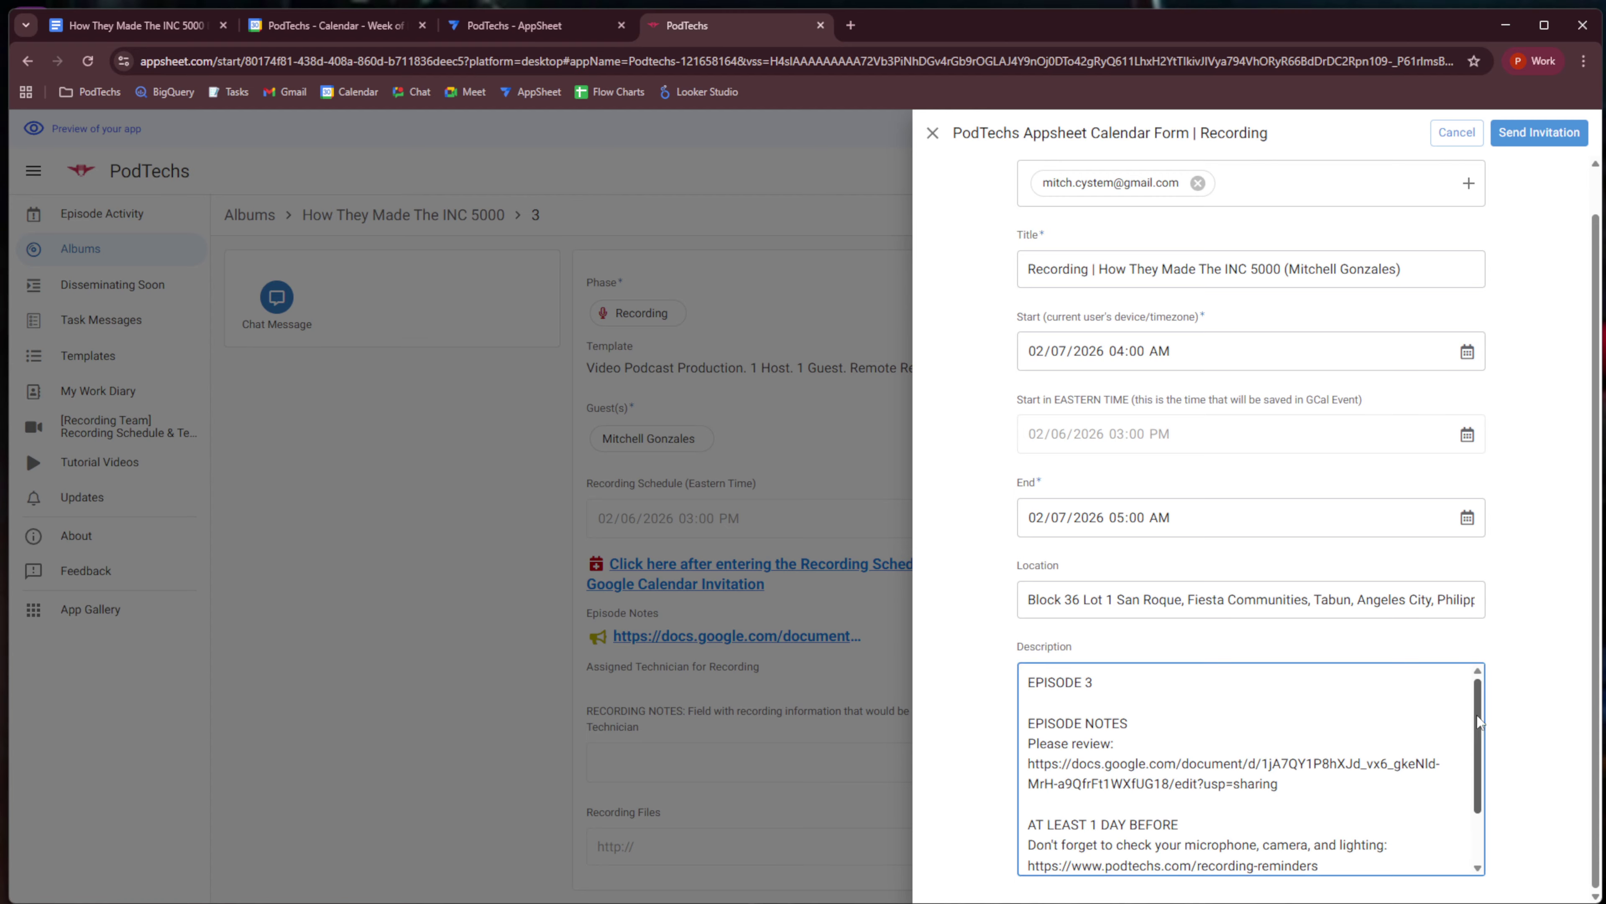
pyautogui.moveTo(1477, 717); pyautogui.dragTo(1474, 795)
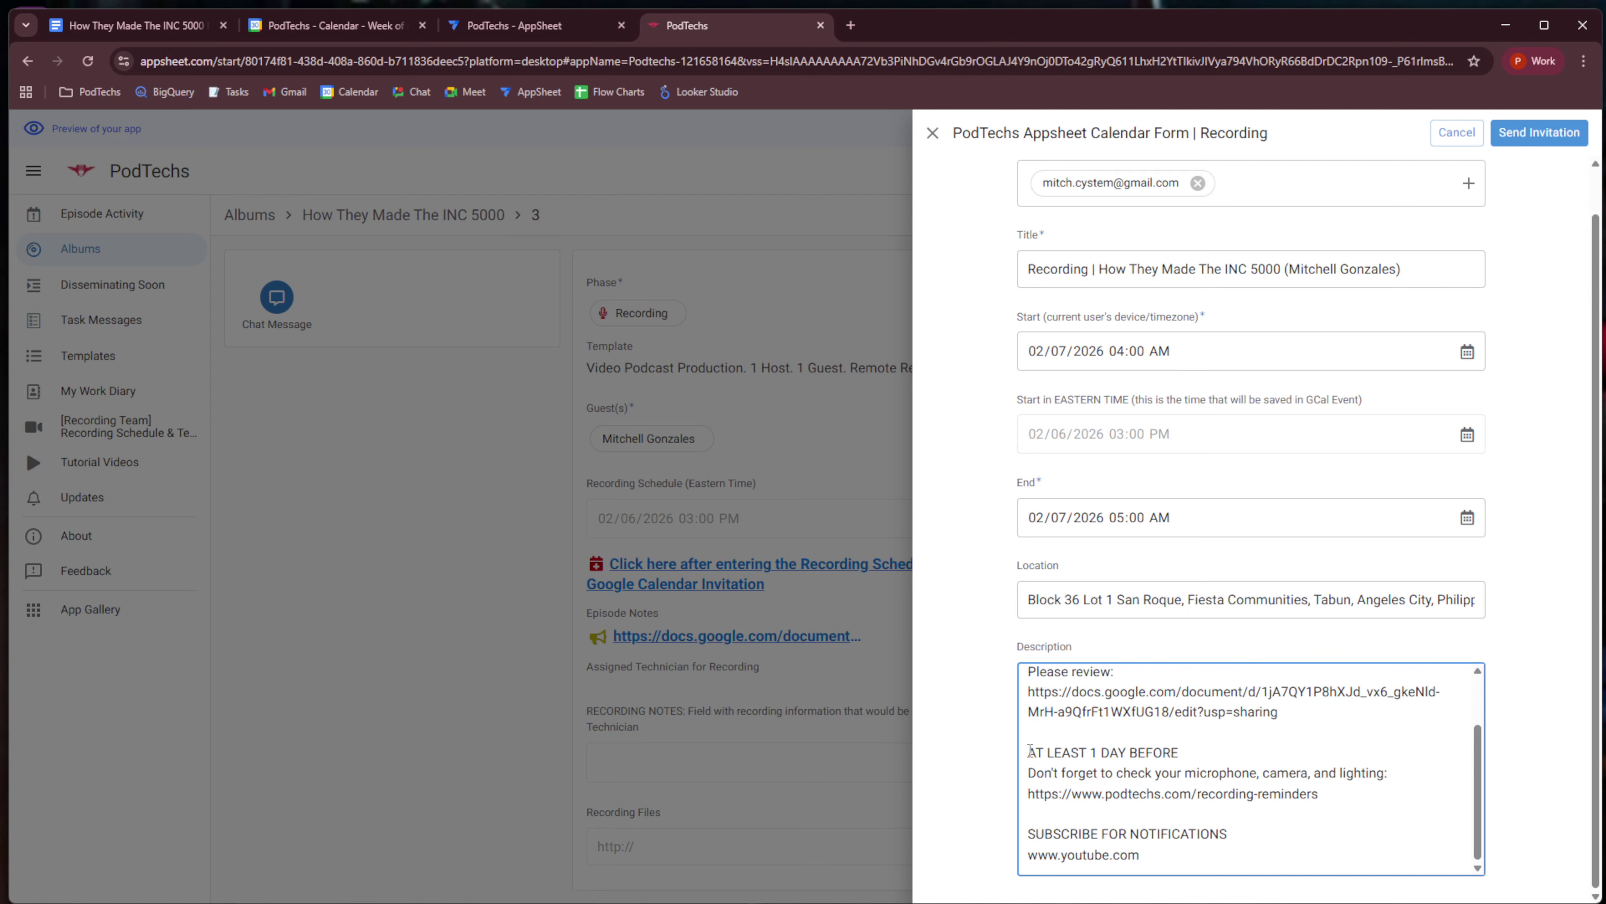
pyautogui.moveTo(1029, 751); pyautogui.dragTo(1358, 789)
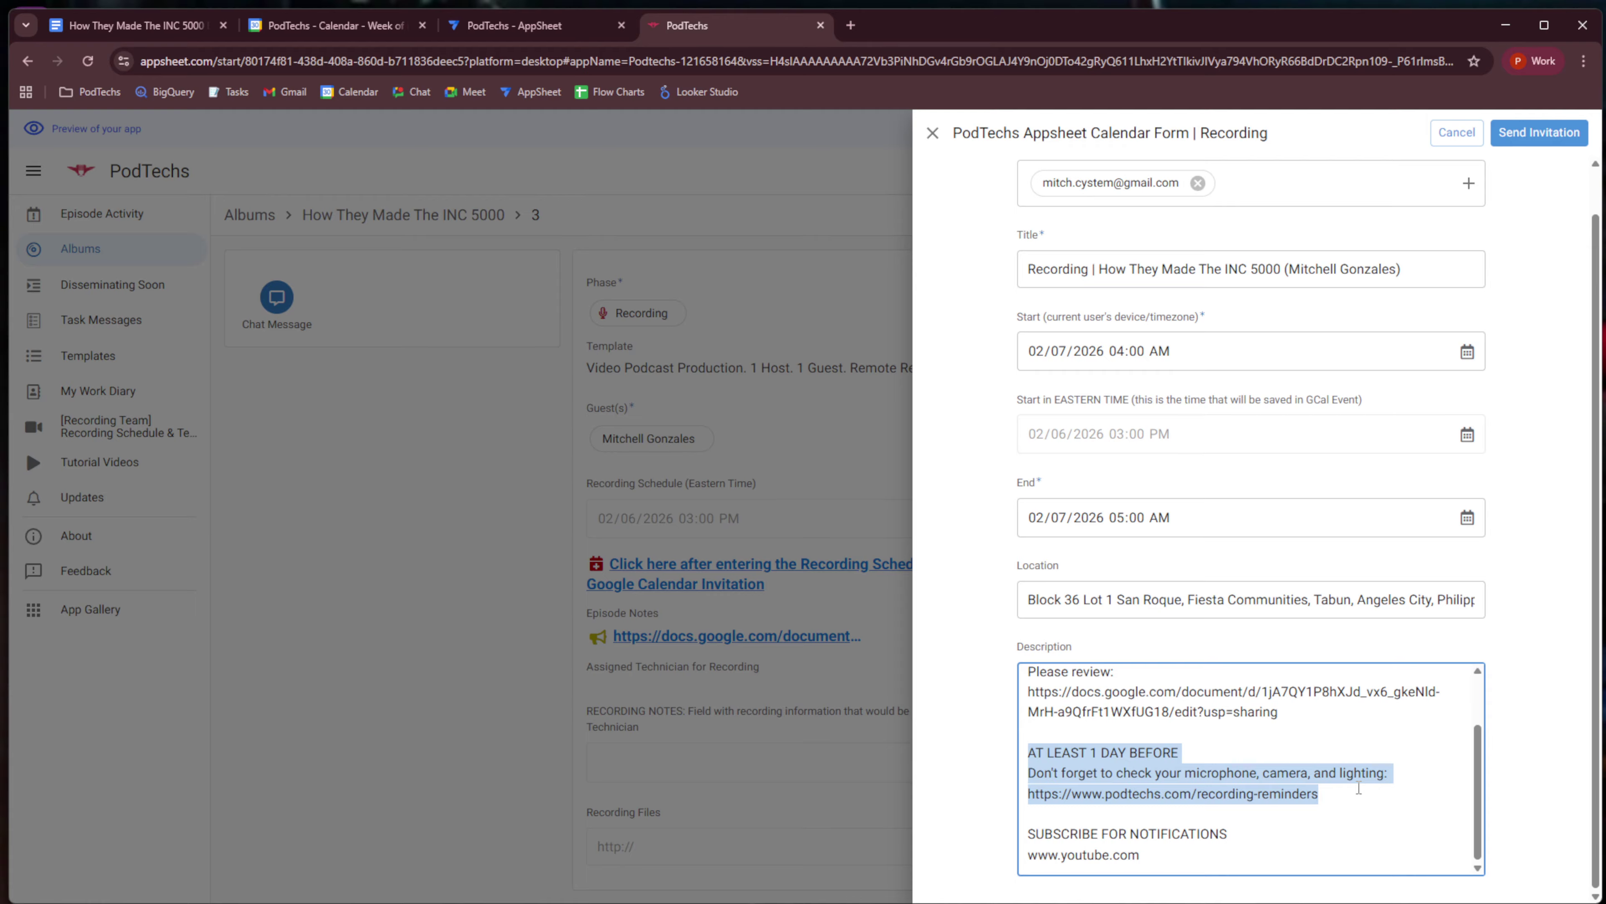
pyautogui.click(1359, 788)
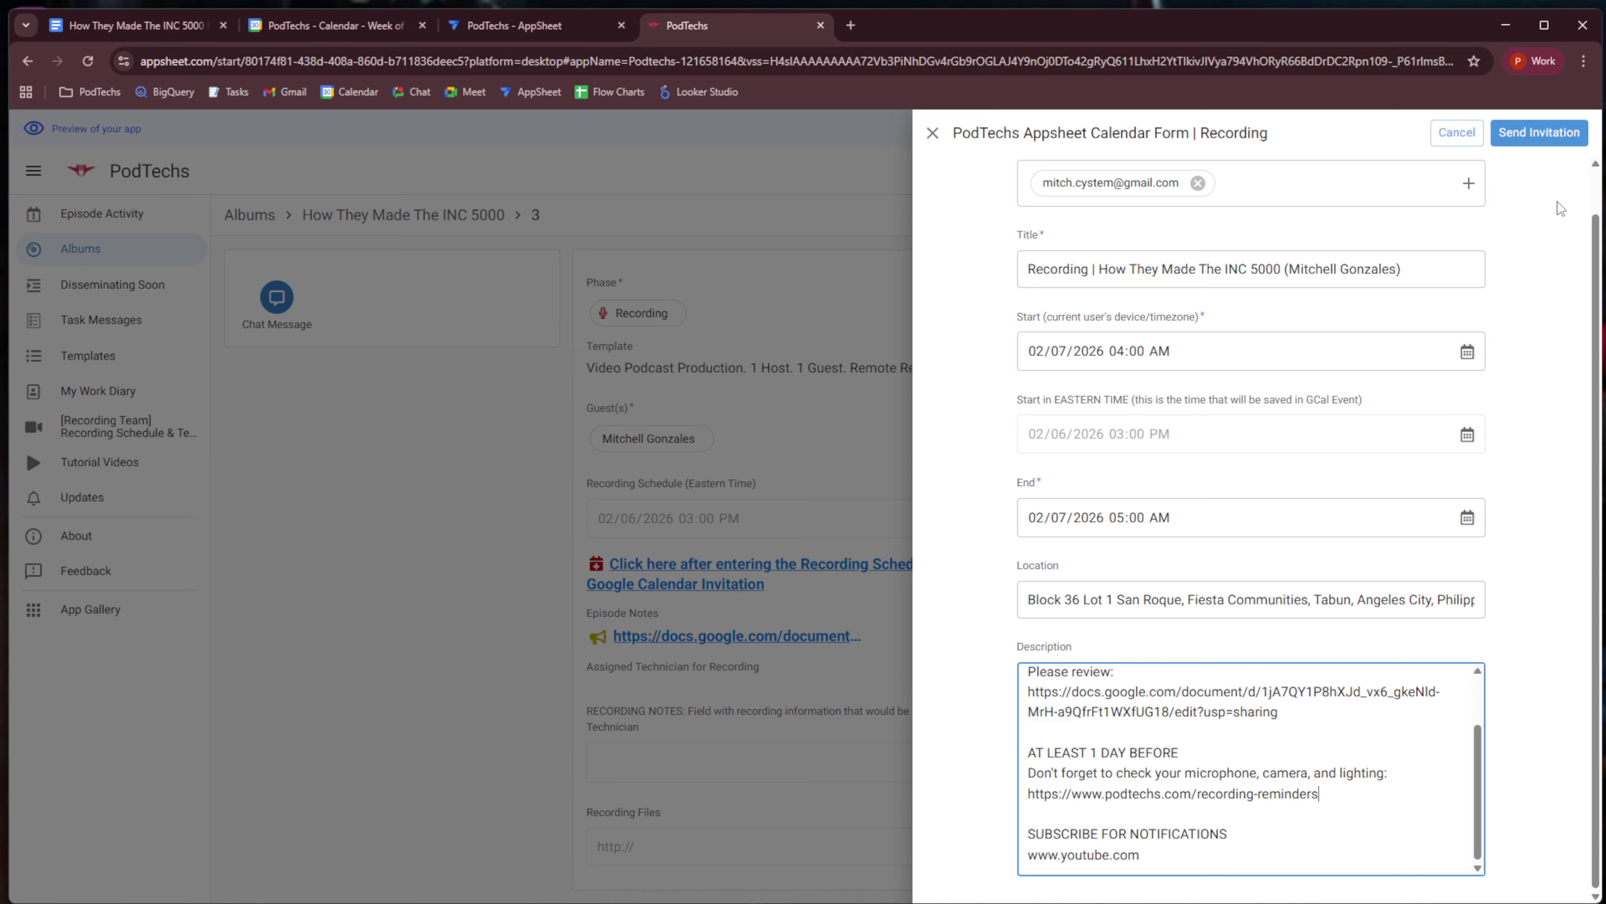
pyautogui.click(1540, 134)
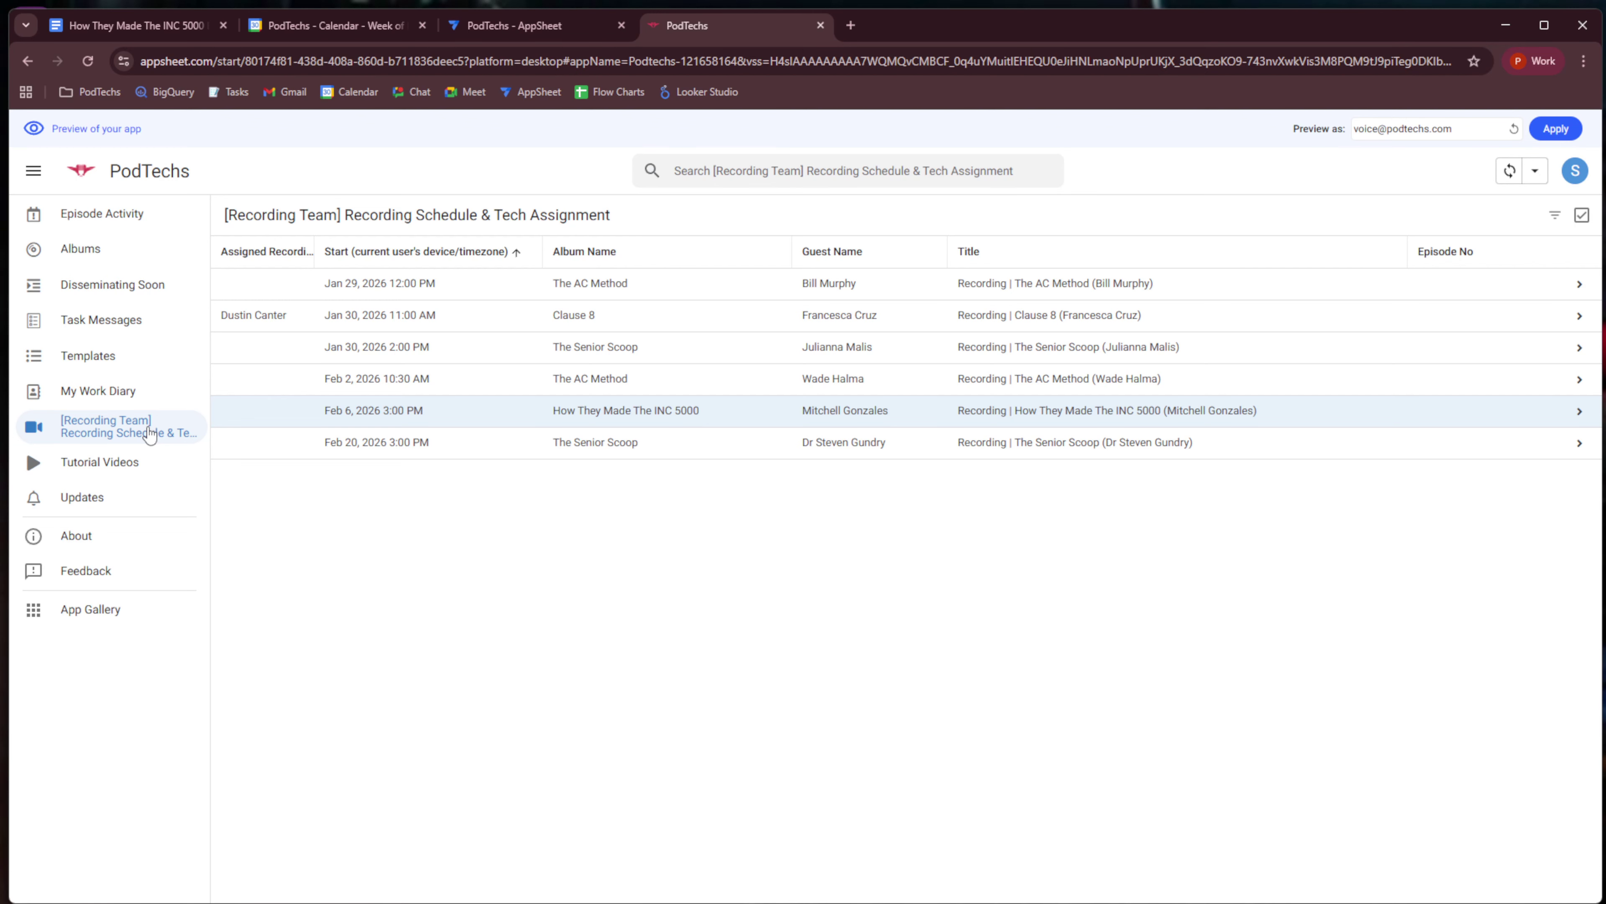
# Open the Feb 6, 2026 How They Made The INC 5000 recording in the recording schedule and check its Google Calendar event.
pyautogui.click(250, 418)
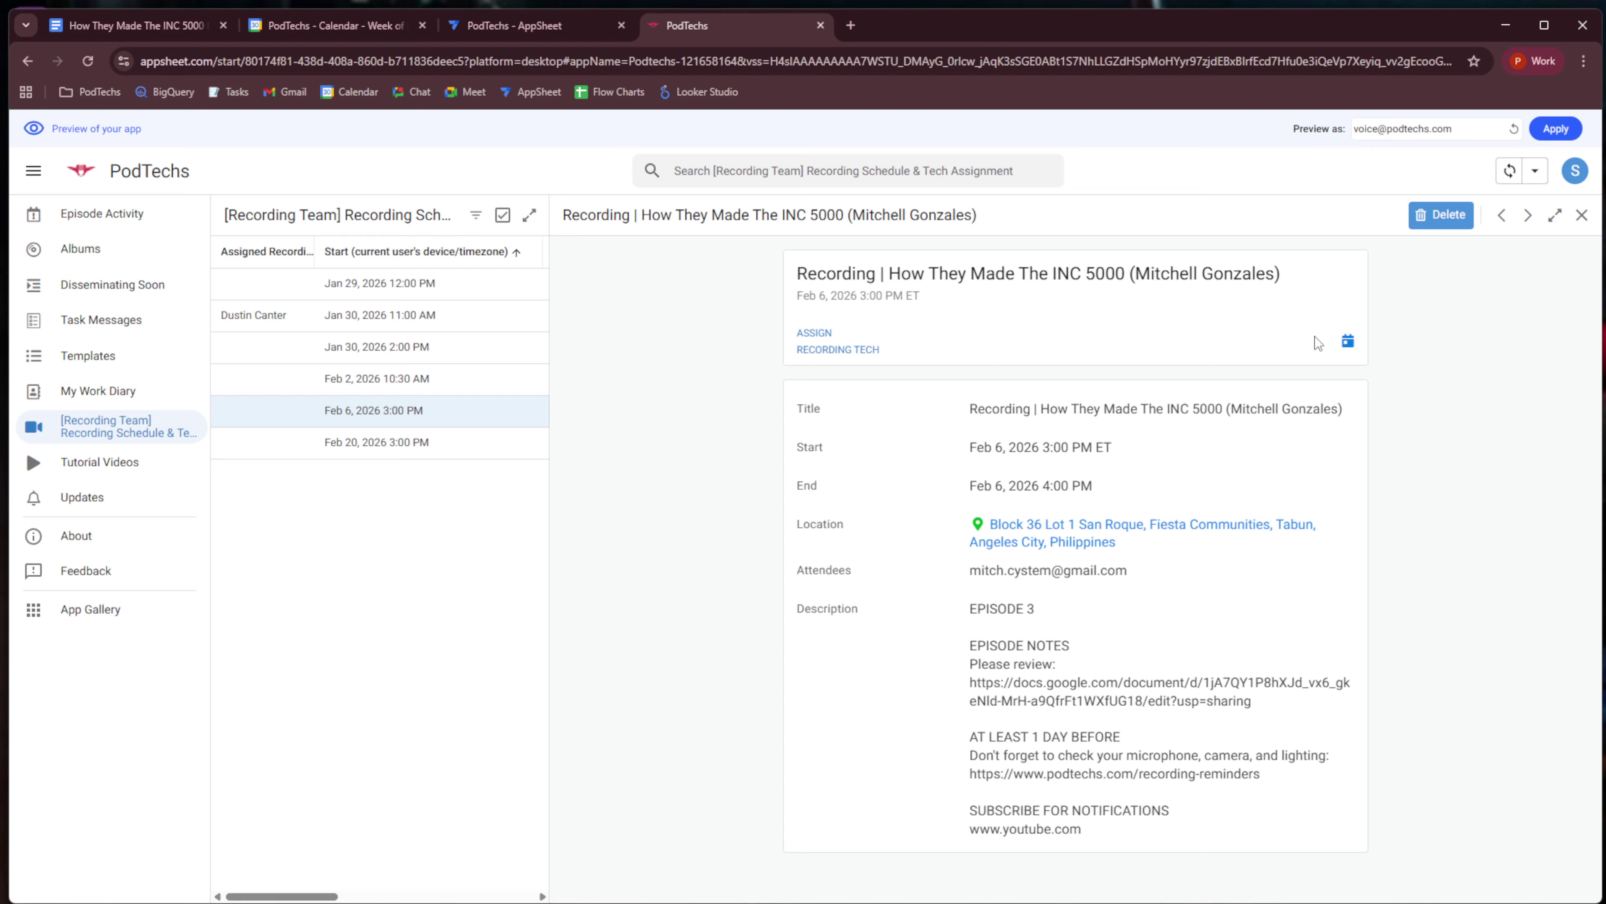
pyautogui.click(1348, 344)
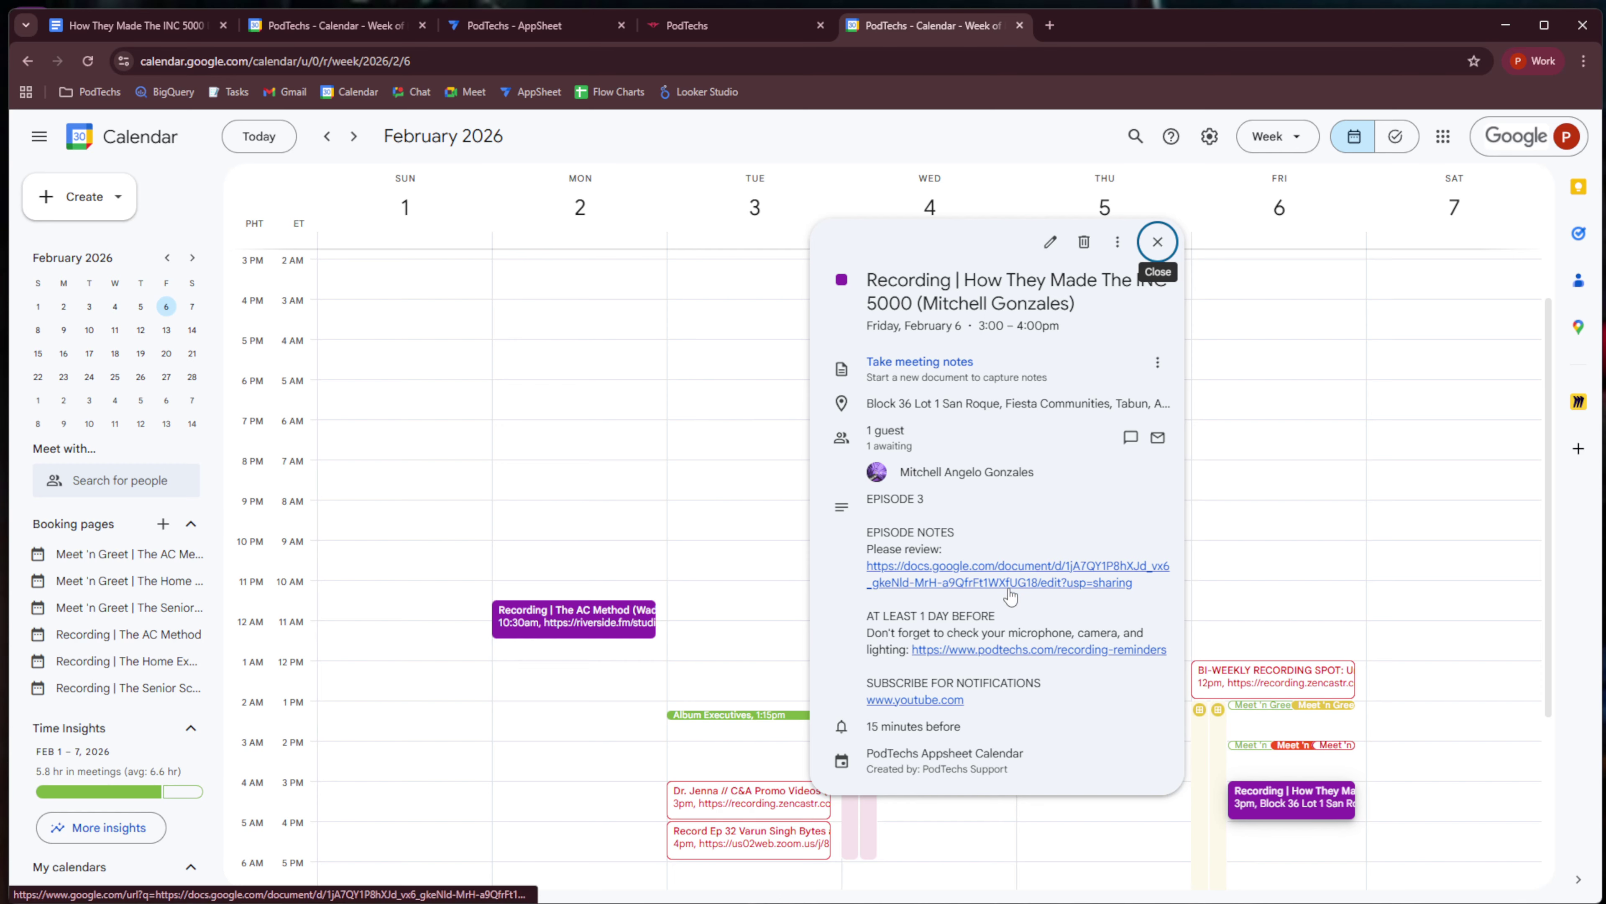
pyautogui.click(1159, 244)
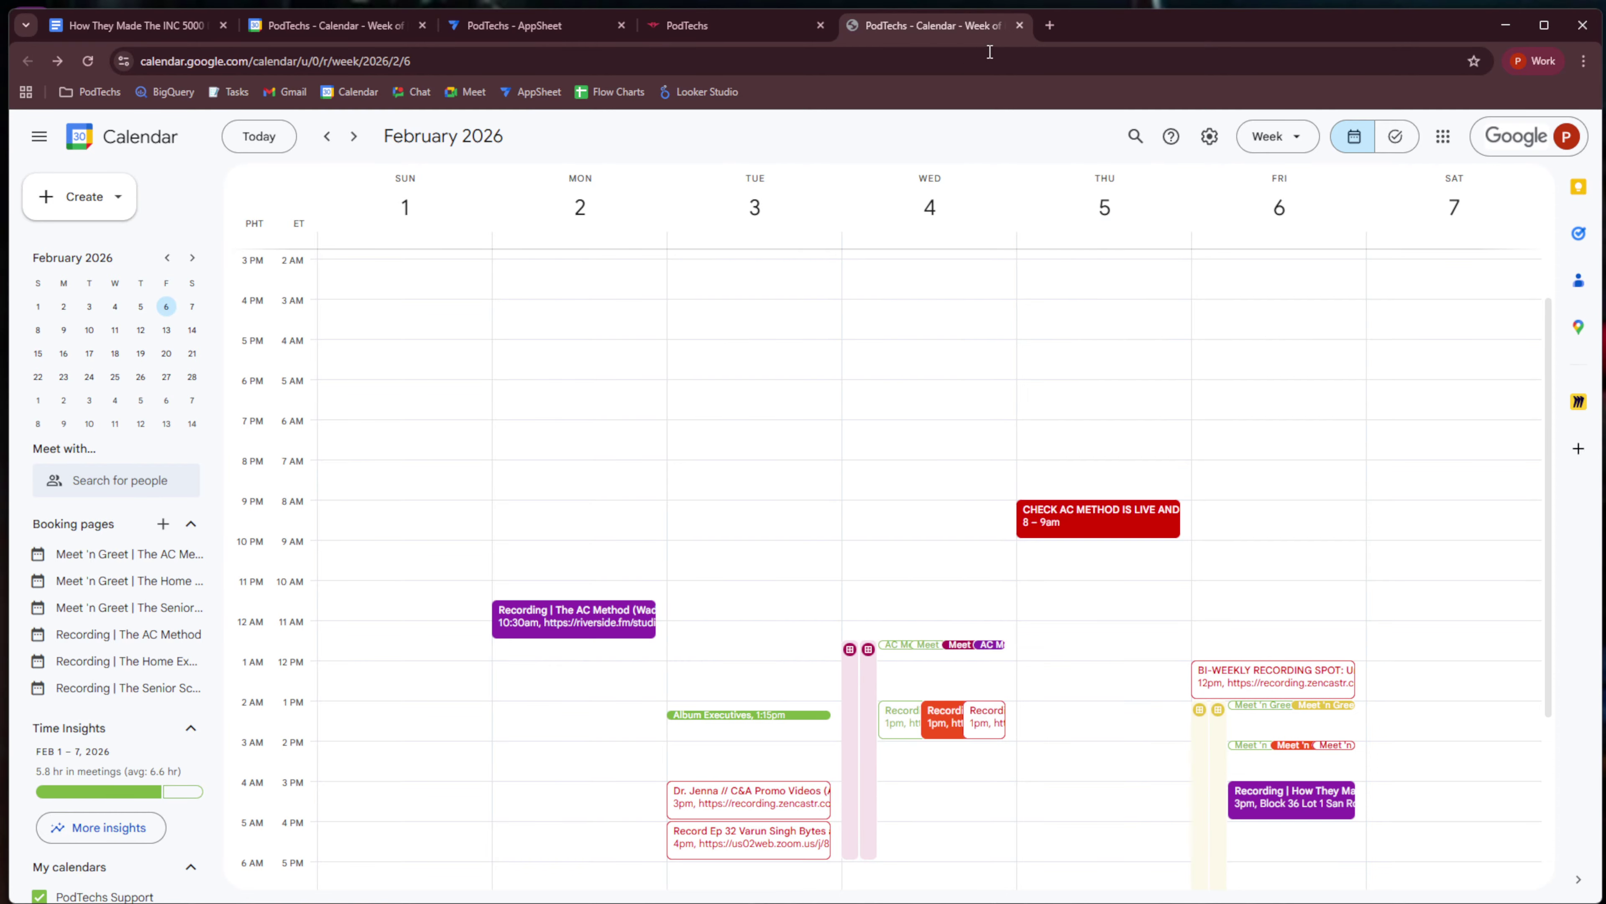
pyautogui.click(1020, 26)
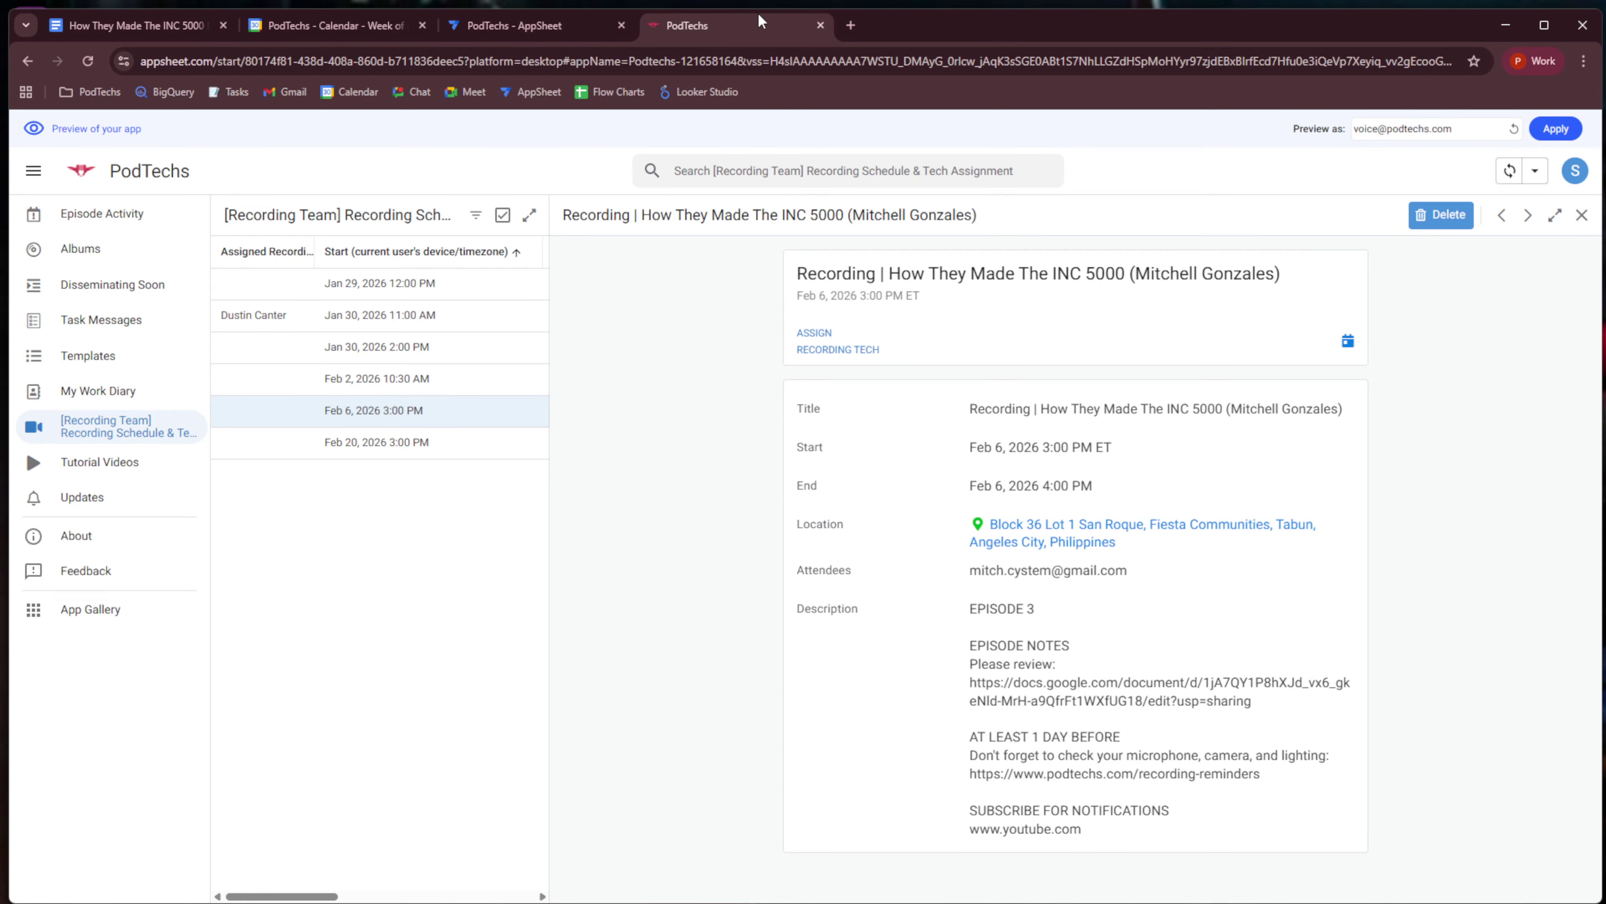
# Assign the fifth listed technician to the Feb 6, 2026 How They Made The INC 5000 recording and close its details.
pyautogui.click(836, 348)
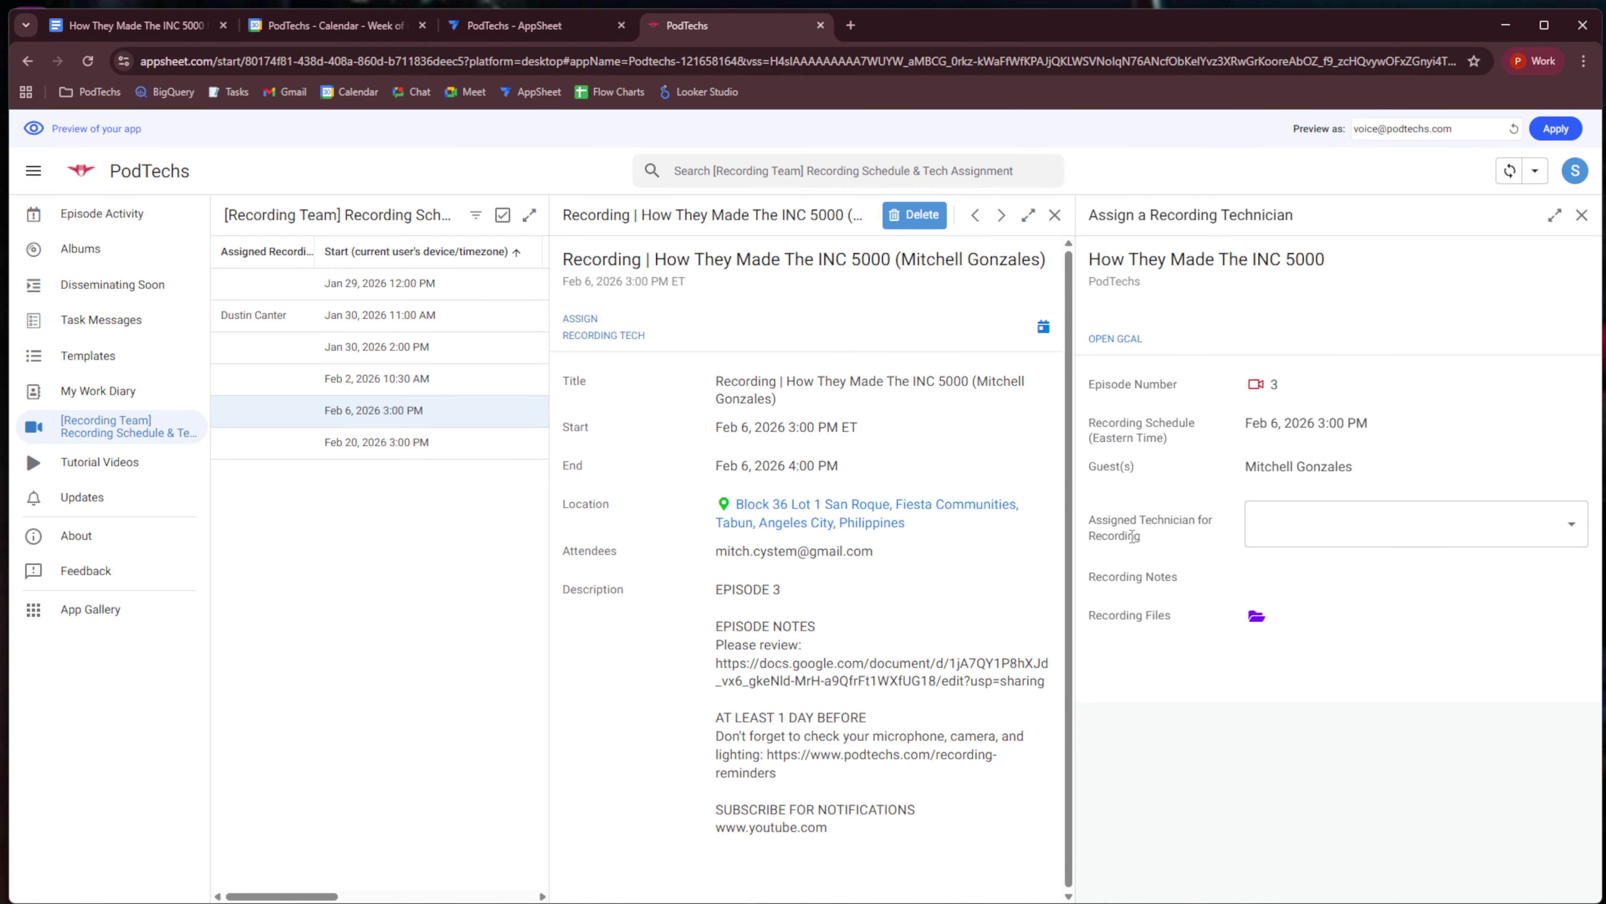
pyautogui.click(1572, 525)
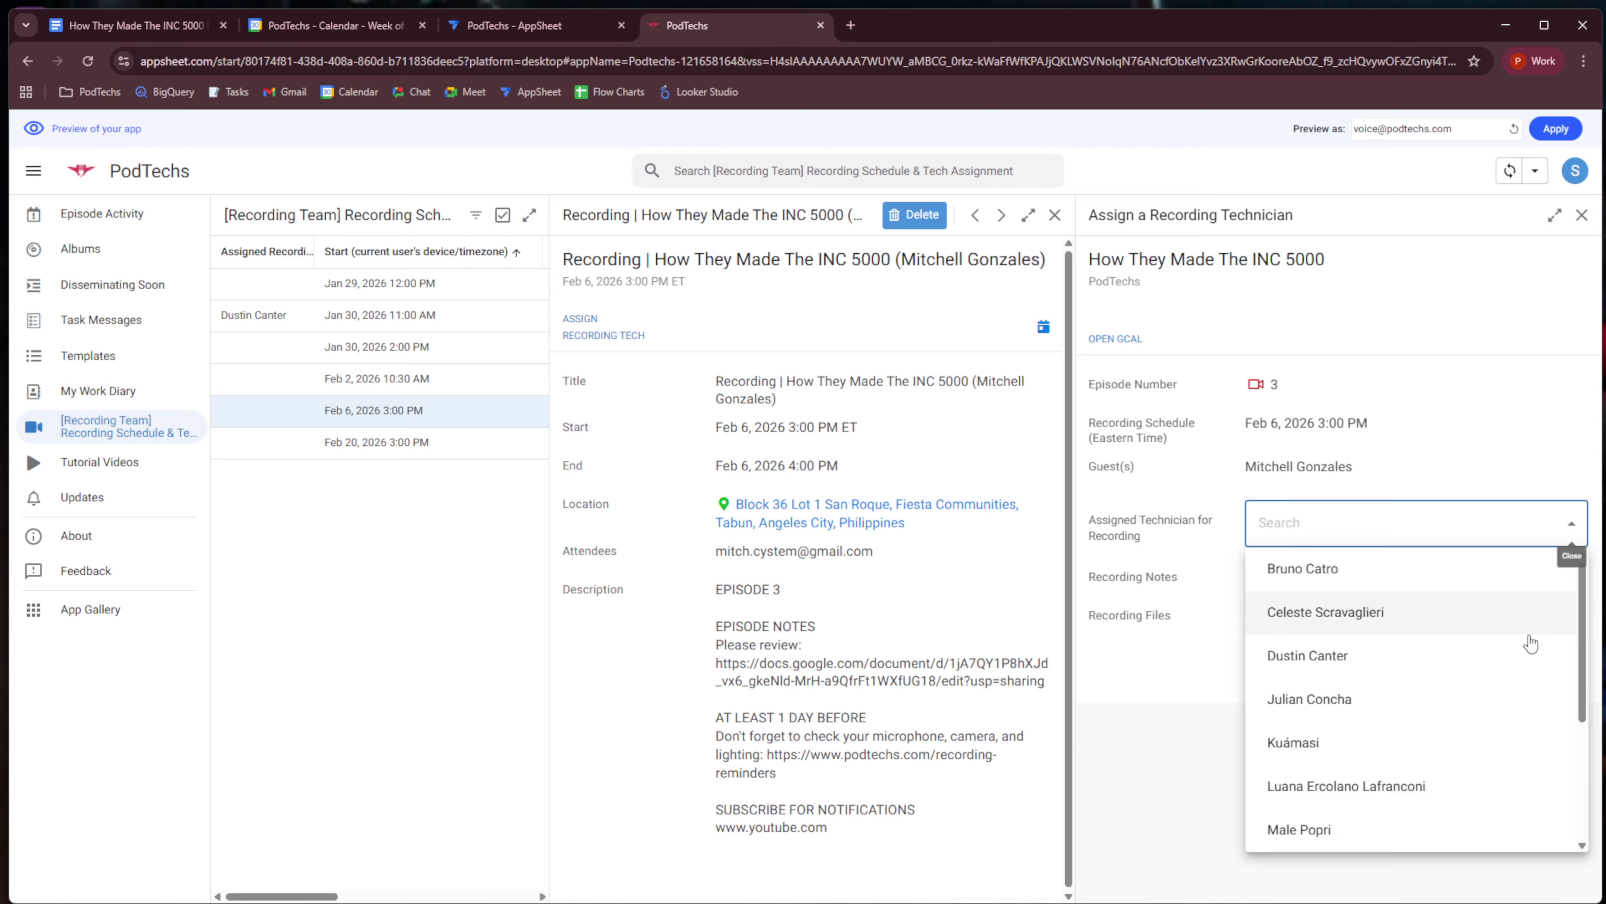
pyautogui.click(1494, 747)
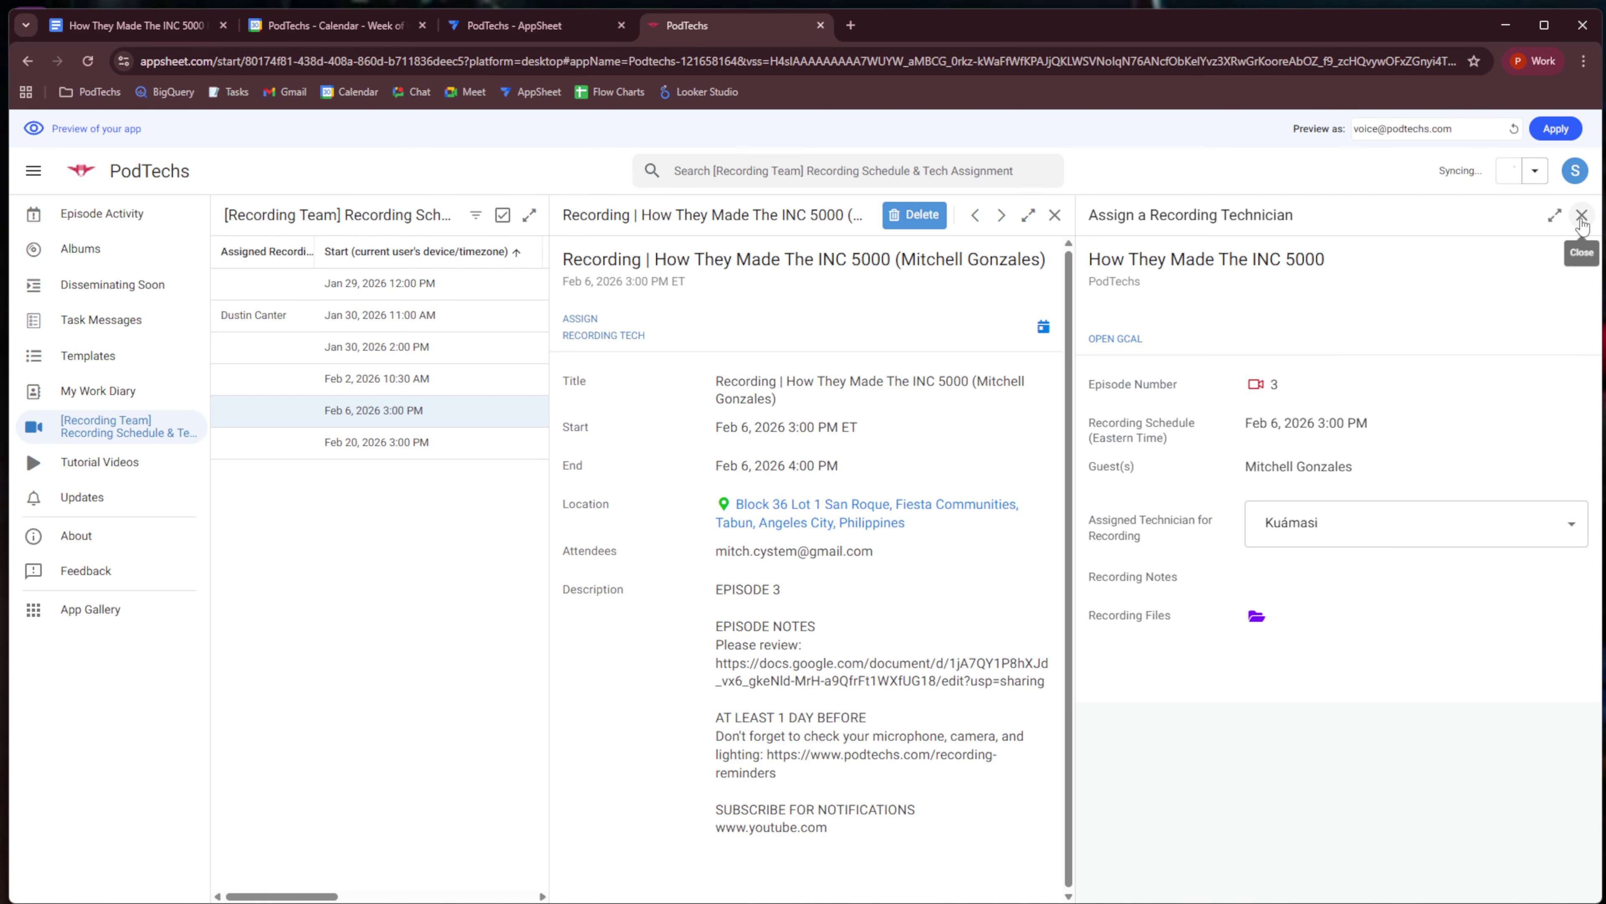
pyautogui.click(1582, 215)
pyautogui.click(1581, 216)
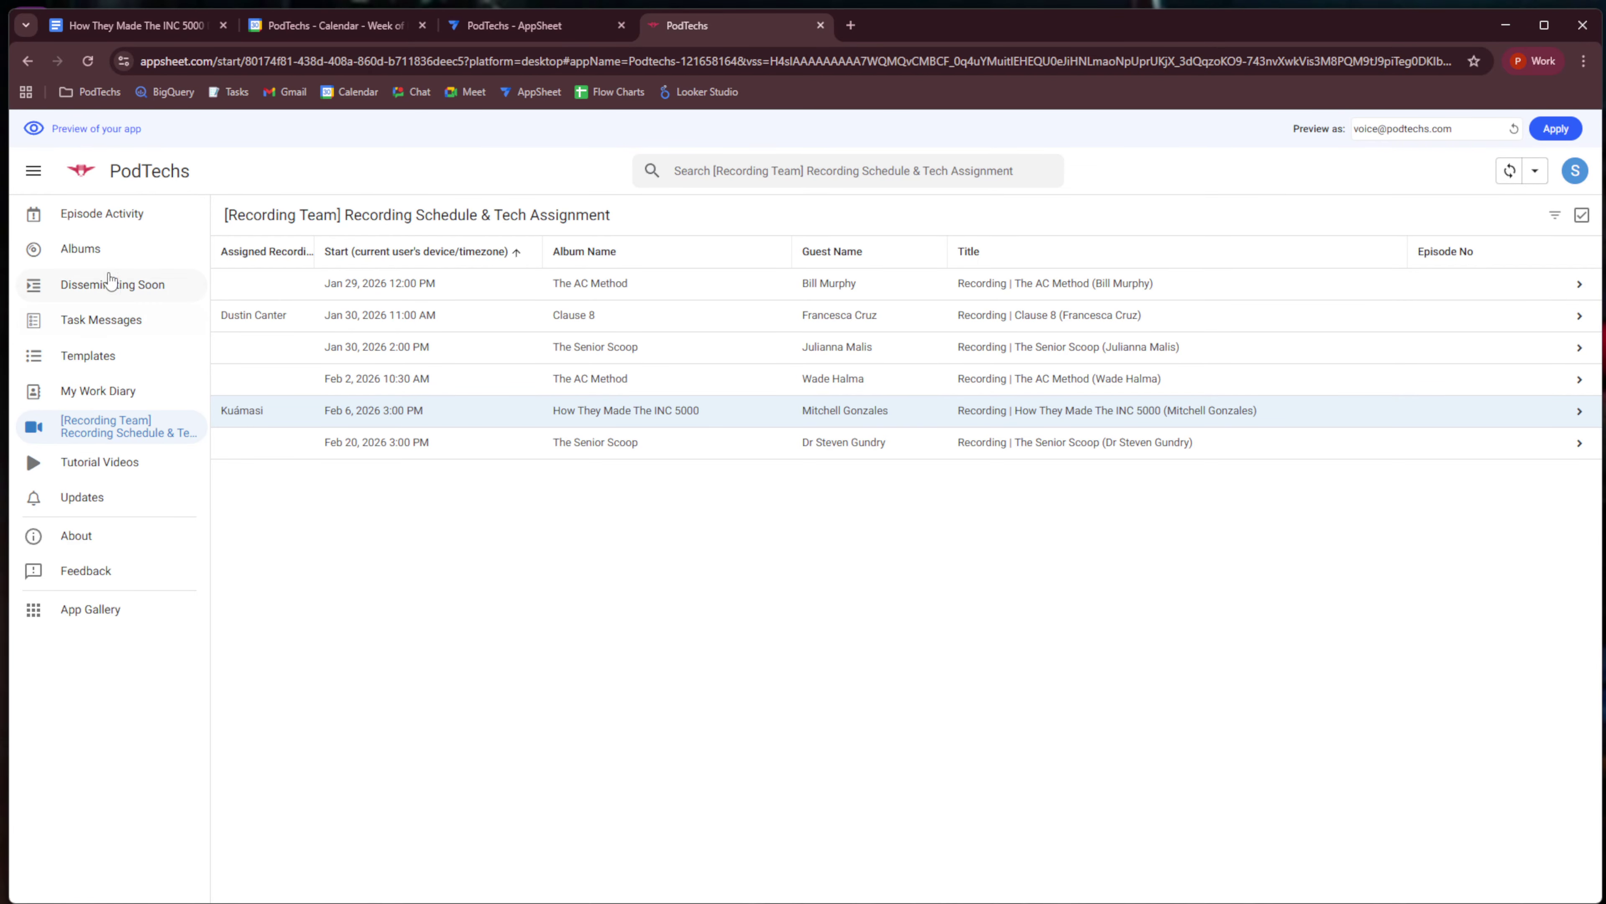
# Filter the albums by the assigned executive and reopen episode 3 of How They Made The INC 5000.
pyautogui.click(101, 250)
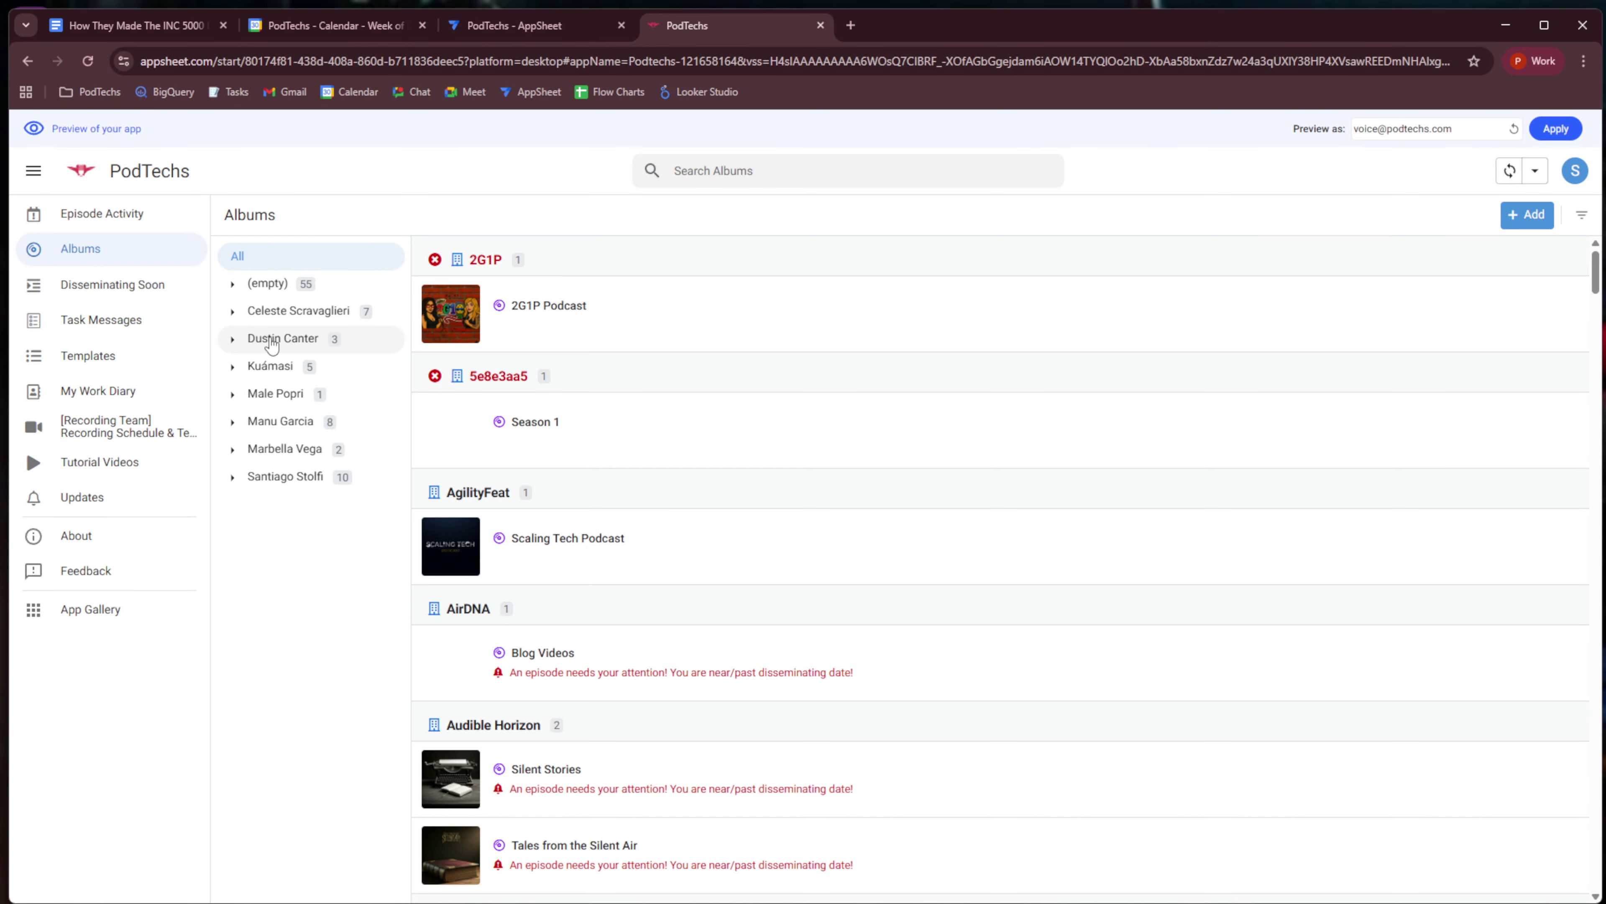
pyautogui.click(272, 342)
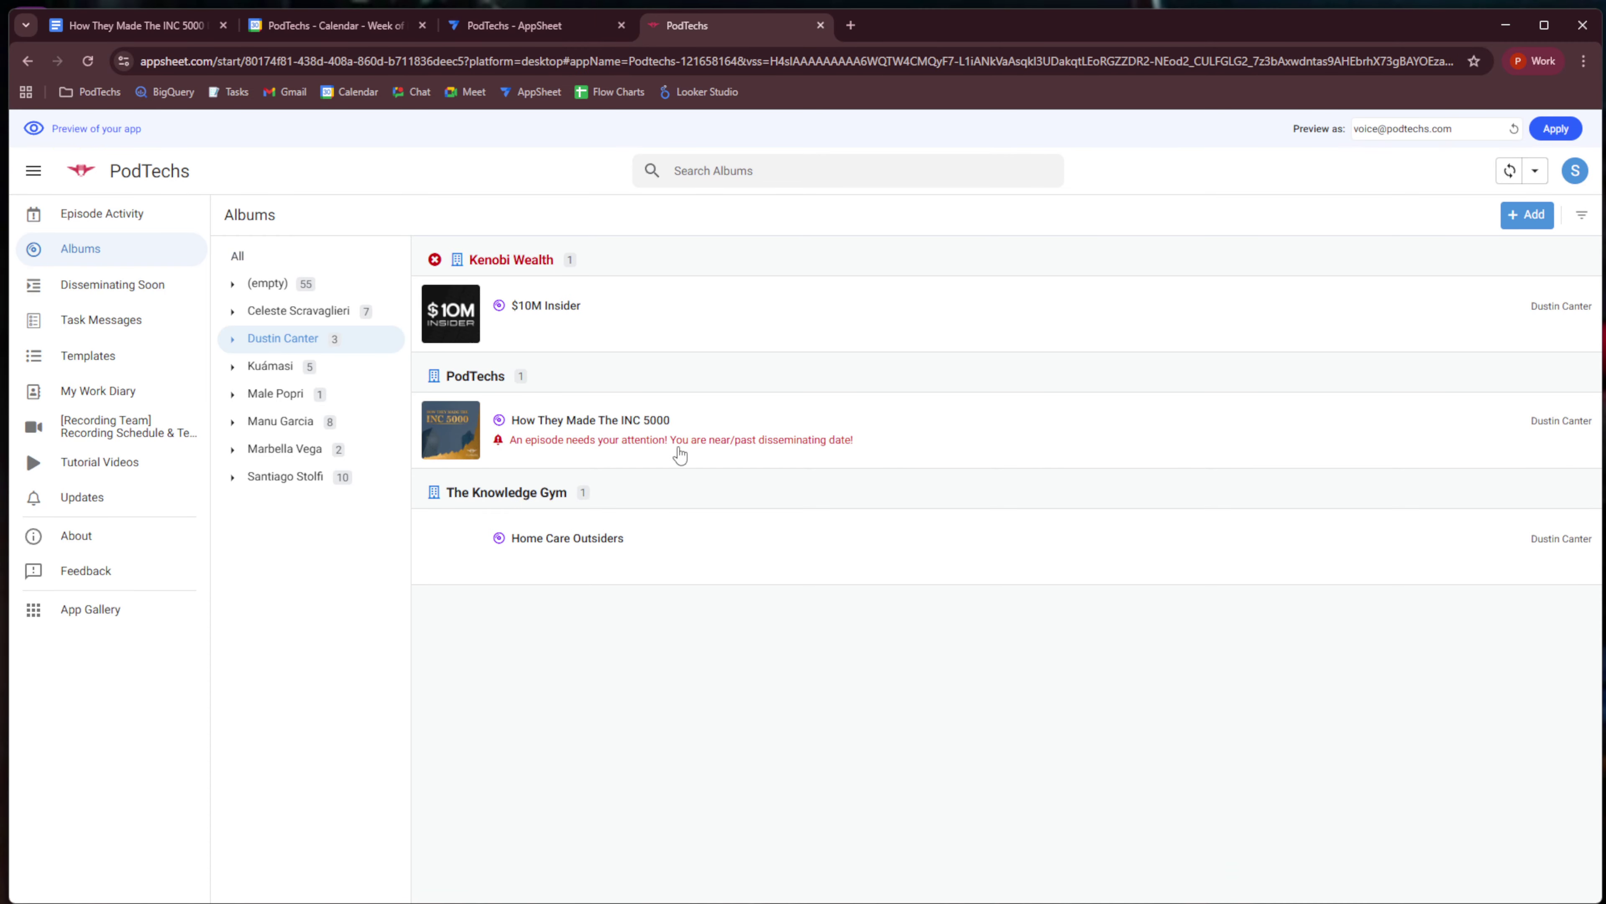
pyautogui.click(887, 437)
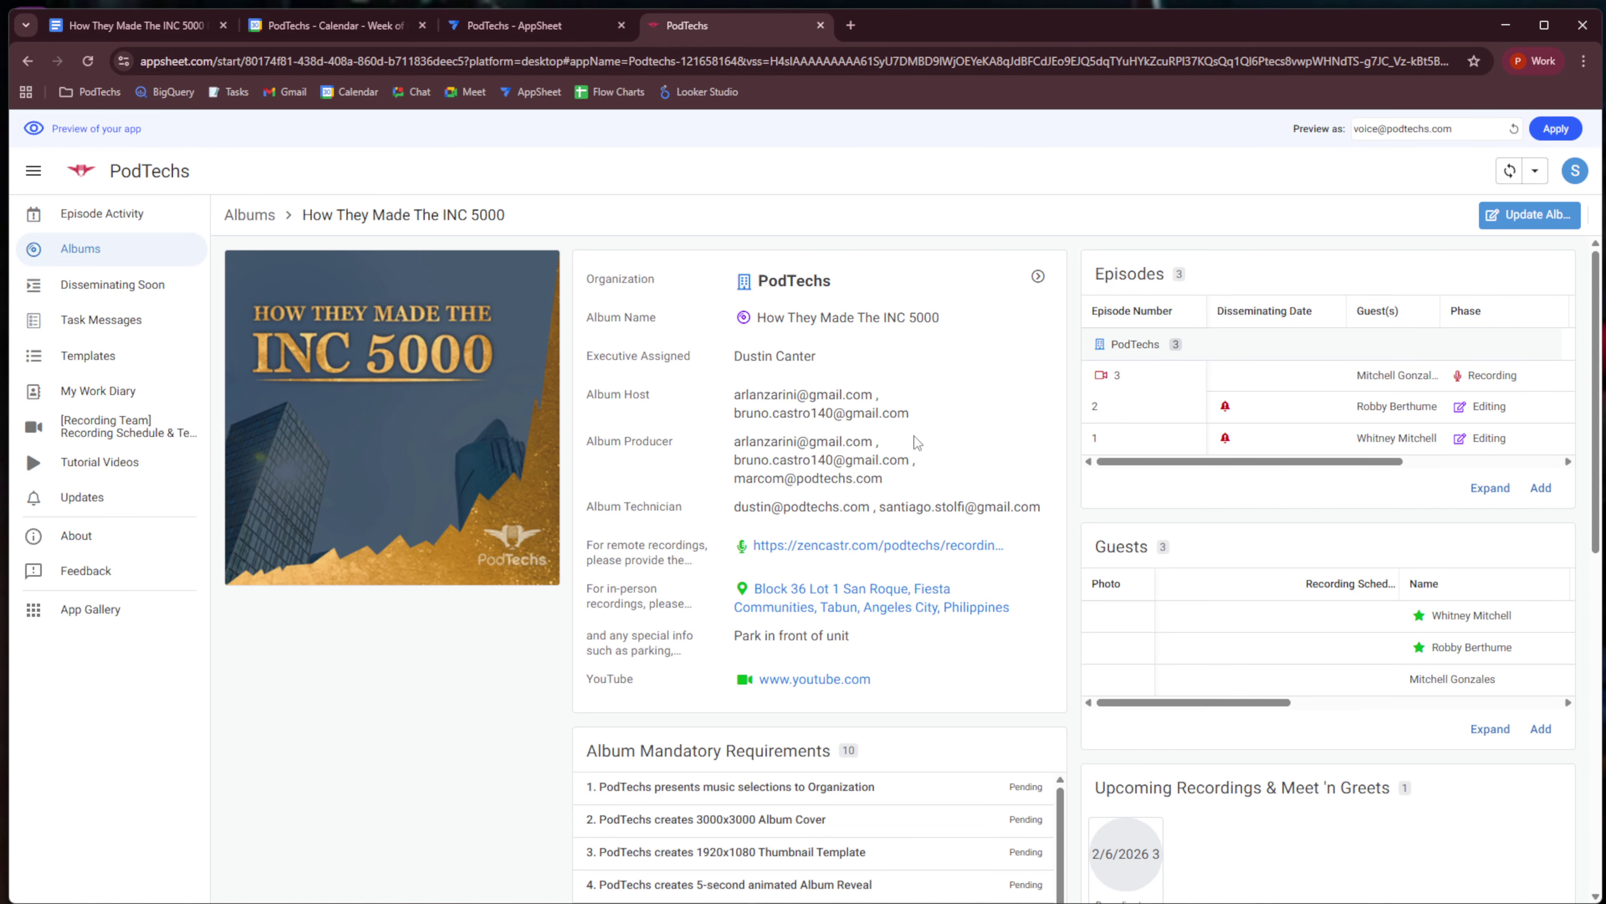
pyautogui.click(1169, 383)
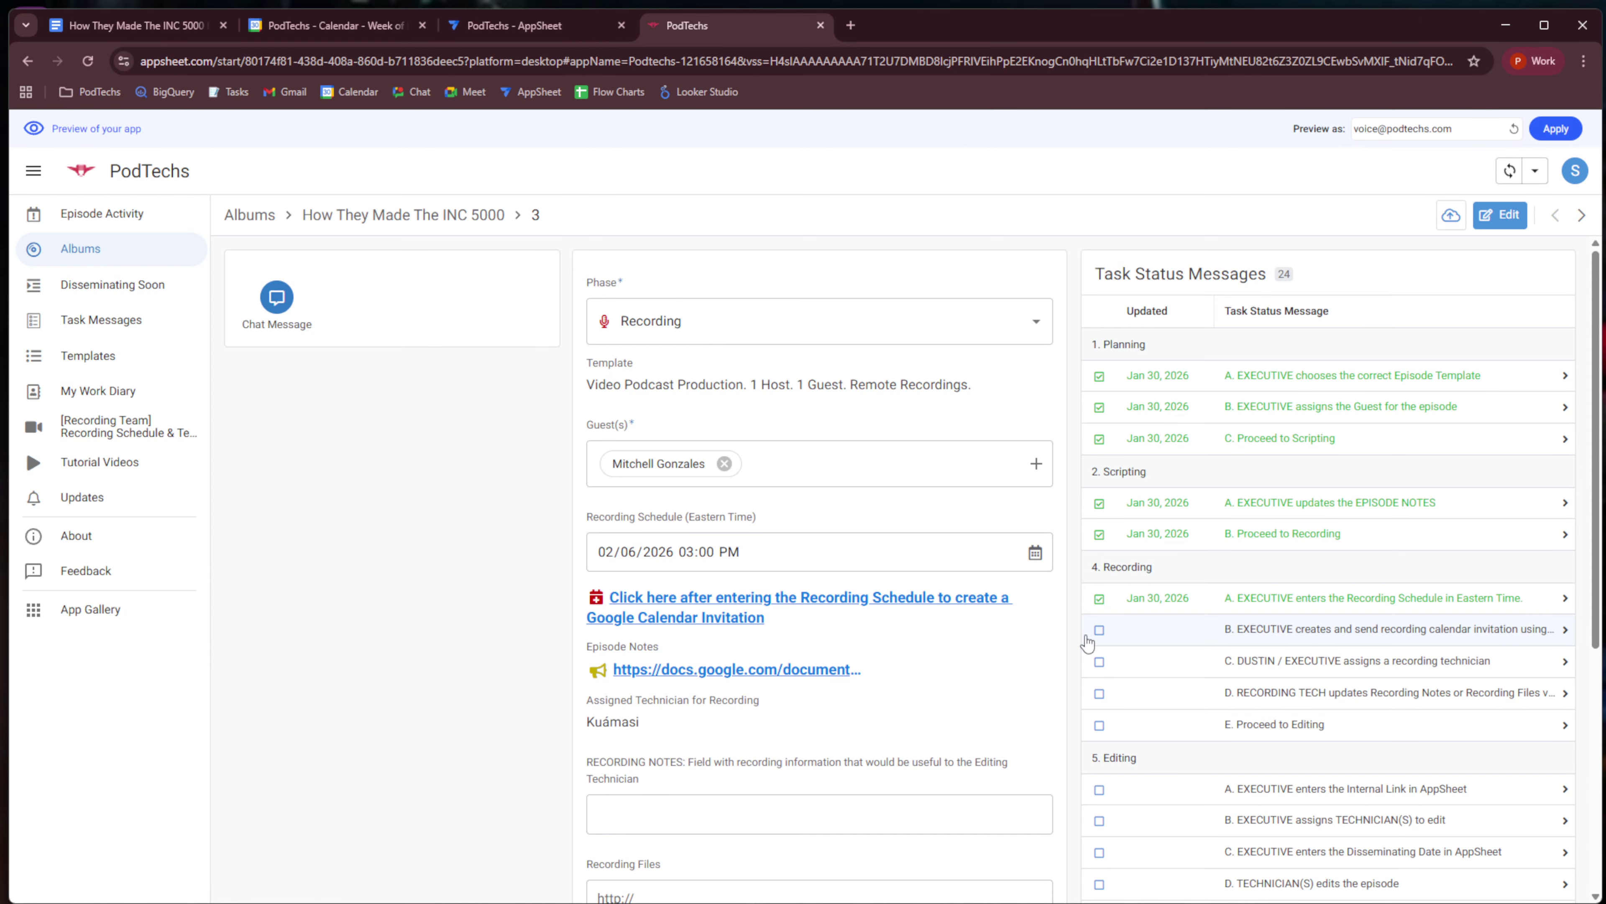
# Mark Recording tasks B and C as done and view the details of Recording task D.
pyautogui.click(1100, 630)
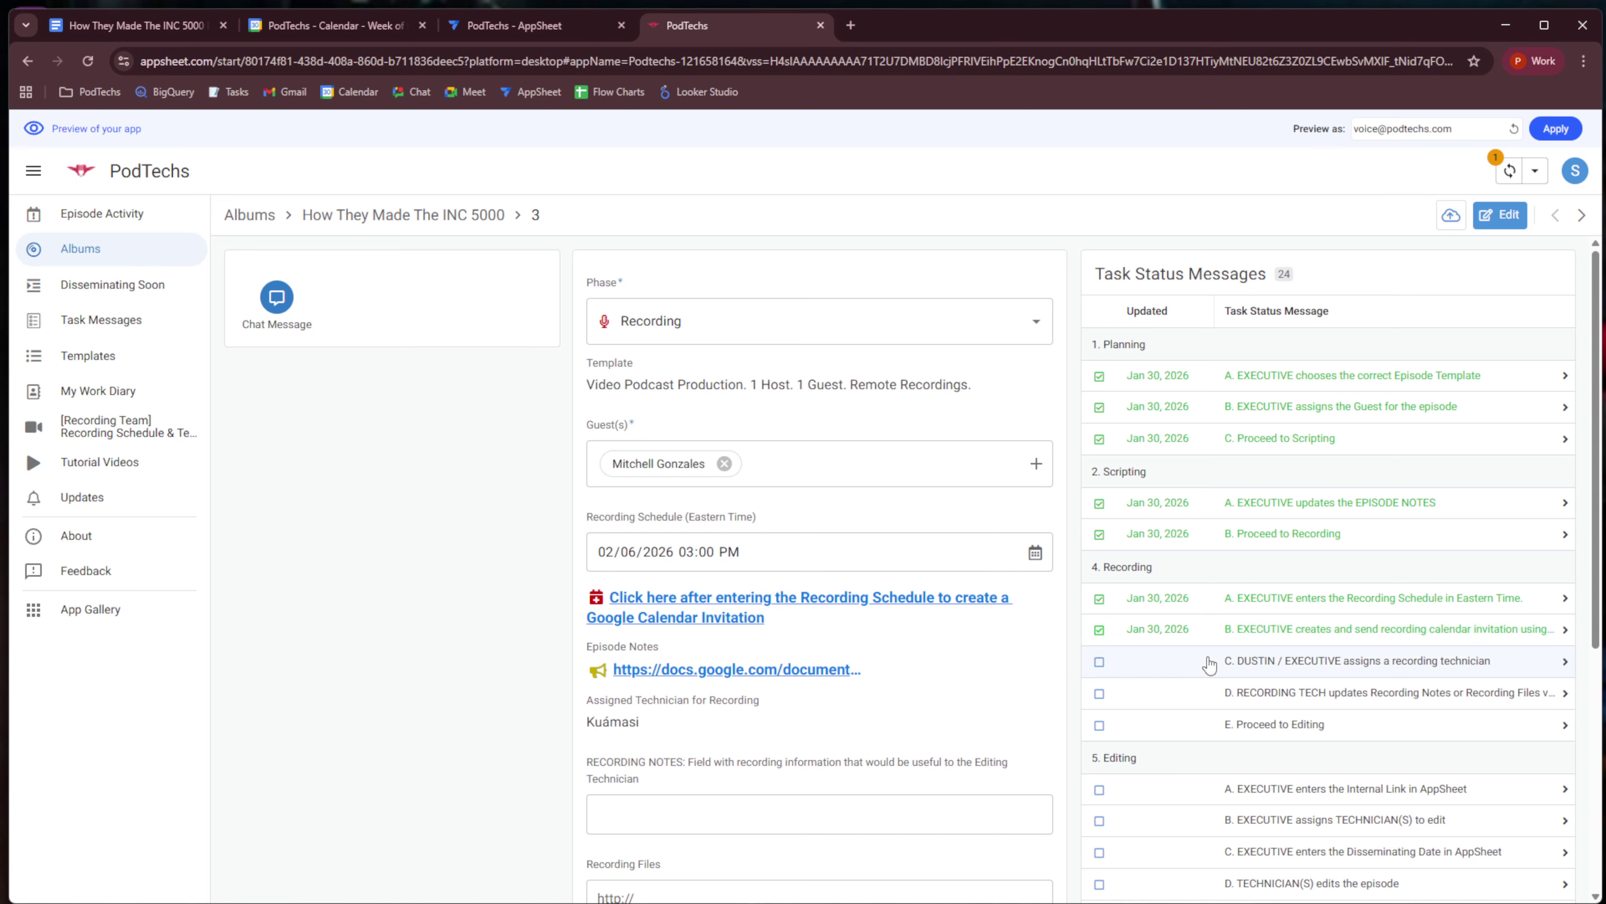
pyautogui.click(1098, 664)
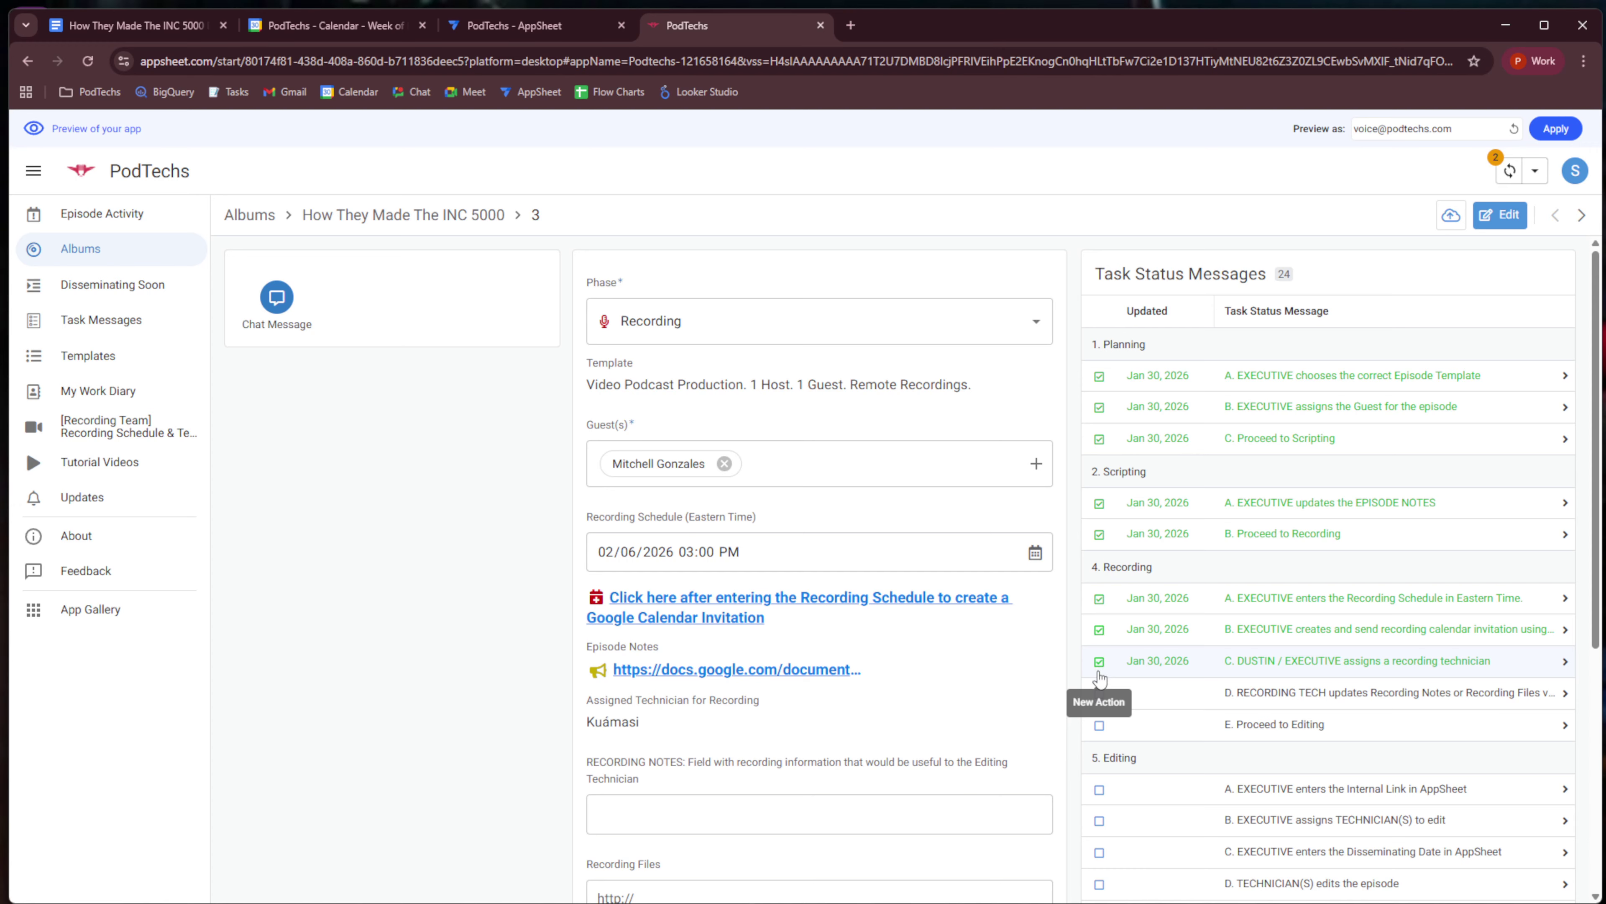
pyautogui.click(1159, 697)
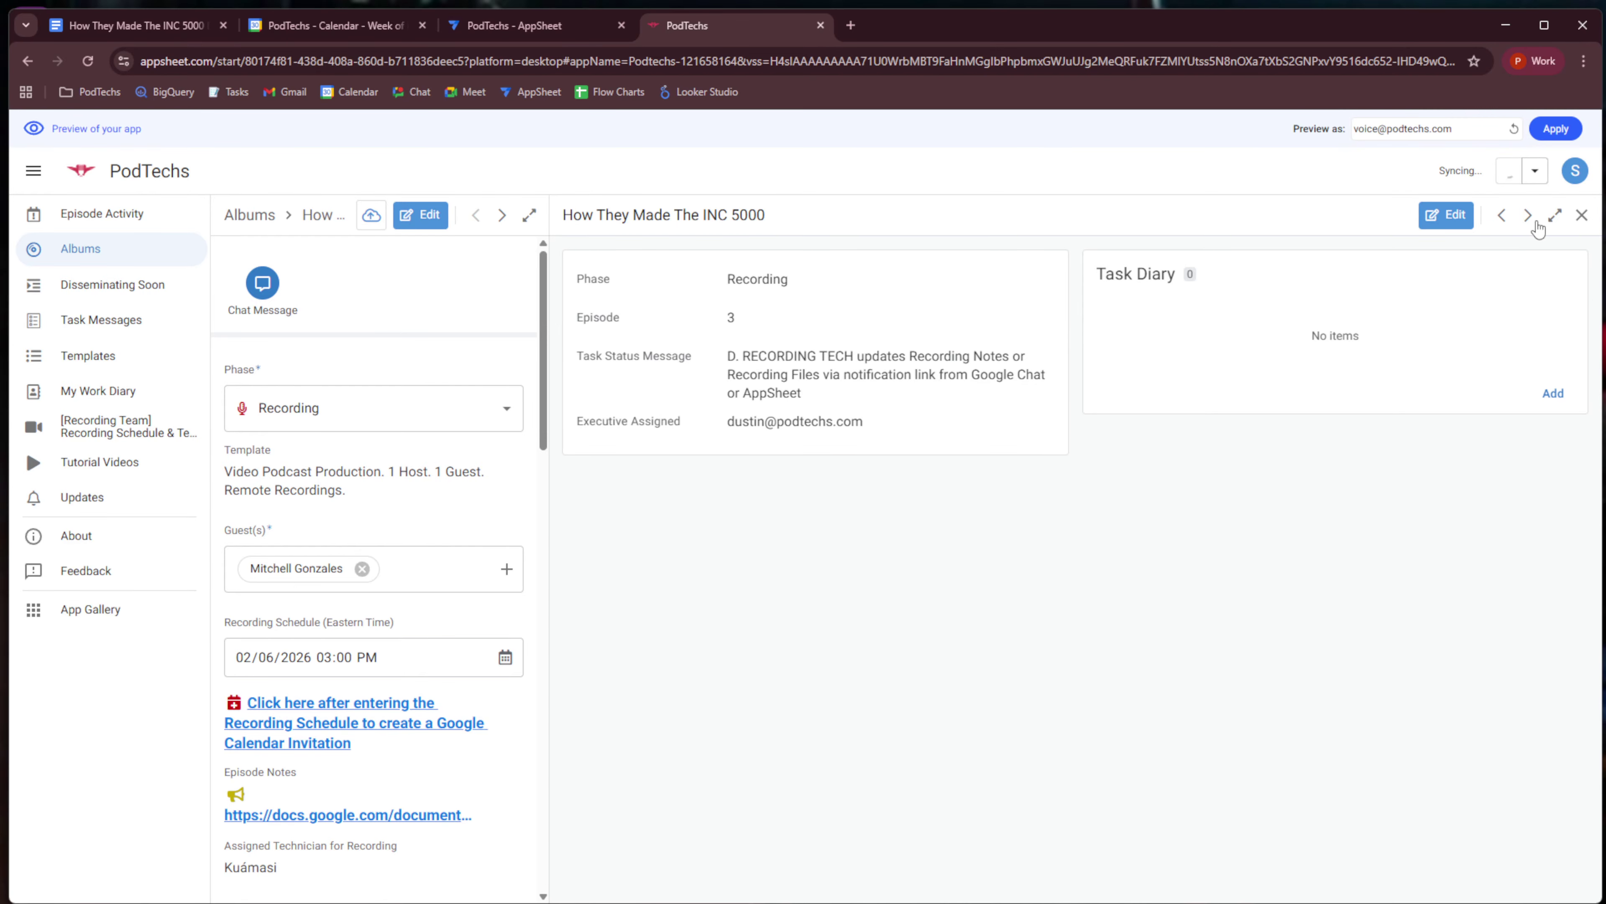
pyautogui.click(1582, 215)
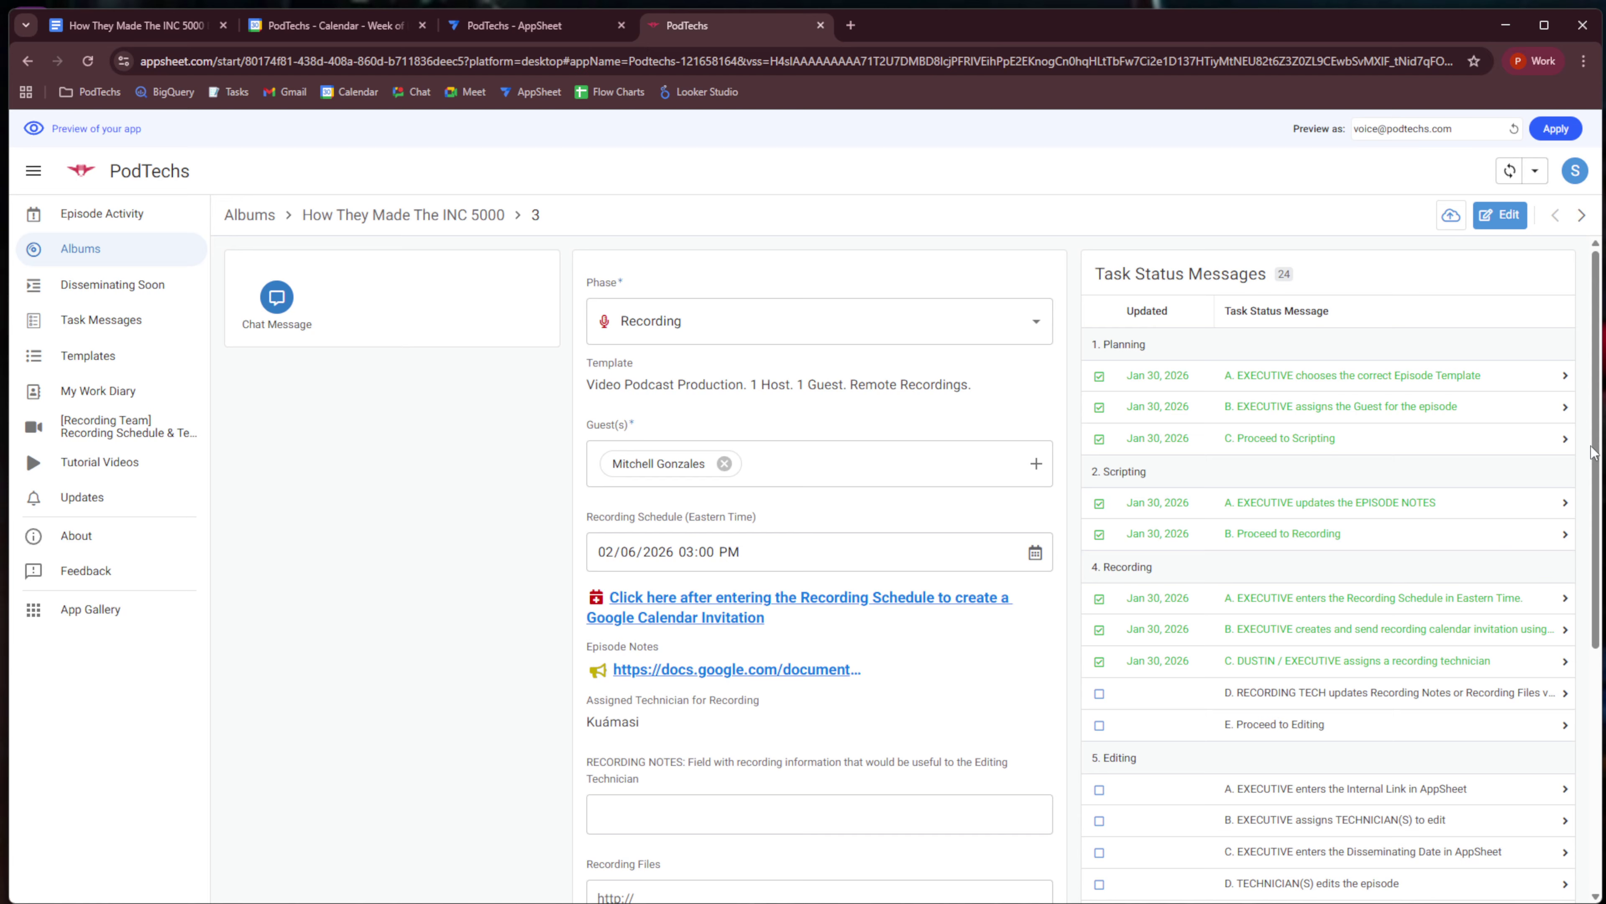
# Enter "I have the option tto put any multi line notes here." as the episode's Recording Notes.
pyautogui.moveTo(1598, 443); pyautogui.dragTo(1591, 596)
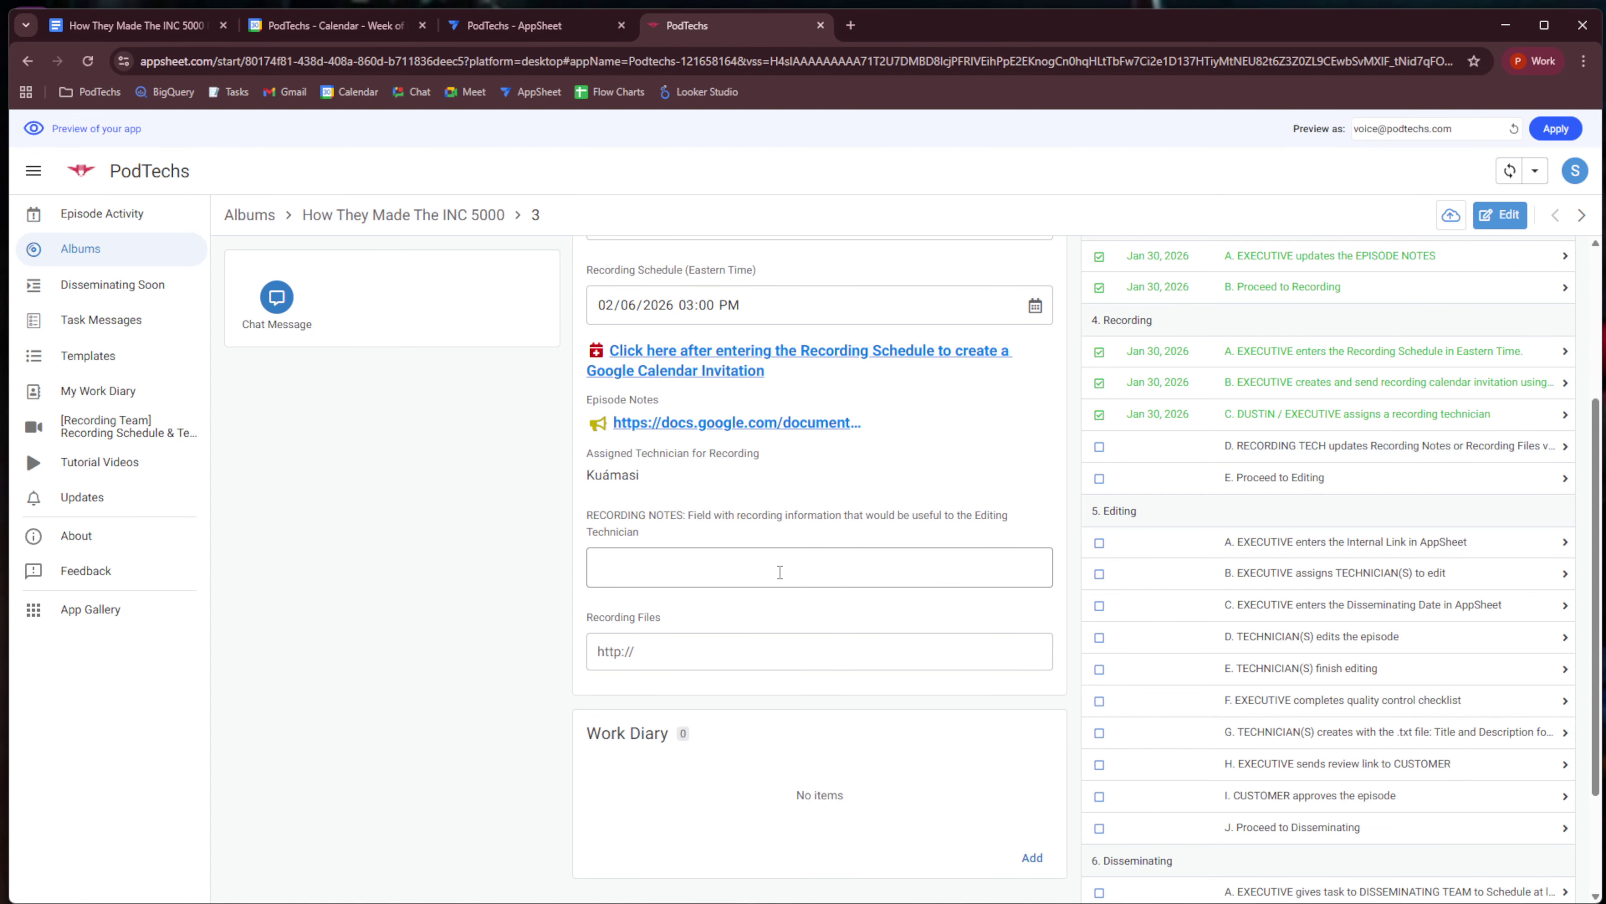
pyautogui.click(639, 561)
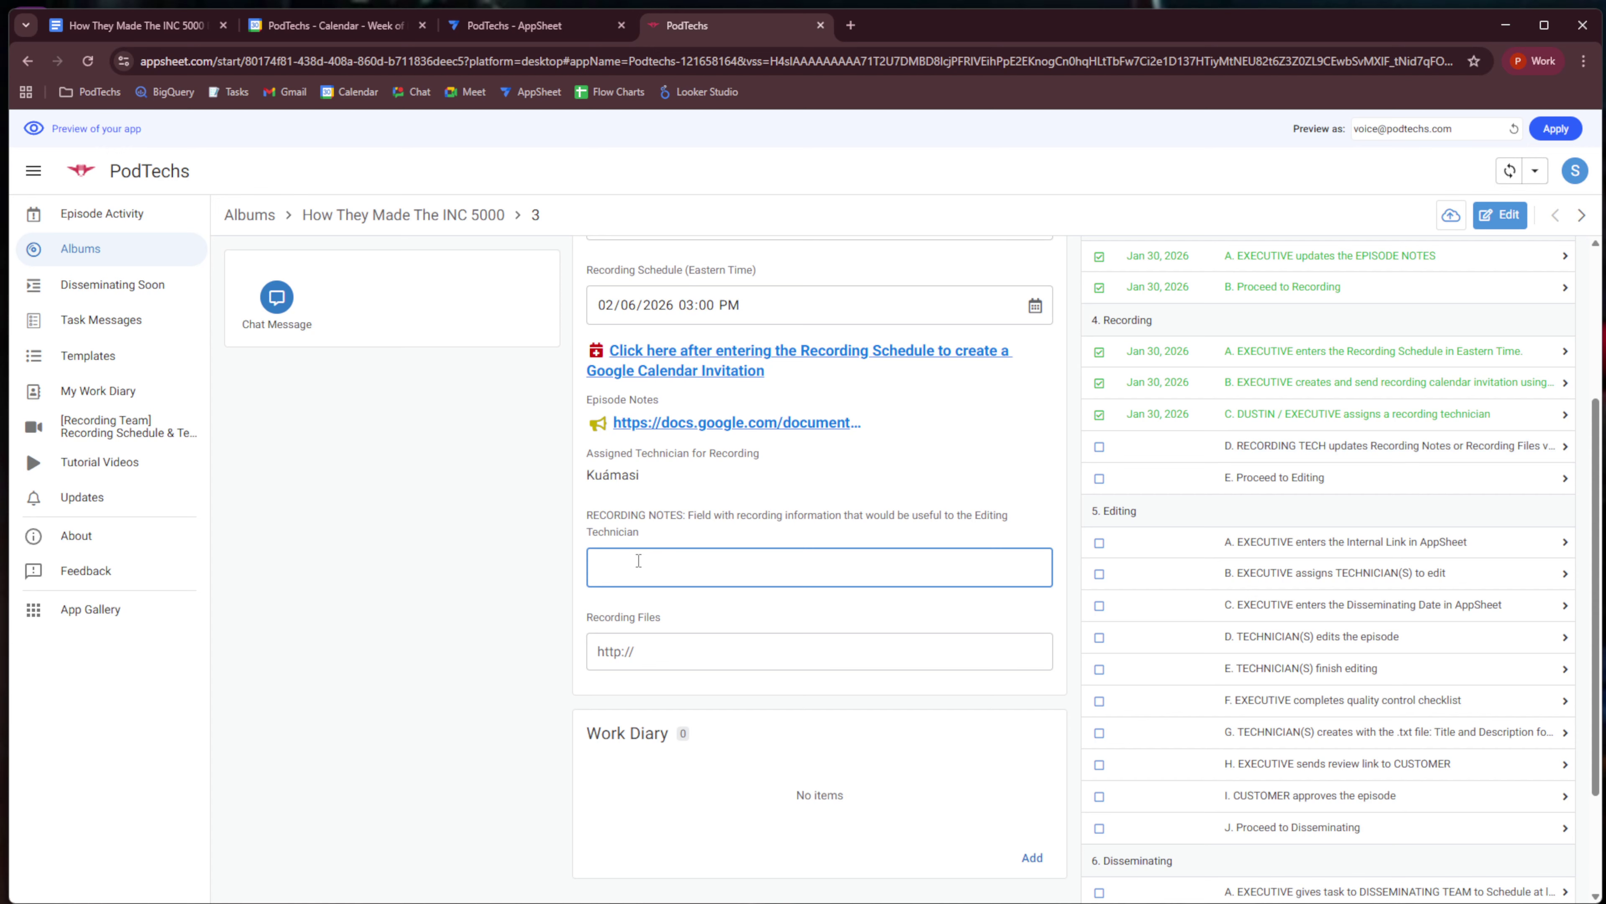
pyautogui.write('I ca')
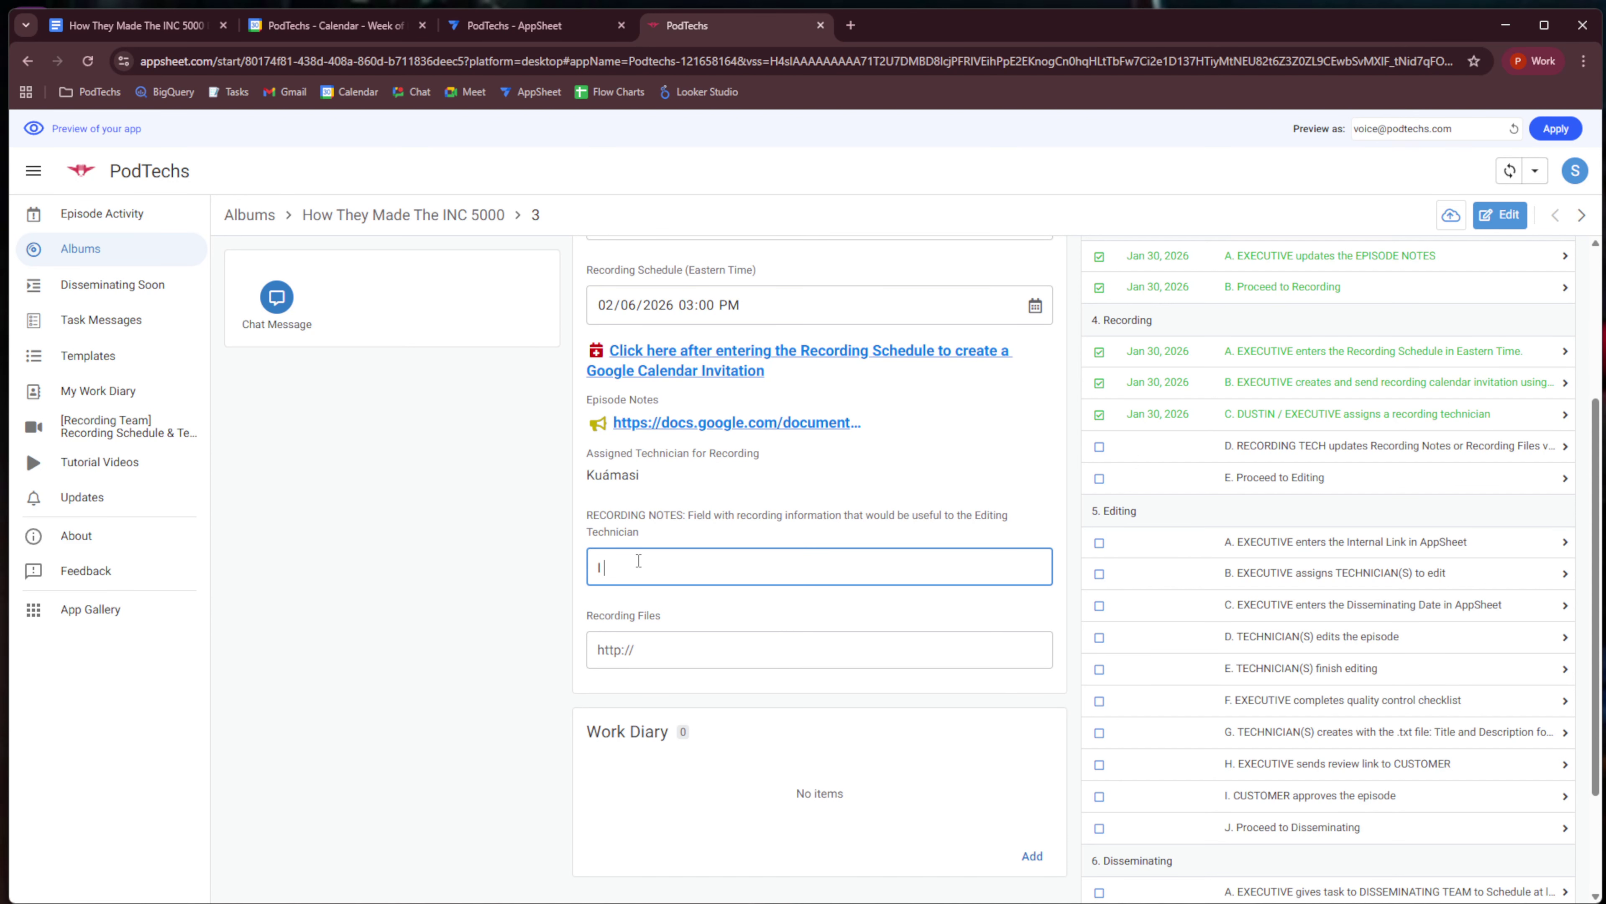
pyautogui.press('BackSpace')
pyautogui.press('BackSpace')
pyautogui.write('have the option tto put any multi line notes here.')
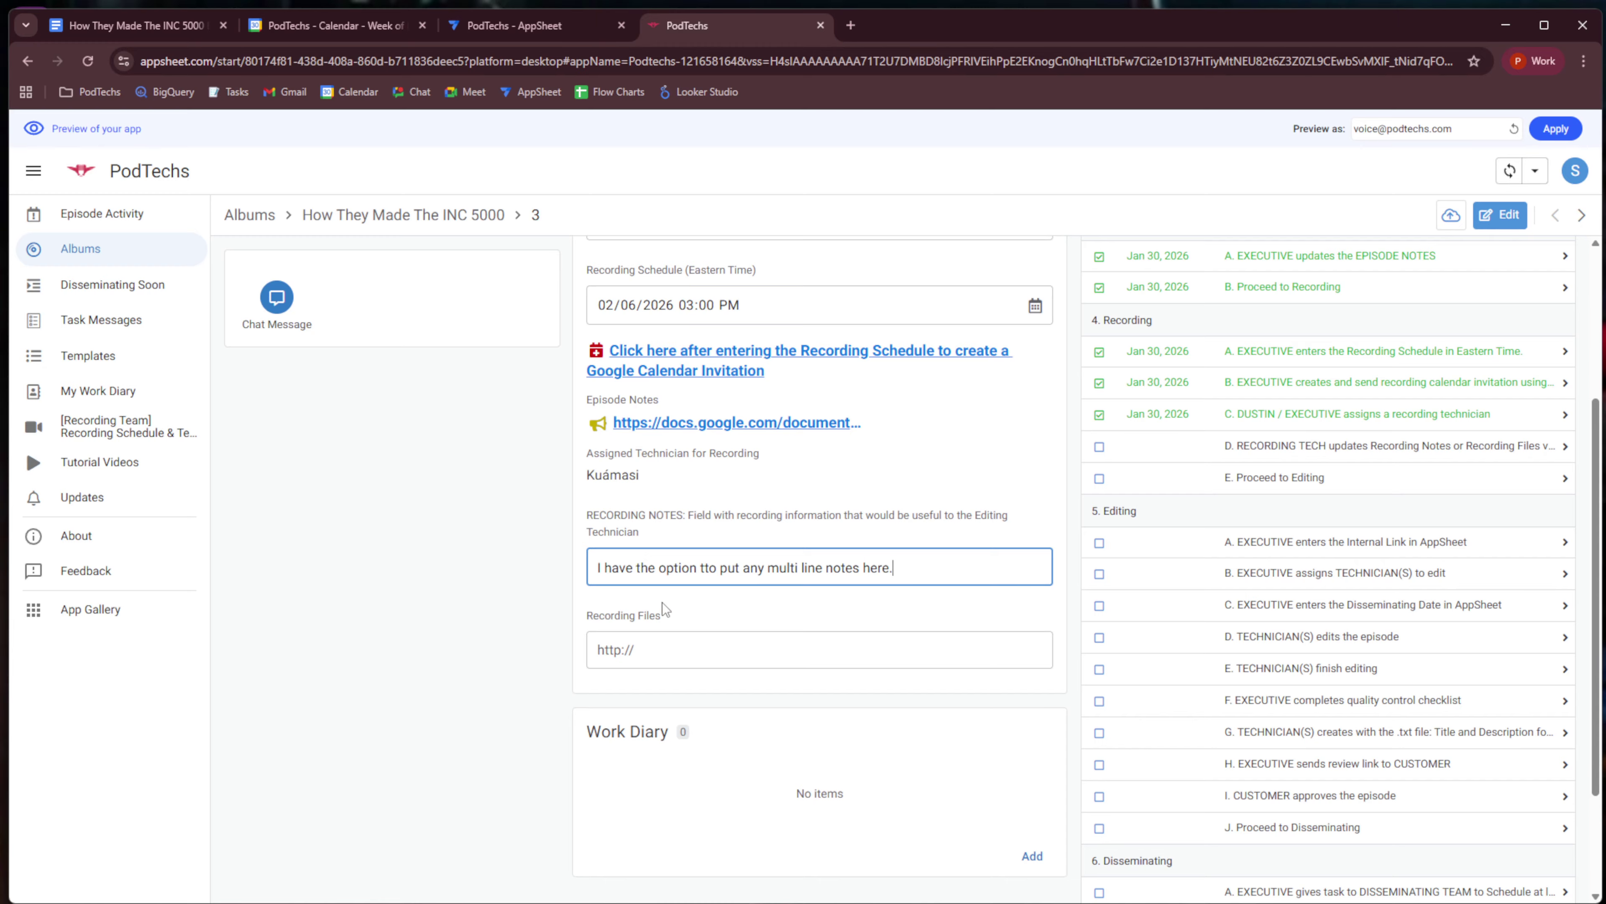
pyautogui.click(666, 651)
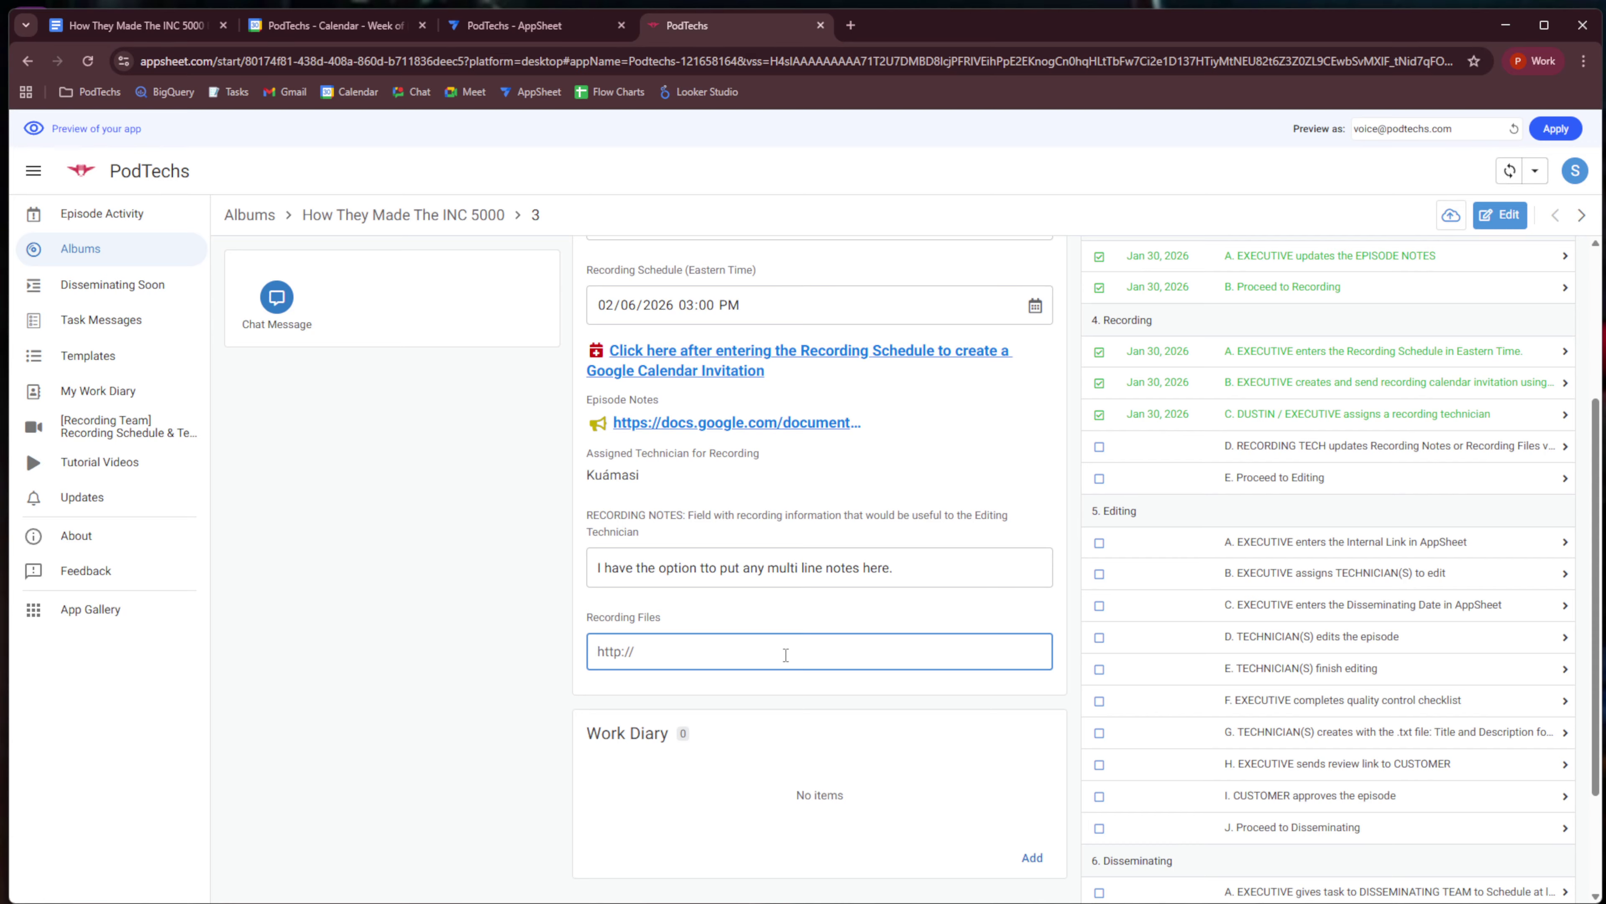
pyautogui.write('https://www.riversaidefiles.com')
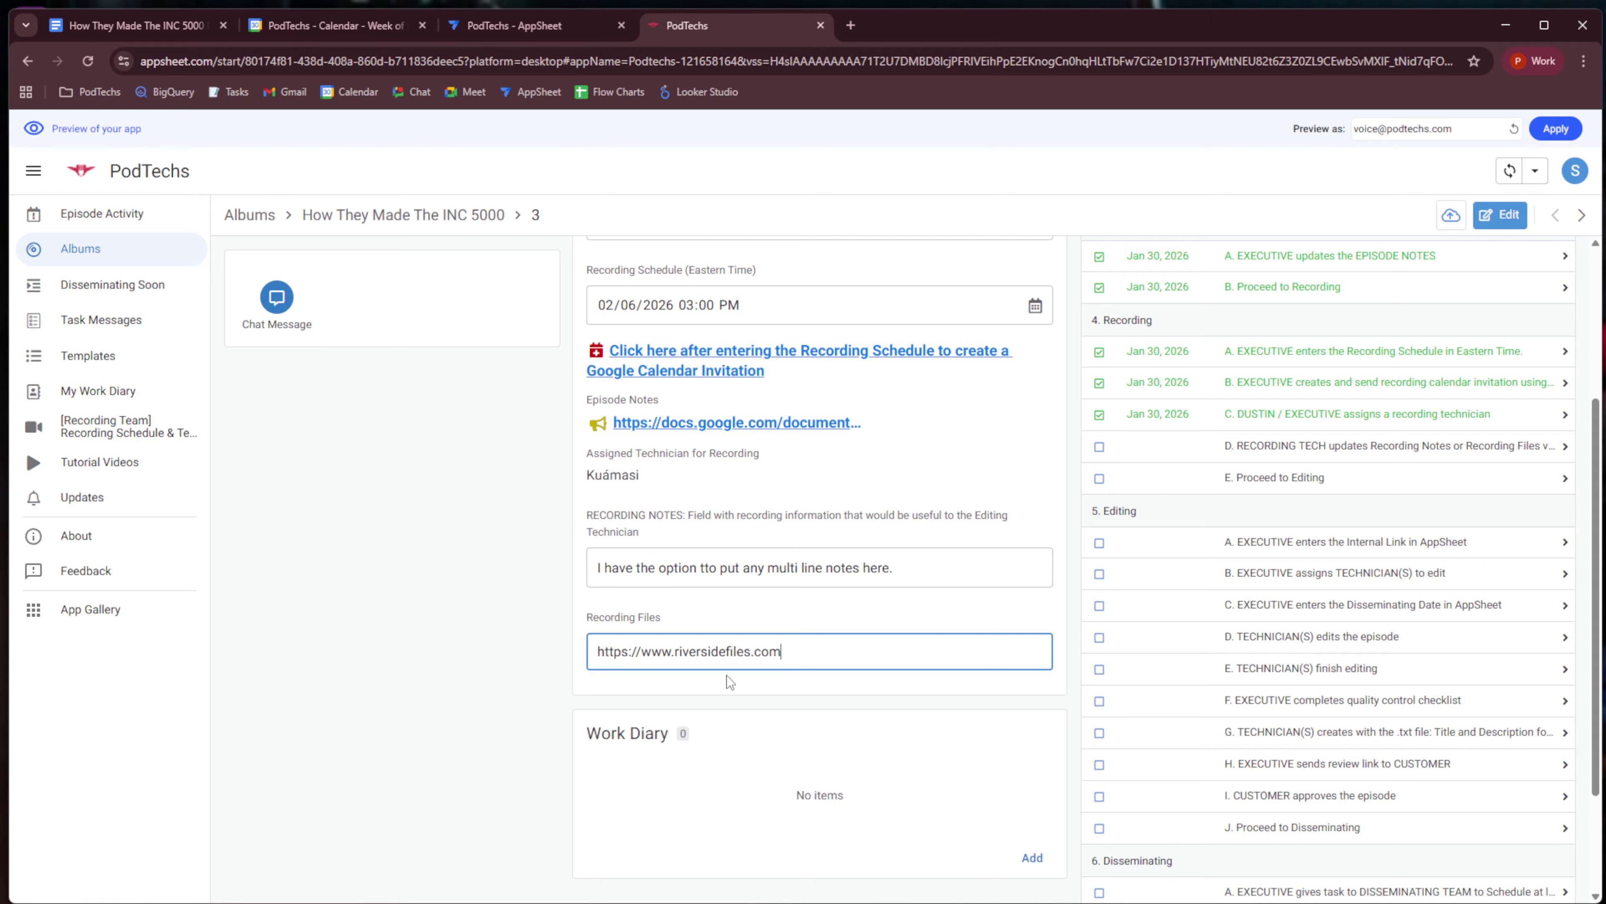
pyautogui.write('any')
pyautogui.press('Right')
pyautogui.press('End')
pyautogui.click(537, 671)
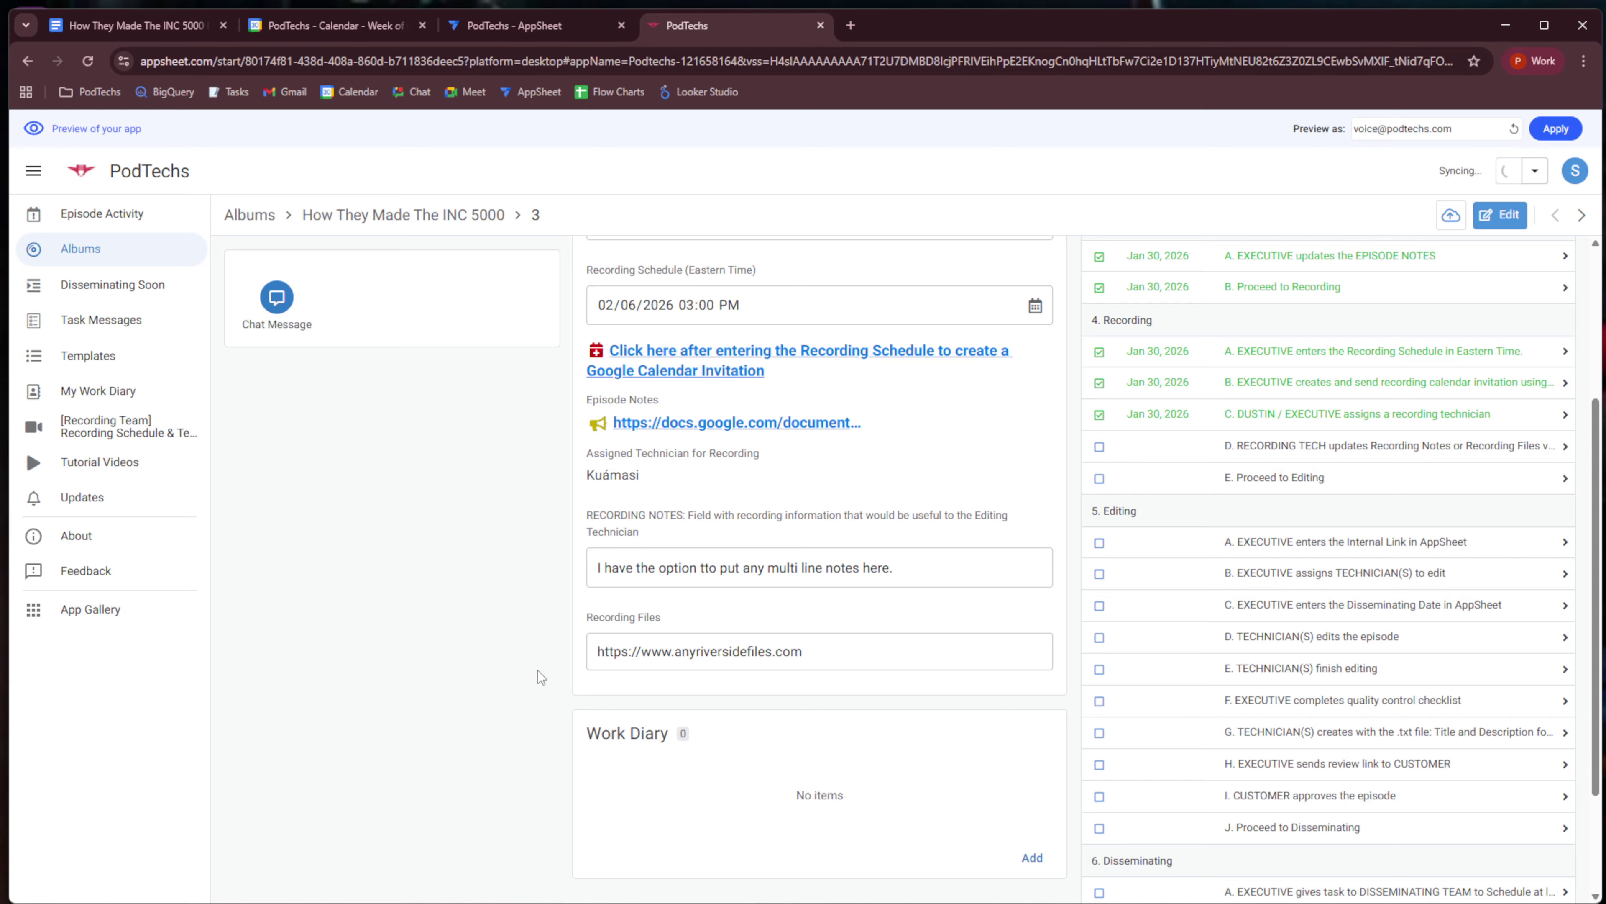
# Mark Recording tasks D and E as done and look over the Editing and Disseminating tasks.
pyautogui.click(1100, 450)
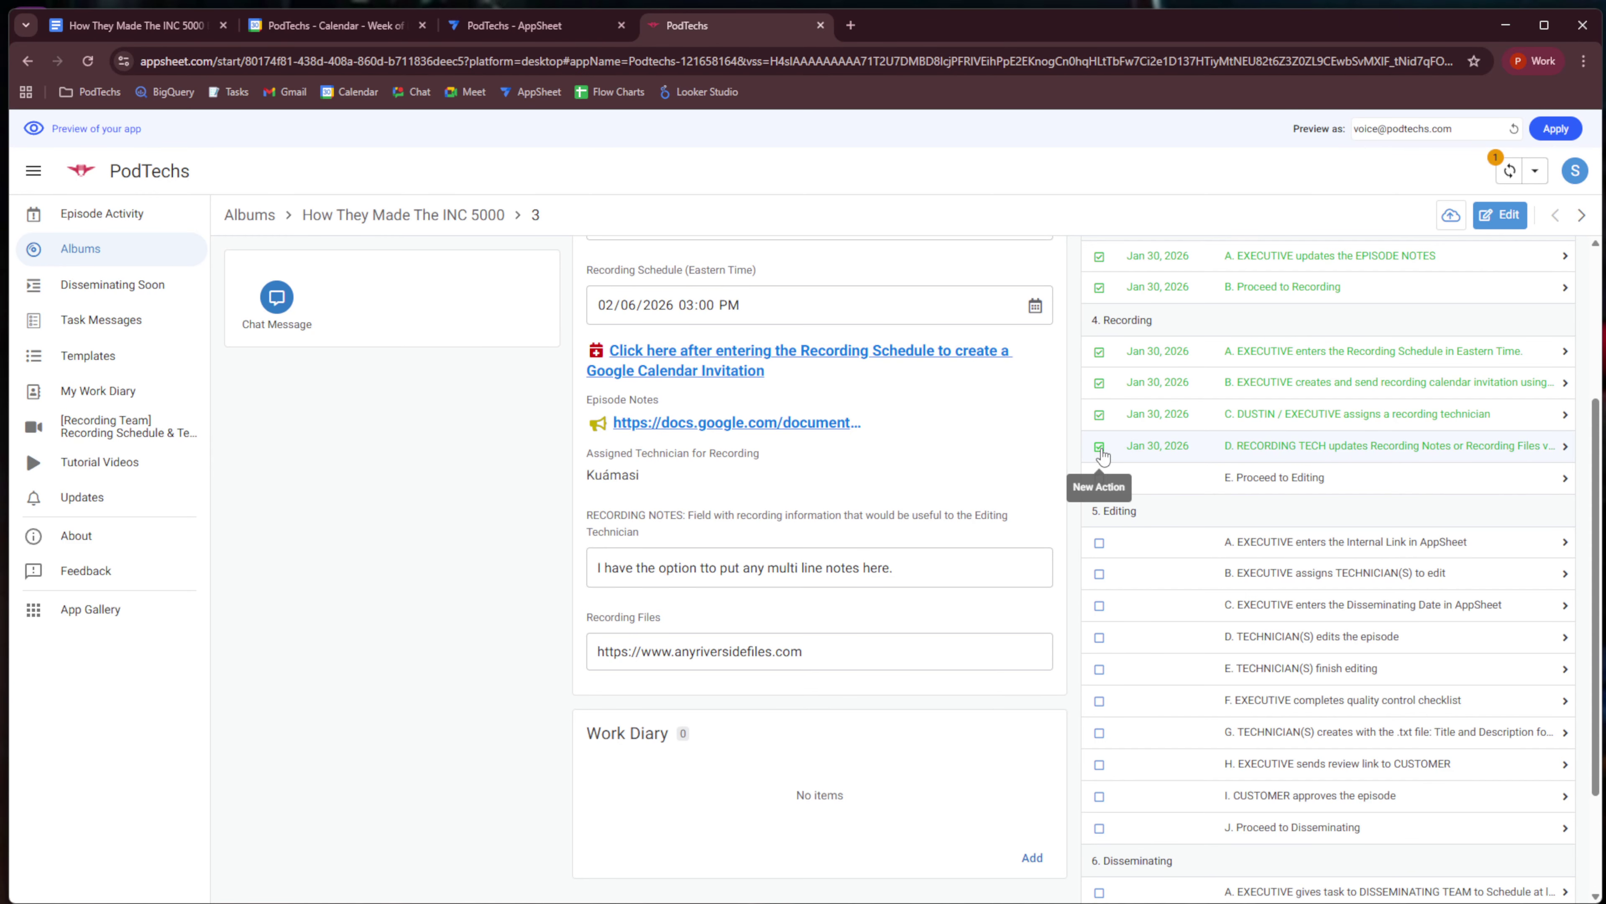
pyautogui.click(1099, 481)
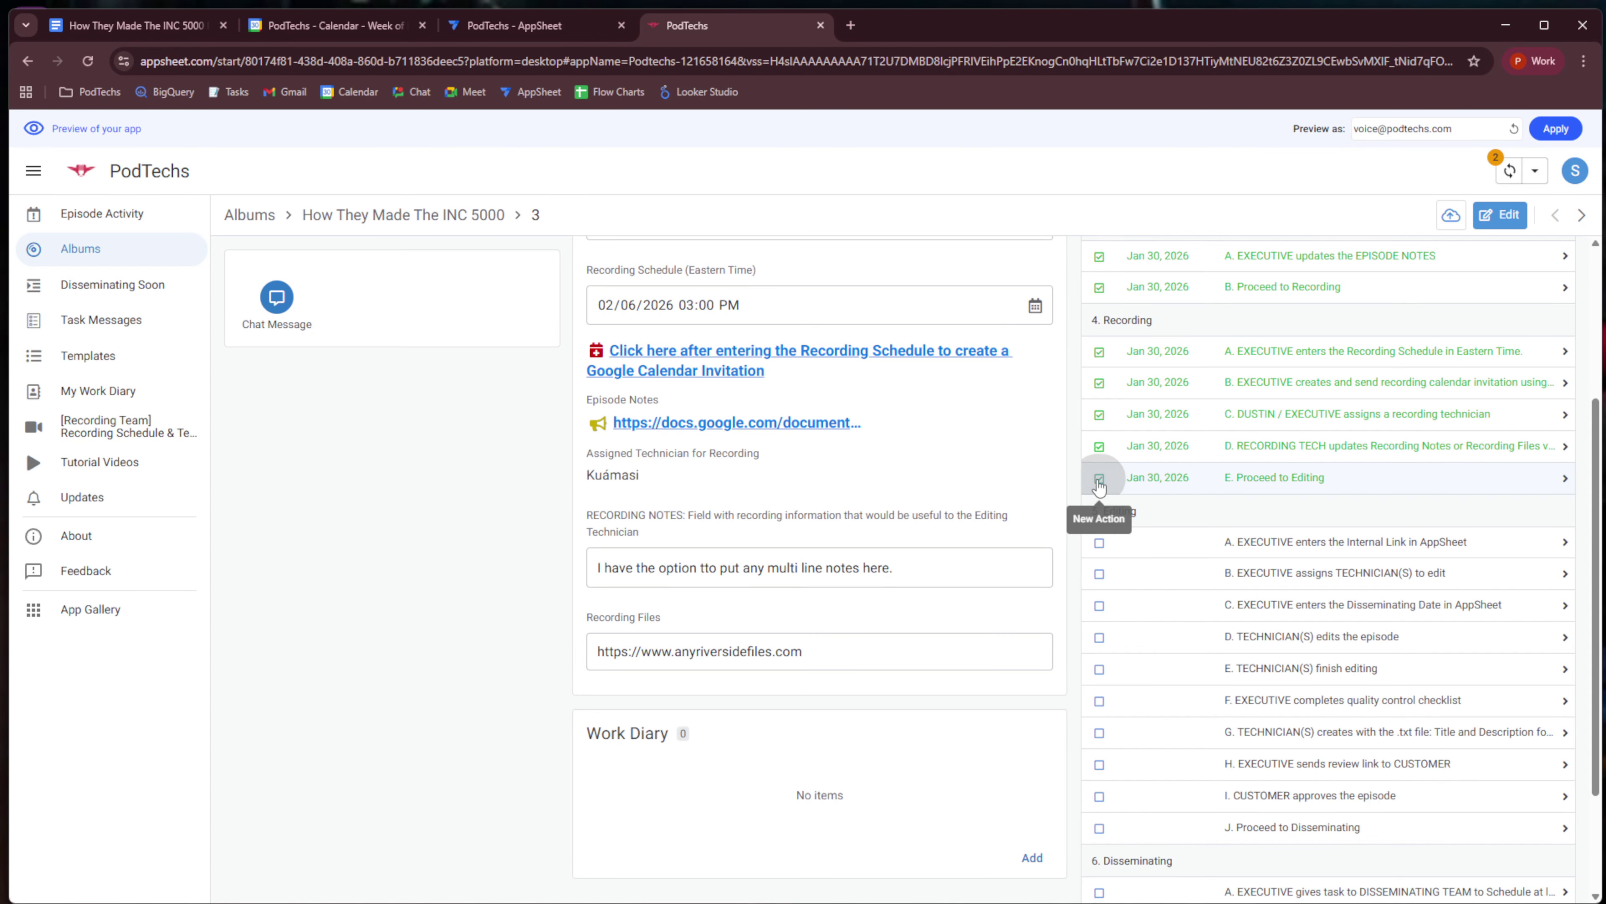
pyautogui.scroll(-3, 1072, 384)
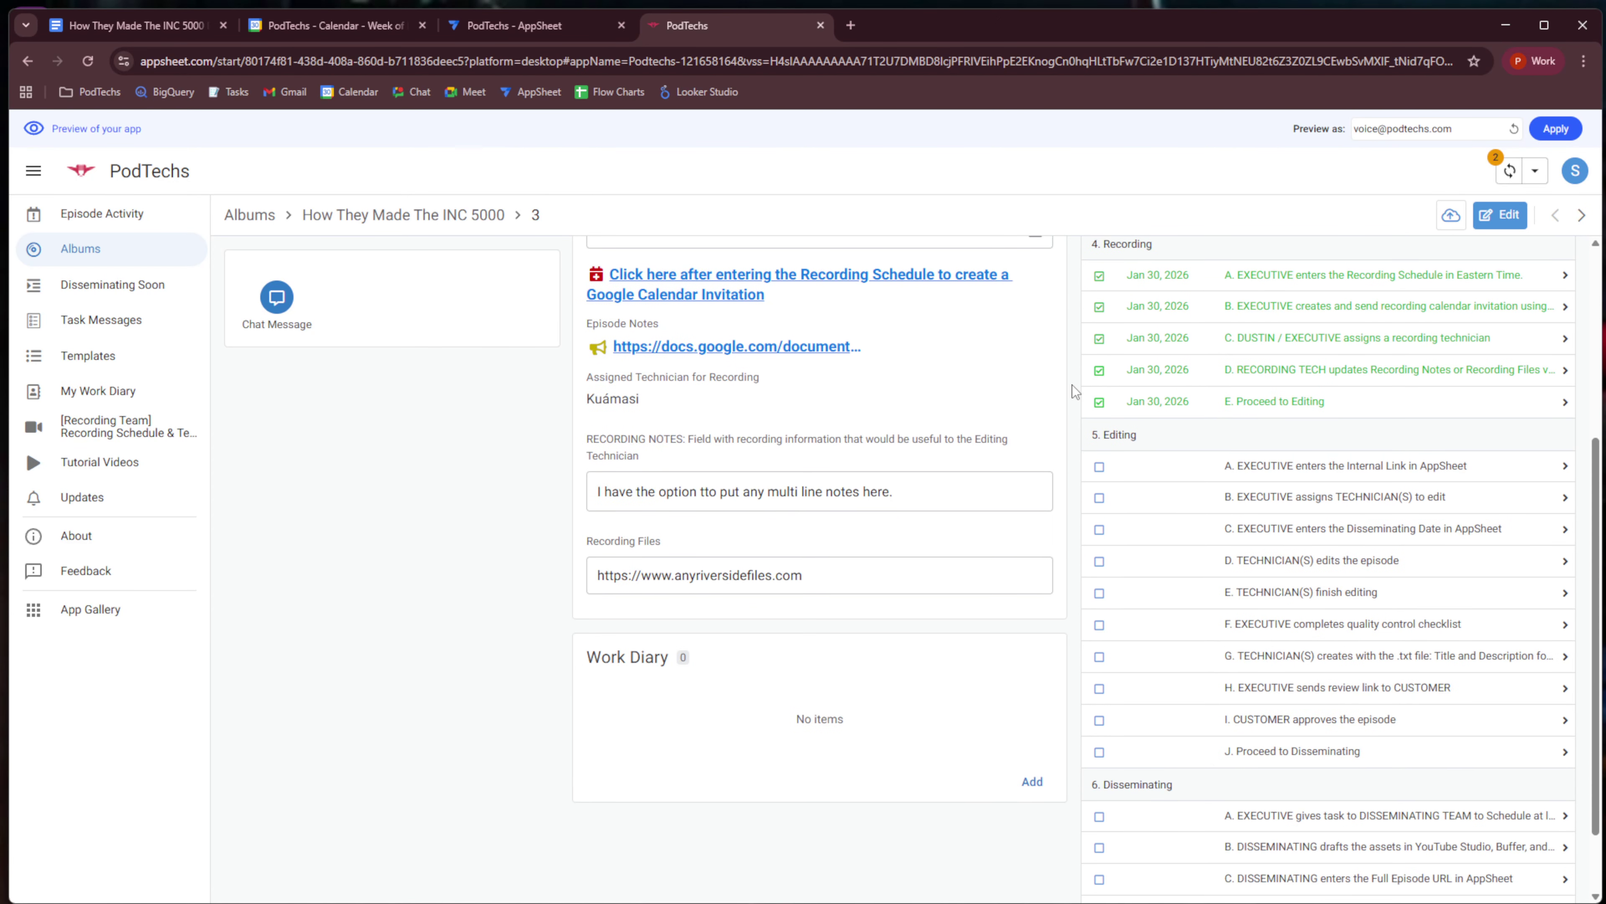
pyautogui.scroll(6, 1073, 386)
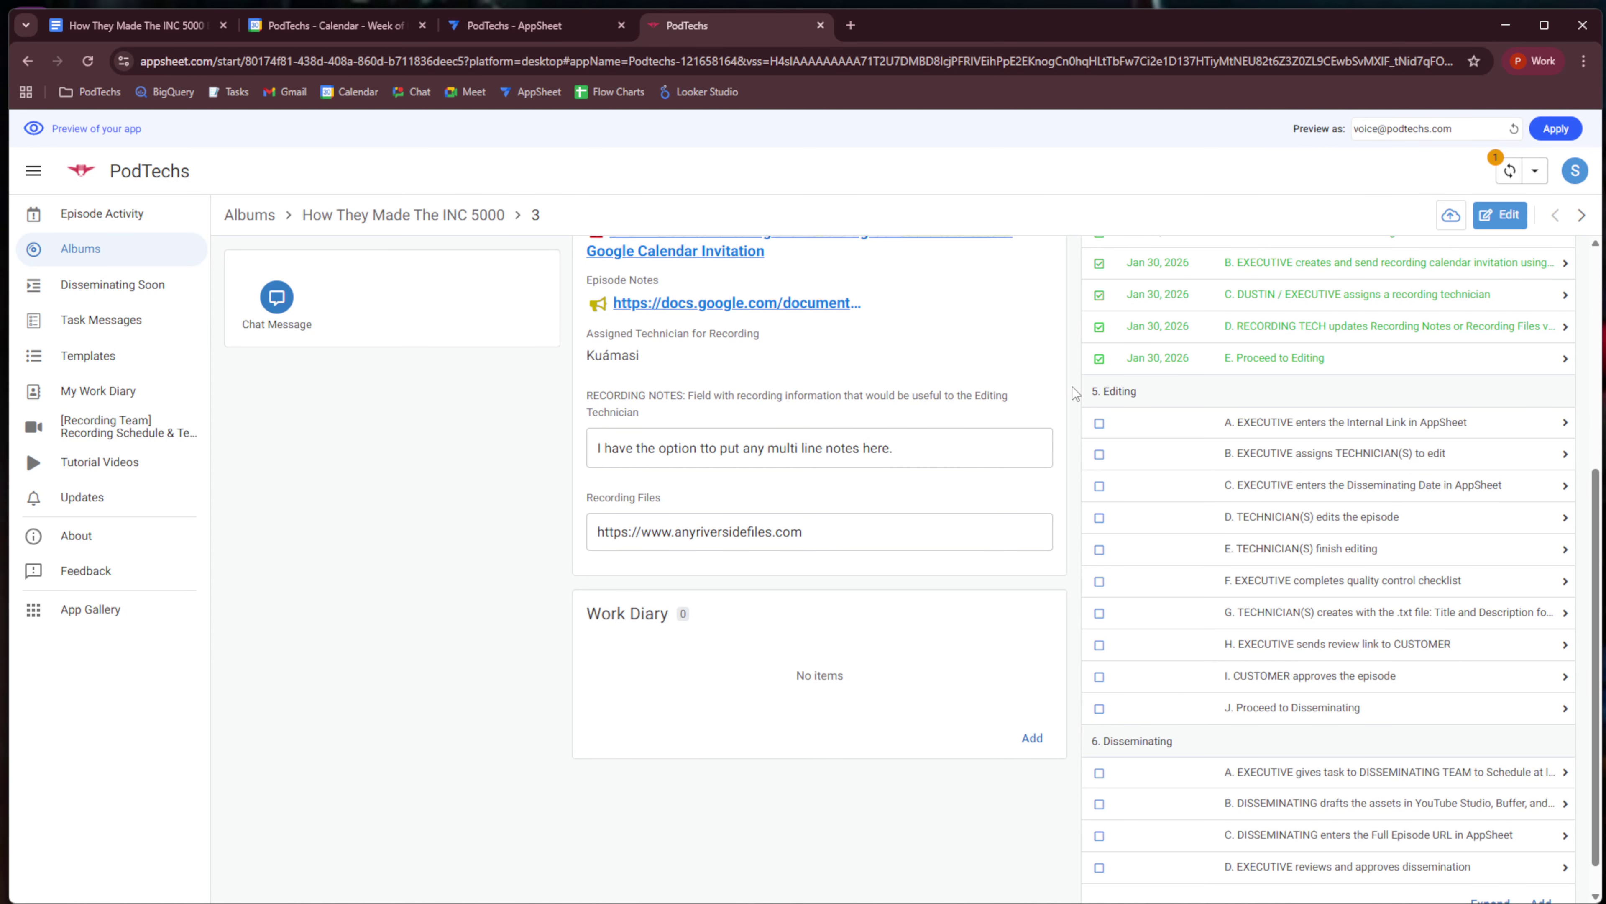
# Change the episode's phase from Recording to Editing.
pyautogui.click(1035, 324)
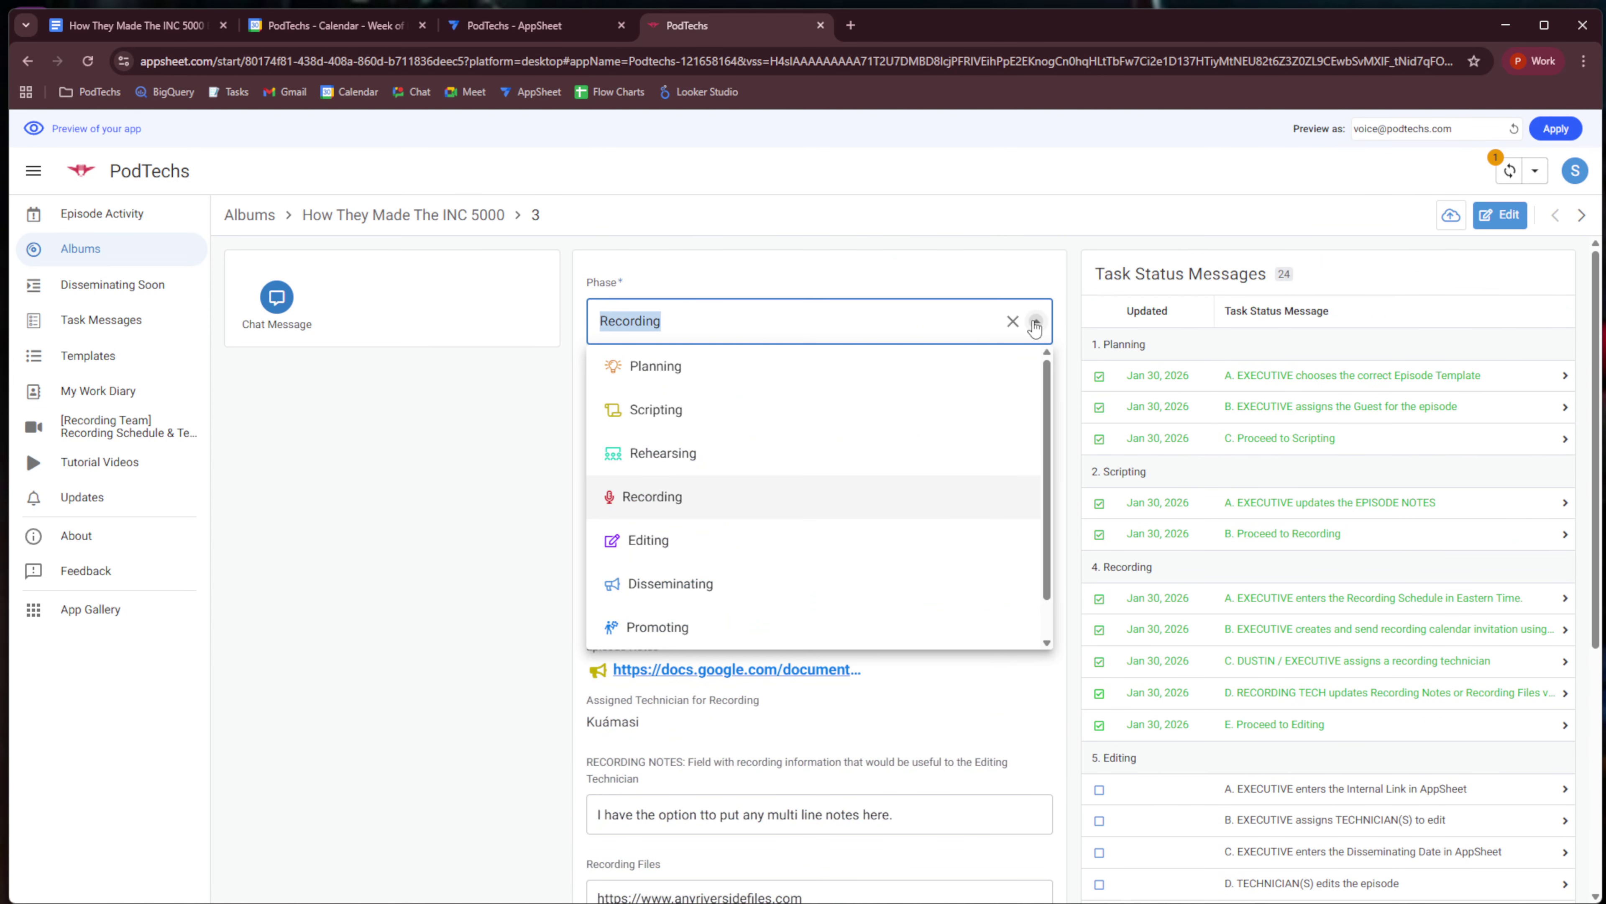
pyautogui.click(803, 538)
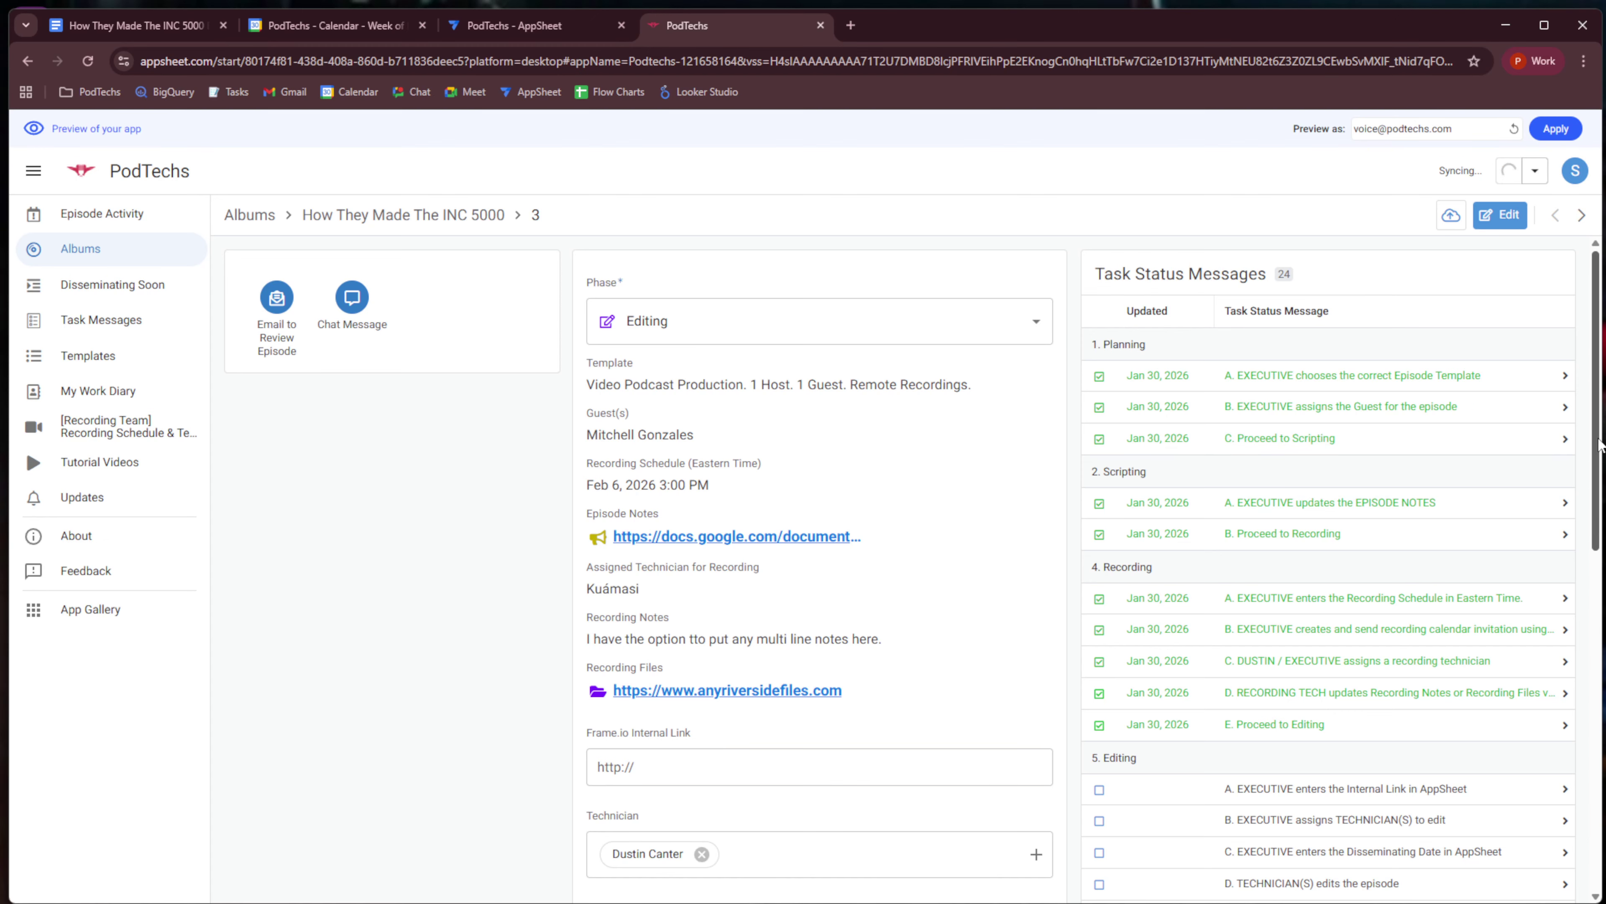
pyautogui.moveTo(1599, 446); pyautogui.dragTo(1598, 561)
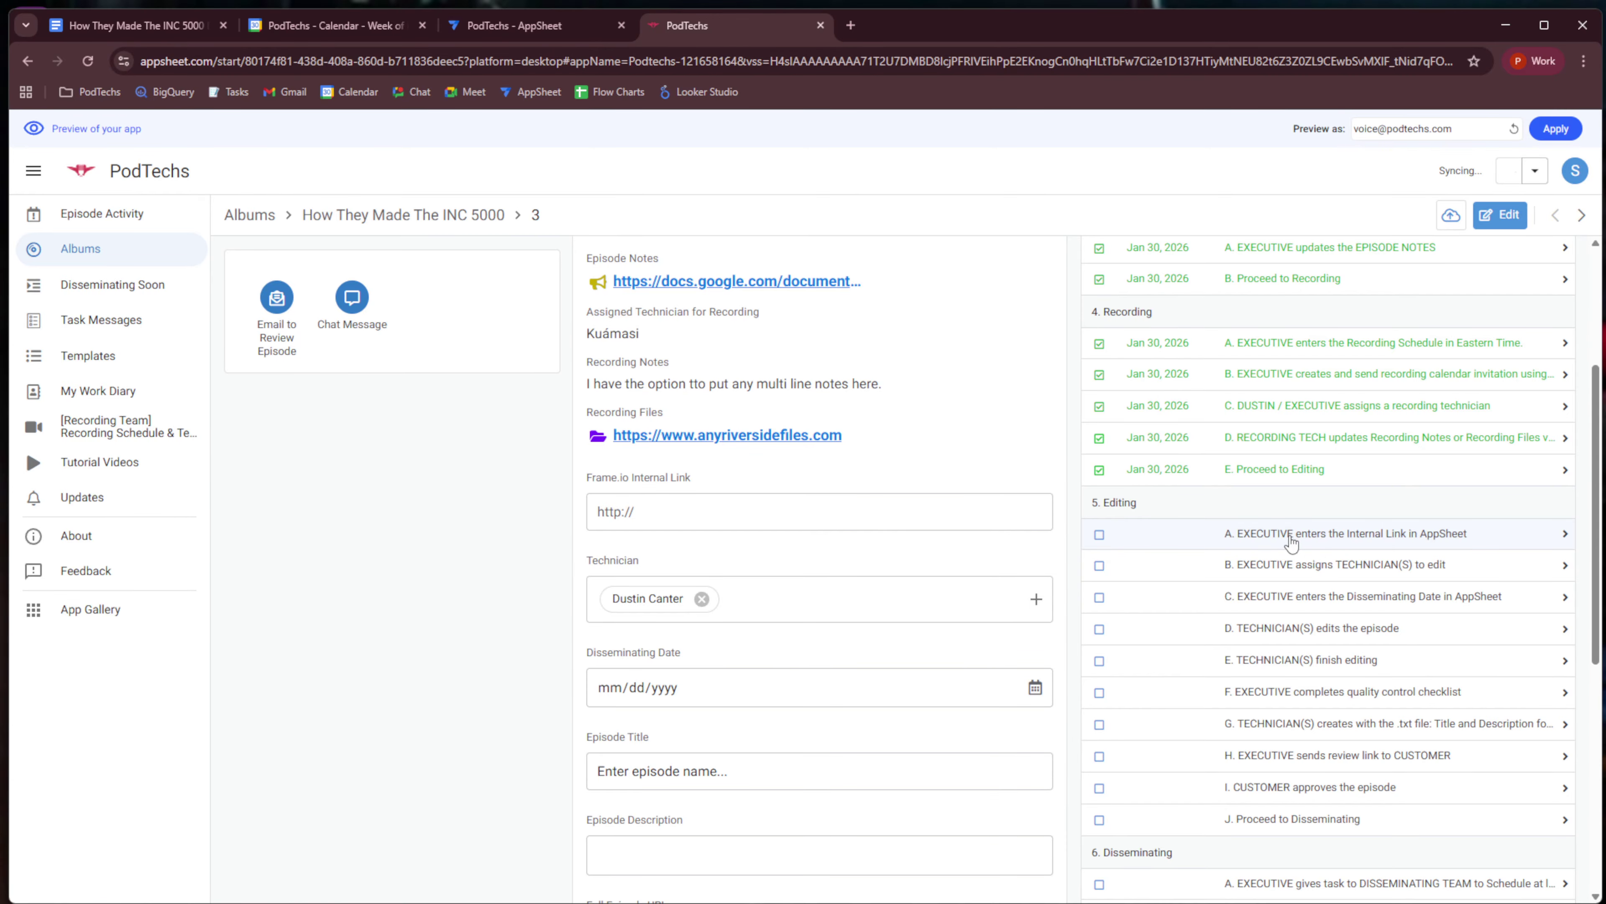
pyautogui.click(836, 506)
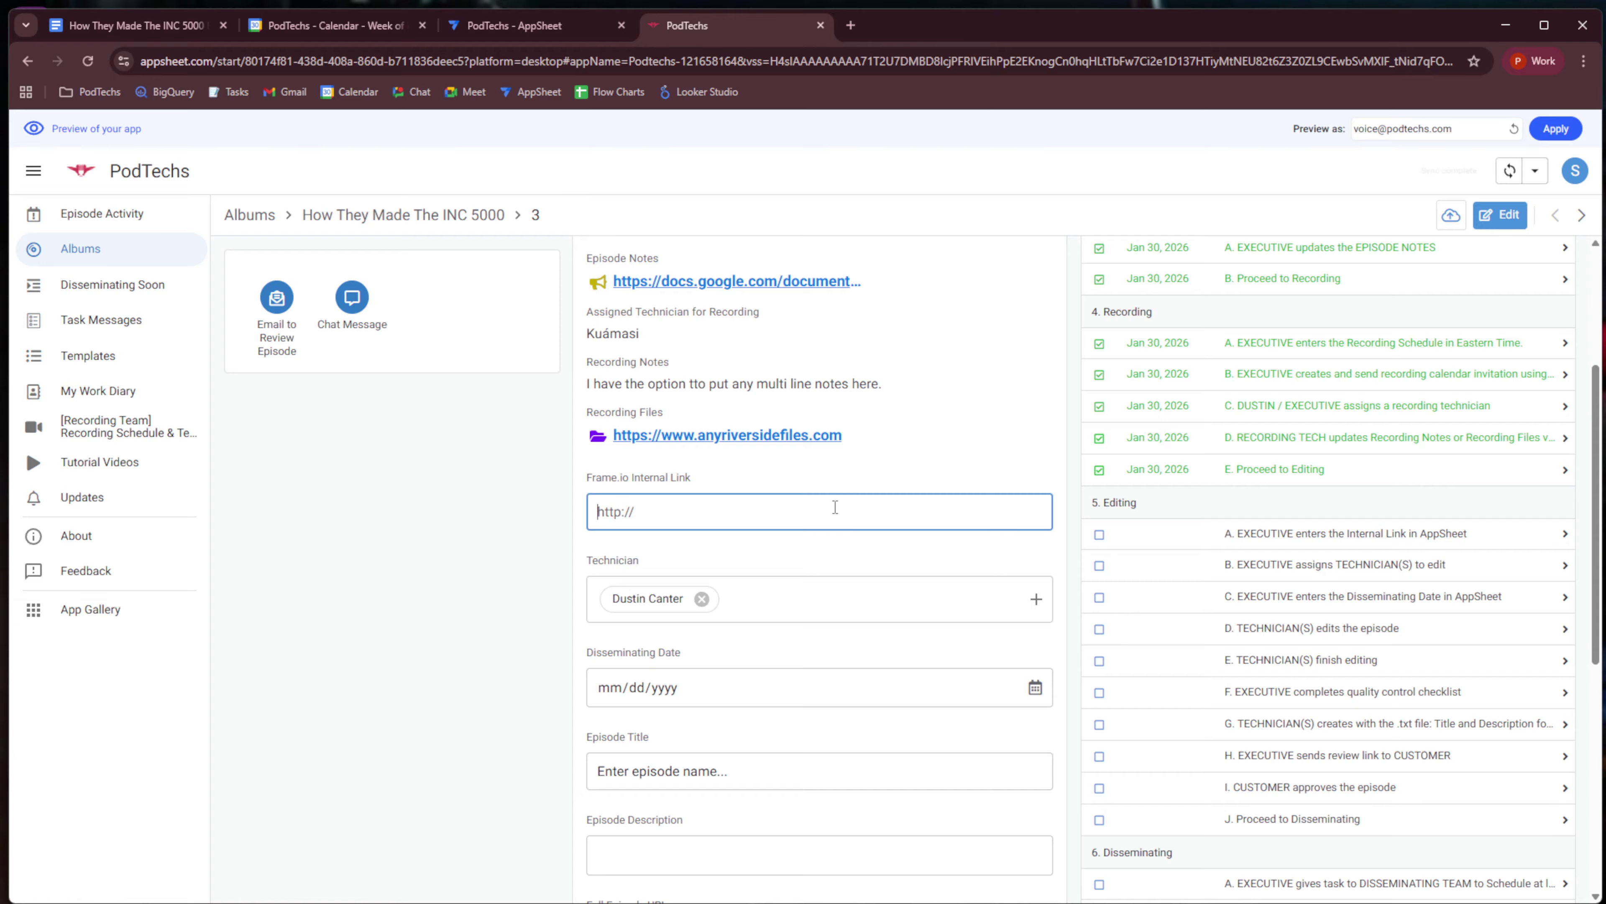
pyautogui.write('https://www.newframe.iofolder')
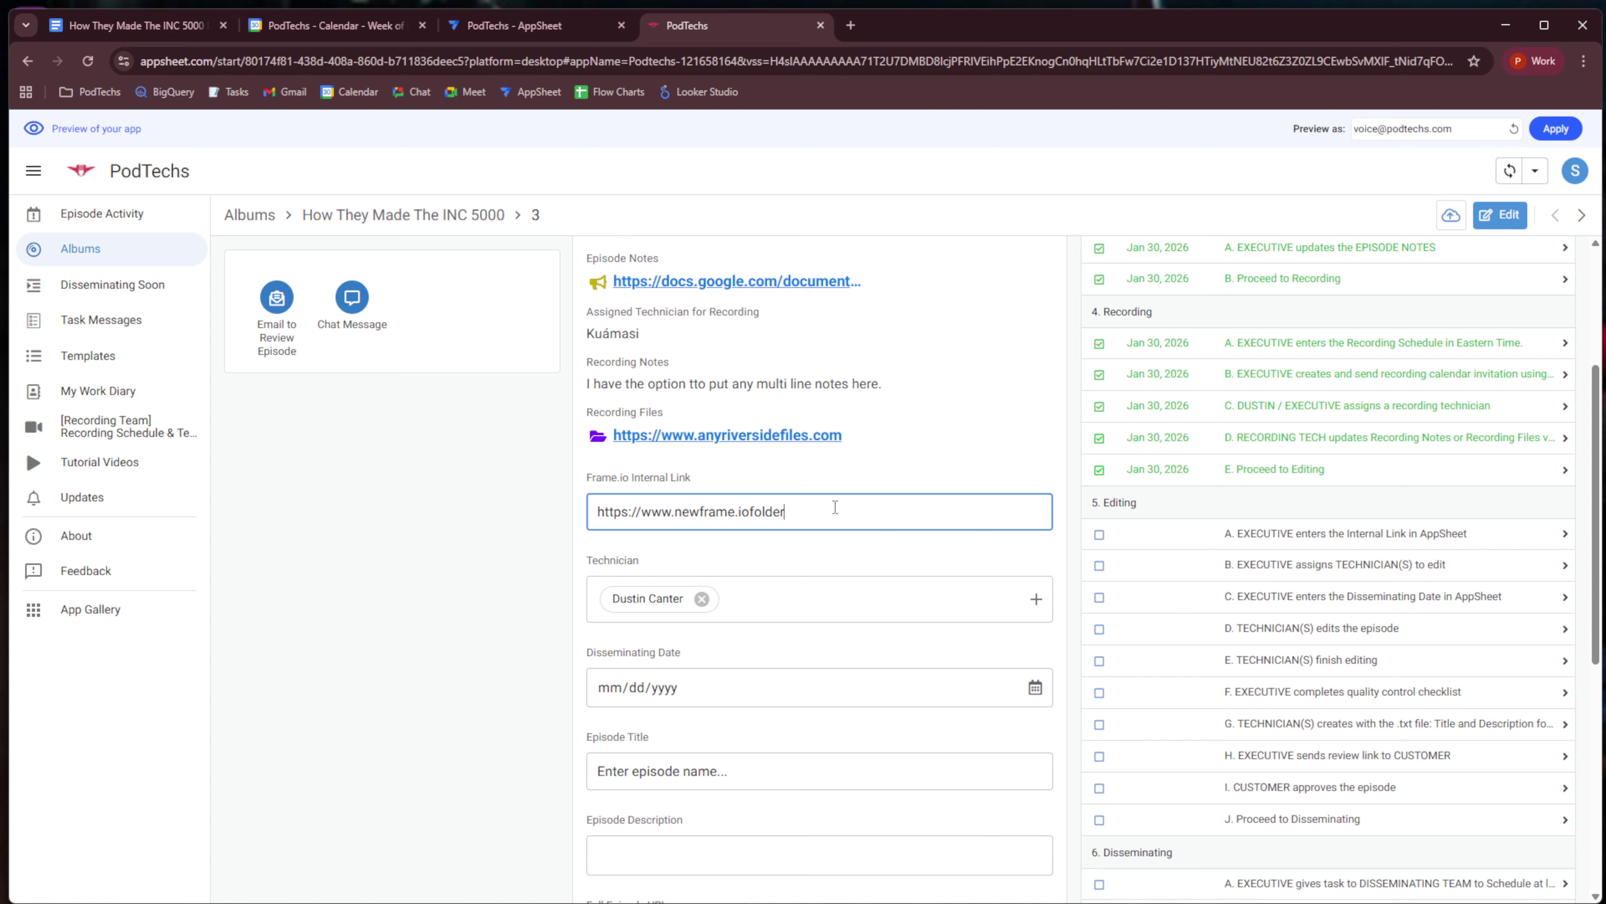
pyautogui.write('link.com')
pyautogui.click(1100, 535)
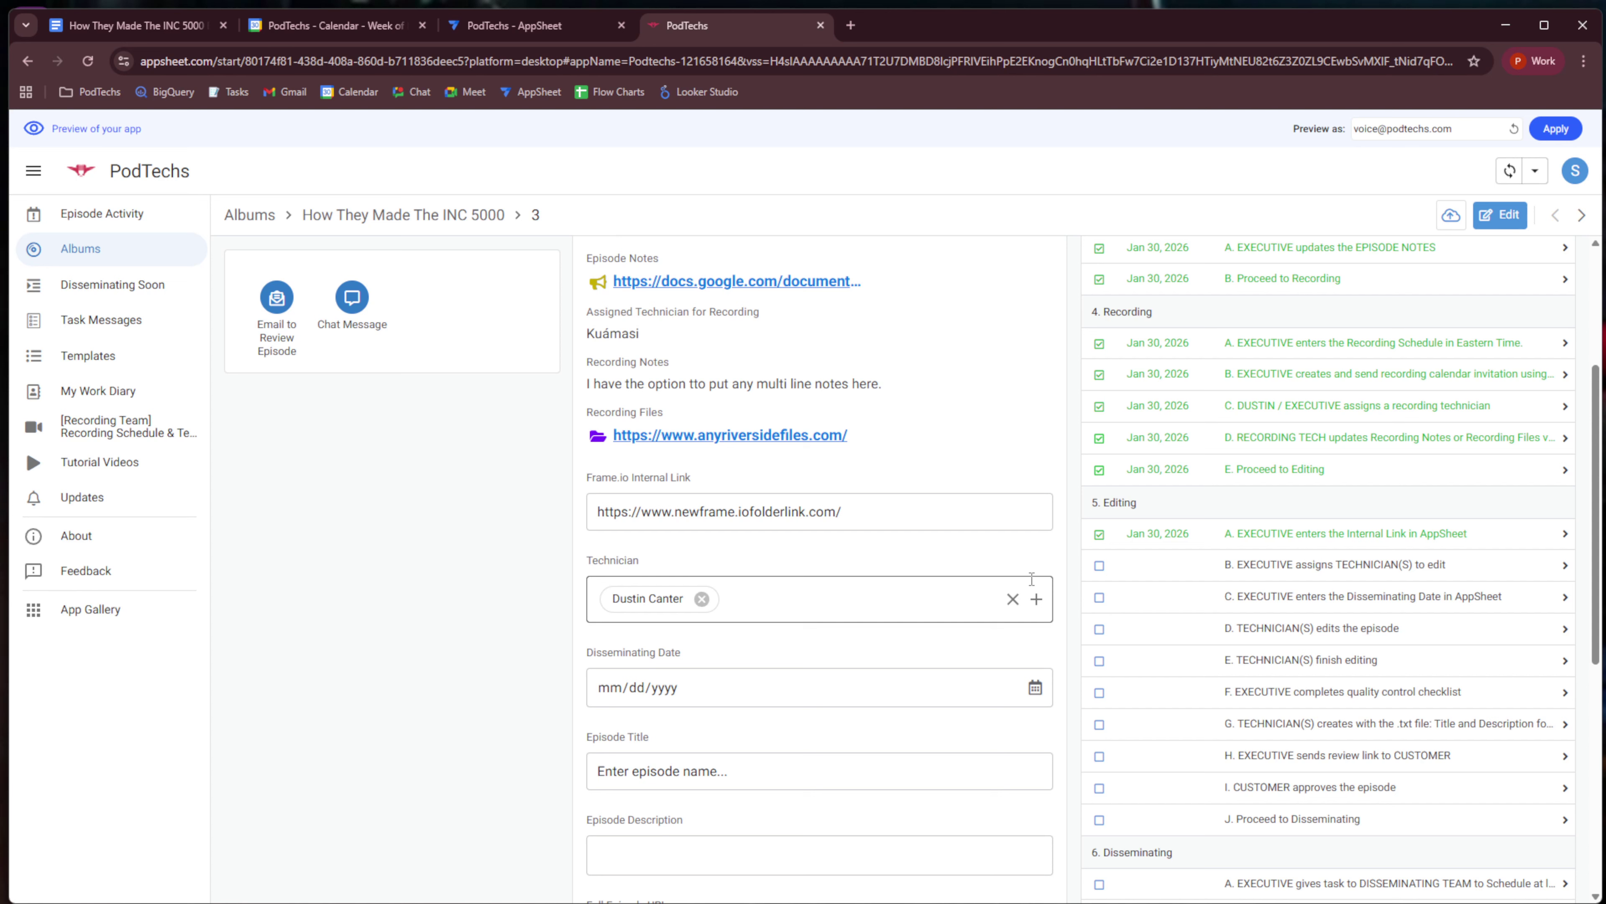
pyautogui.click(1101, 568)
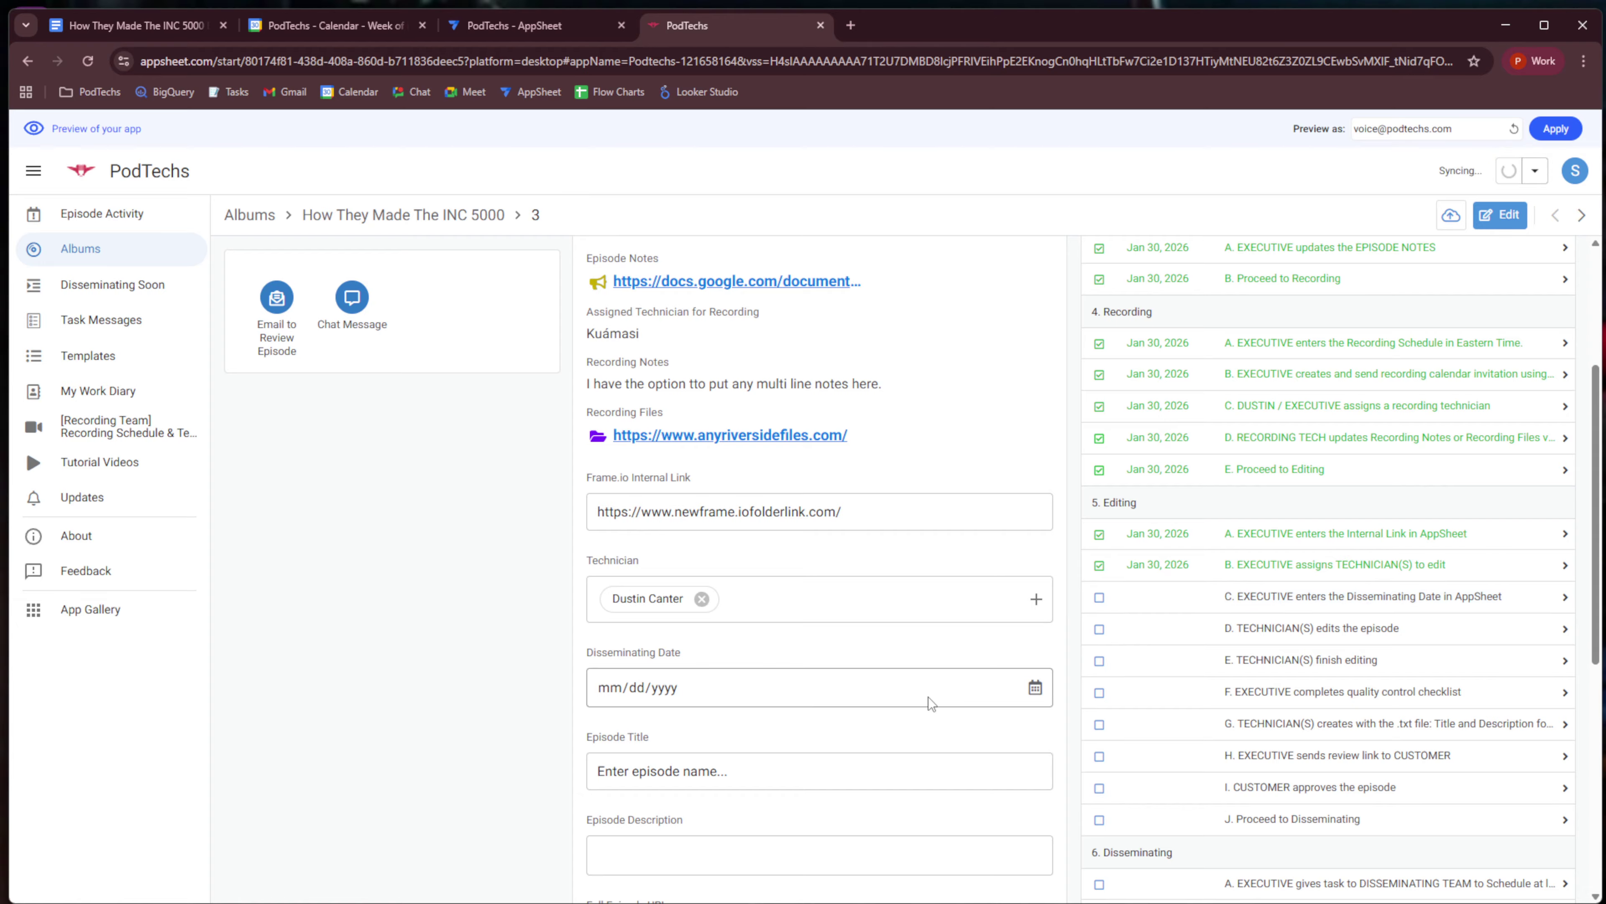
# Set the episode's Disseminating Date to 02/13/2026 and mark Editing task C as done.
pyautogui.click(1036, 690)
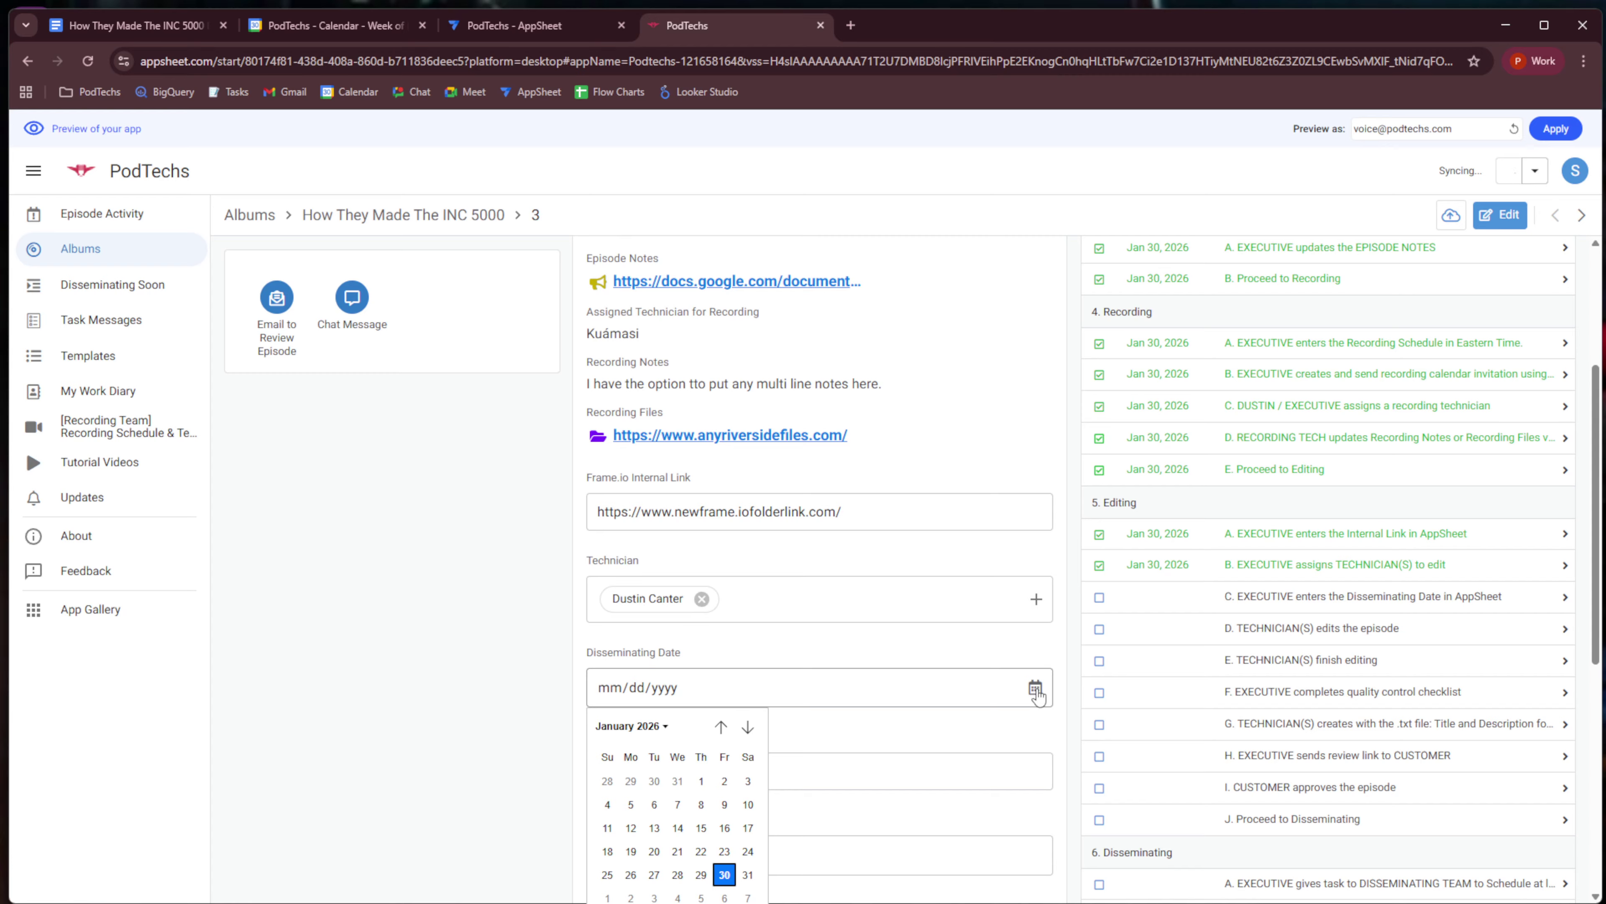
pyautogui.click(747, 726)
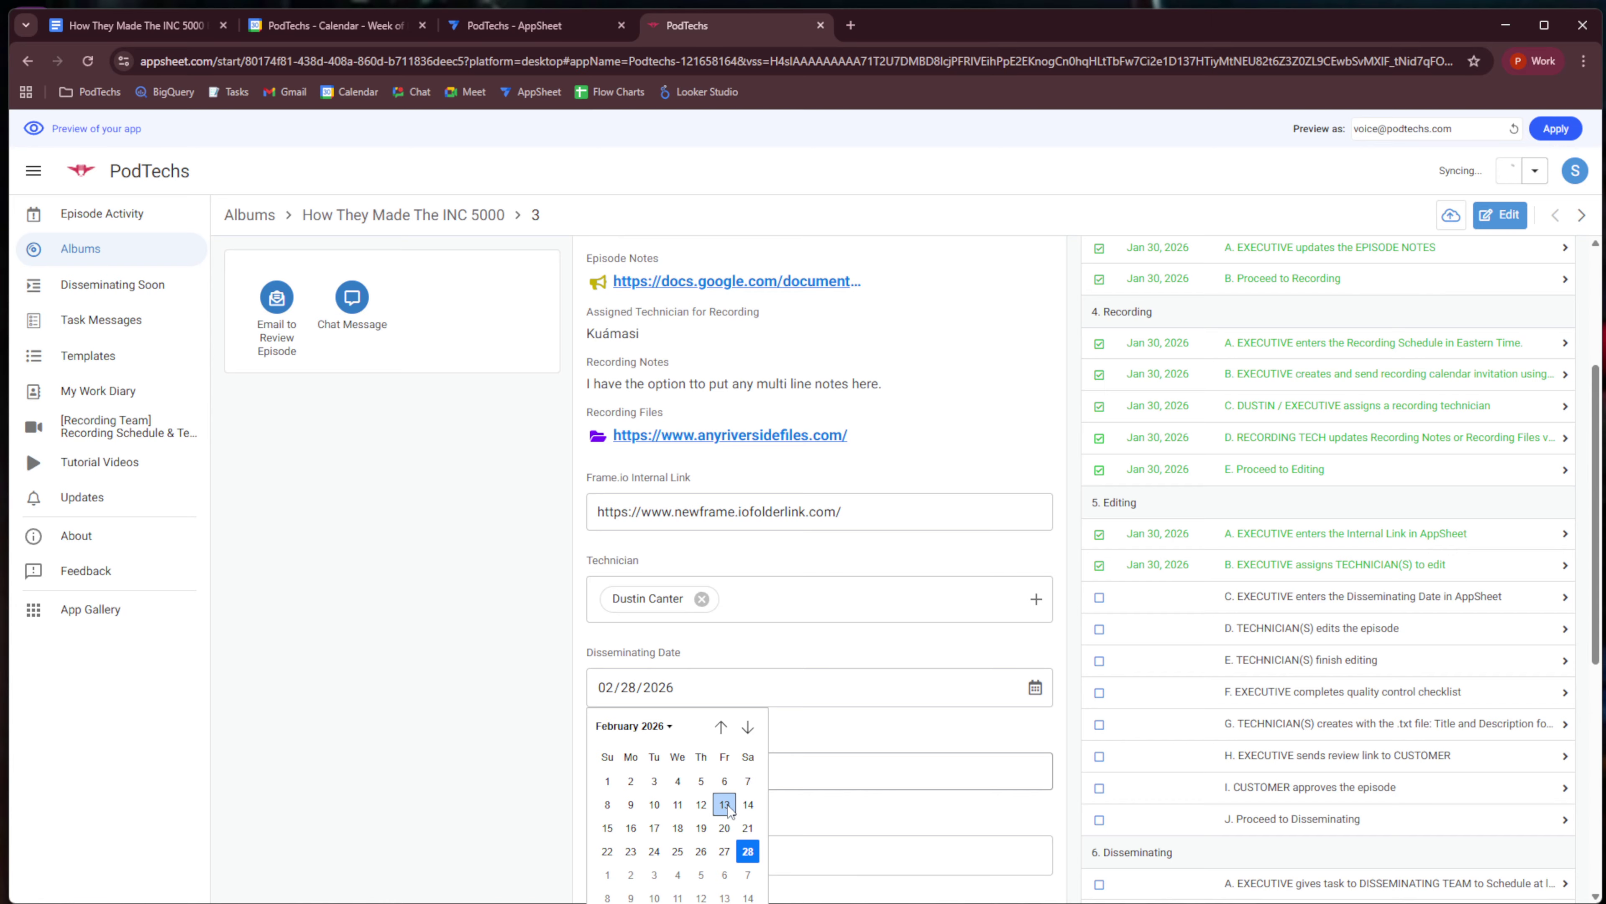
pyautogui.click(726, 804)
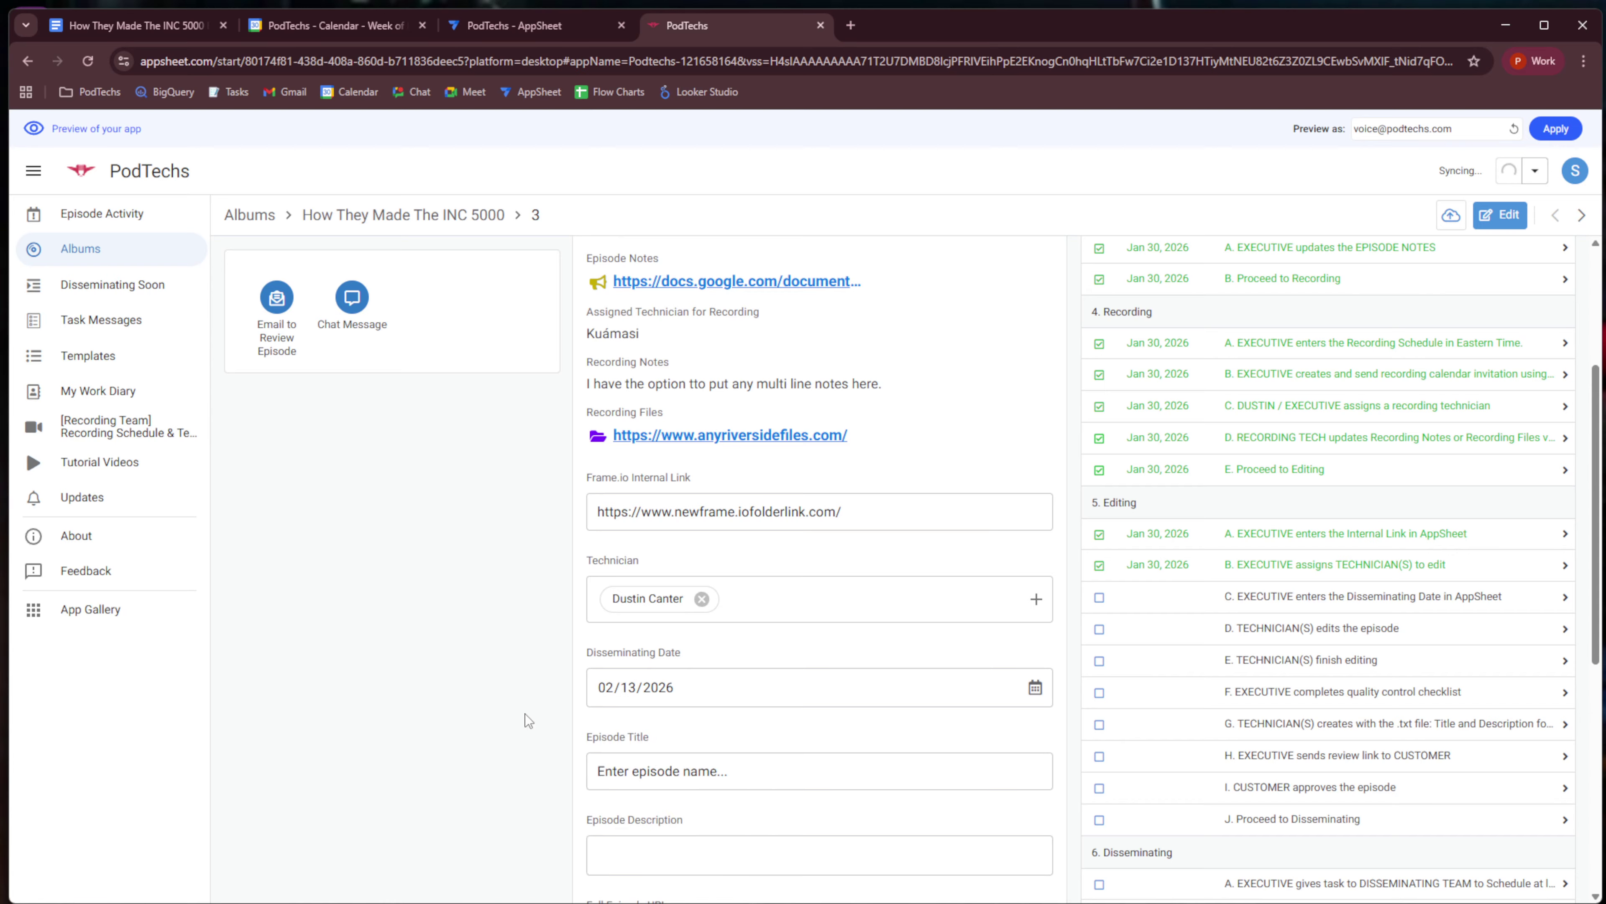
pyautogui.click(1099, 597)
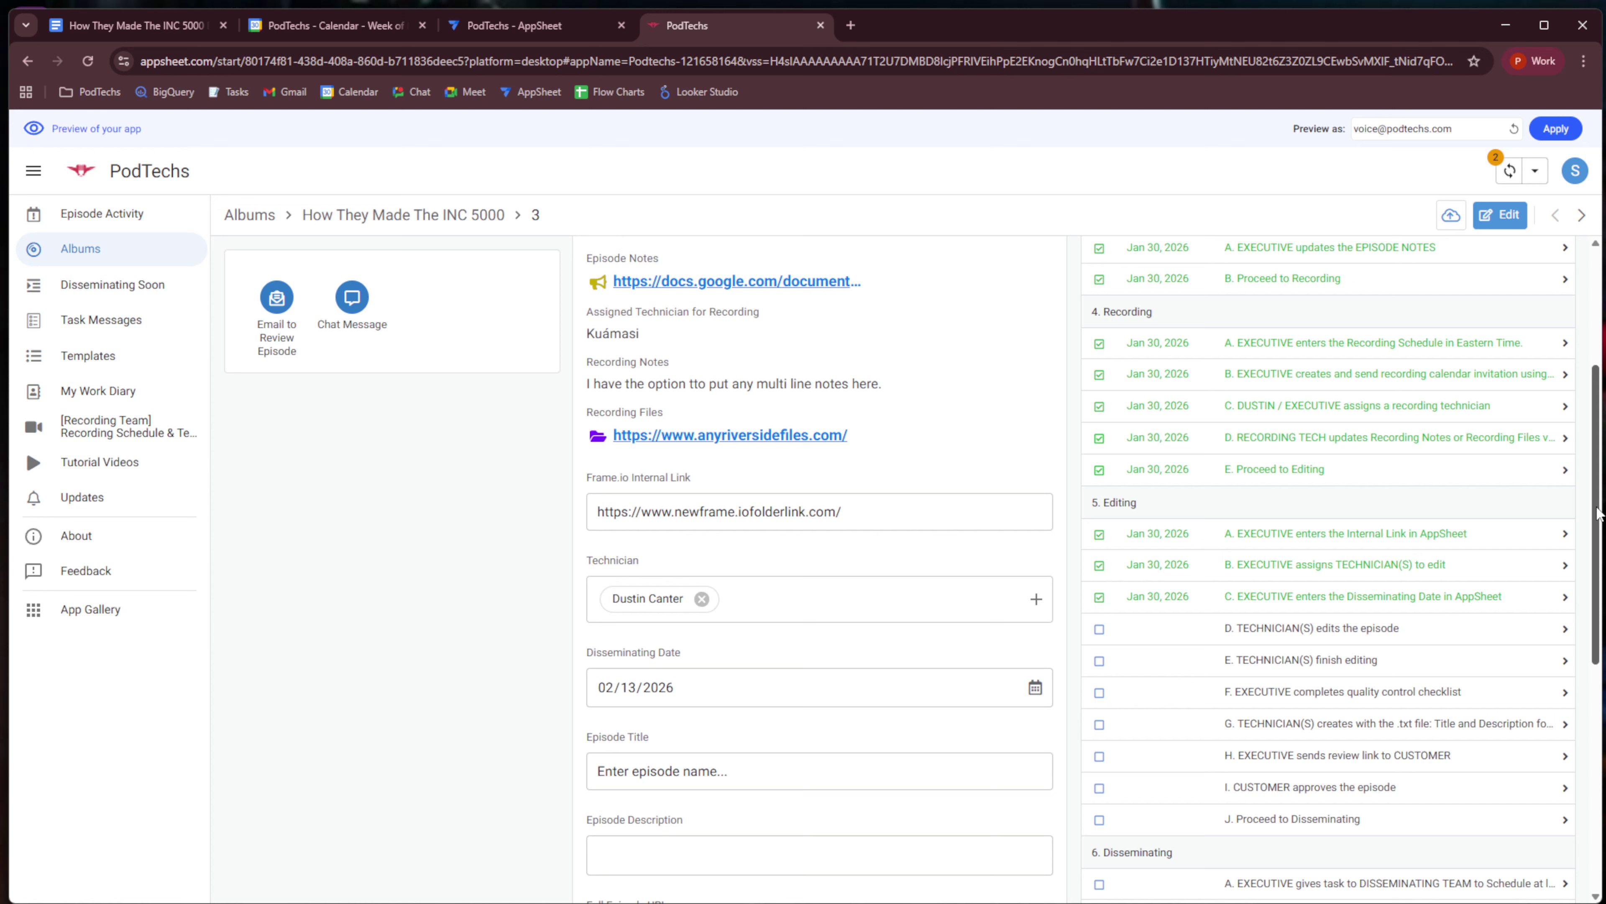
# Enter "Episode Title Here" as the Episode Title.
pyautogui.scroll(-3, 1598, 512)
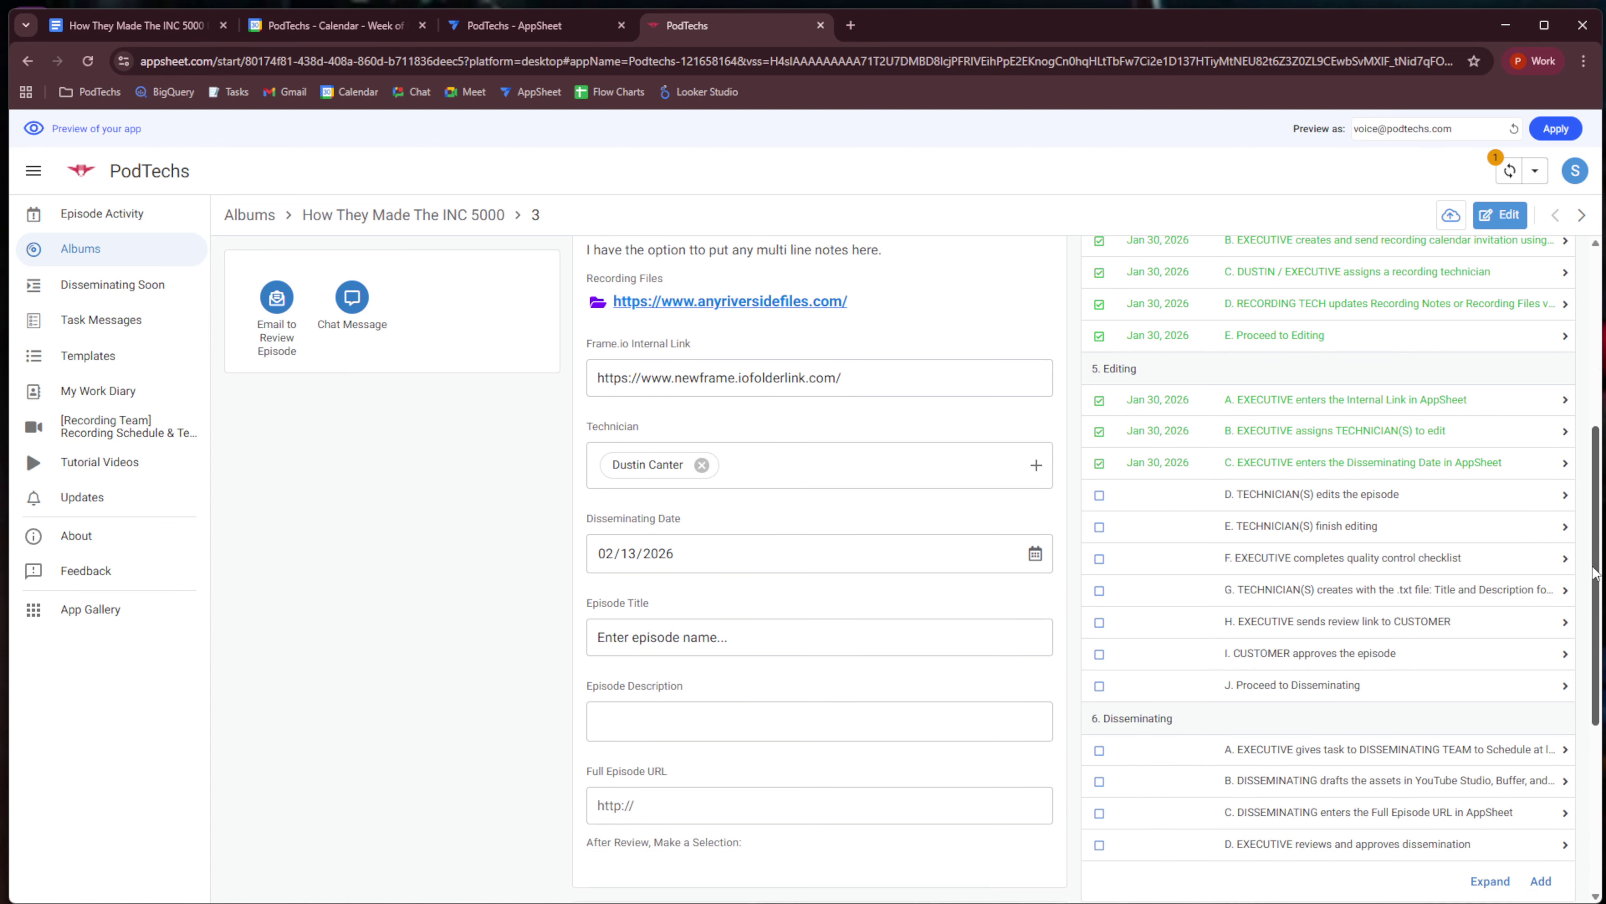
pyautogui.click(990, 605)
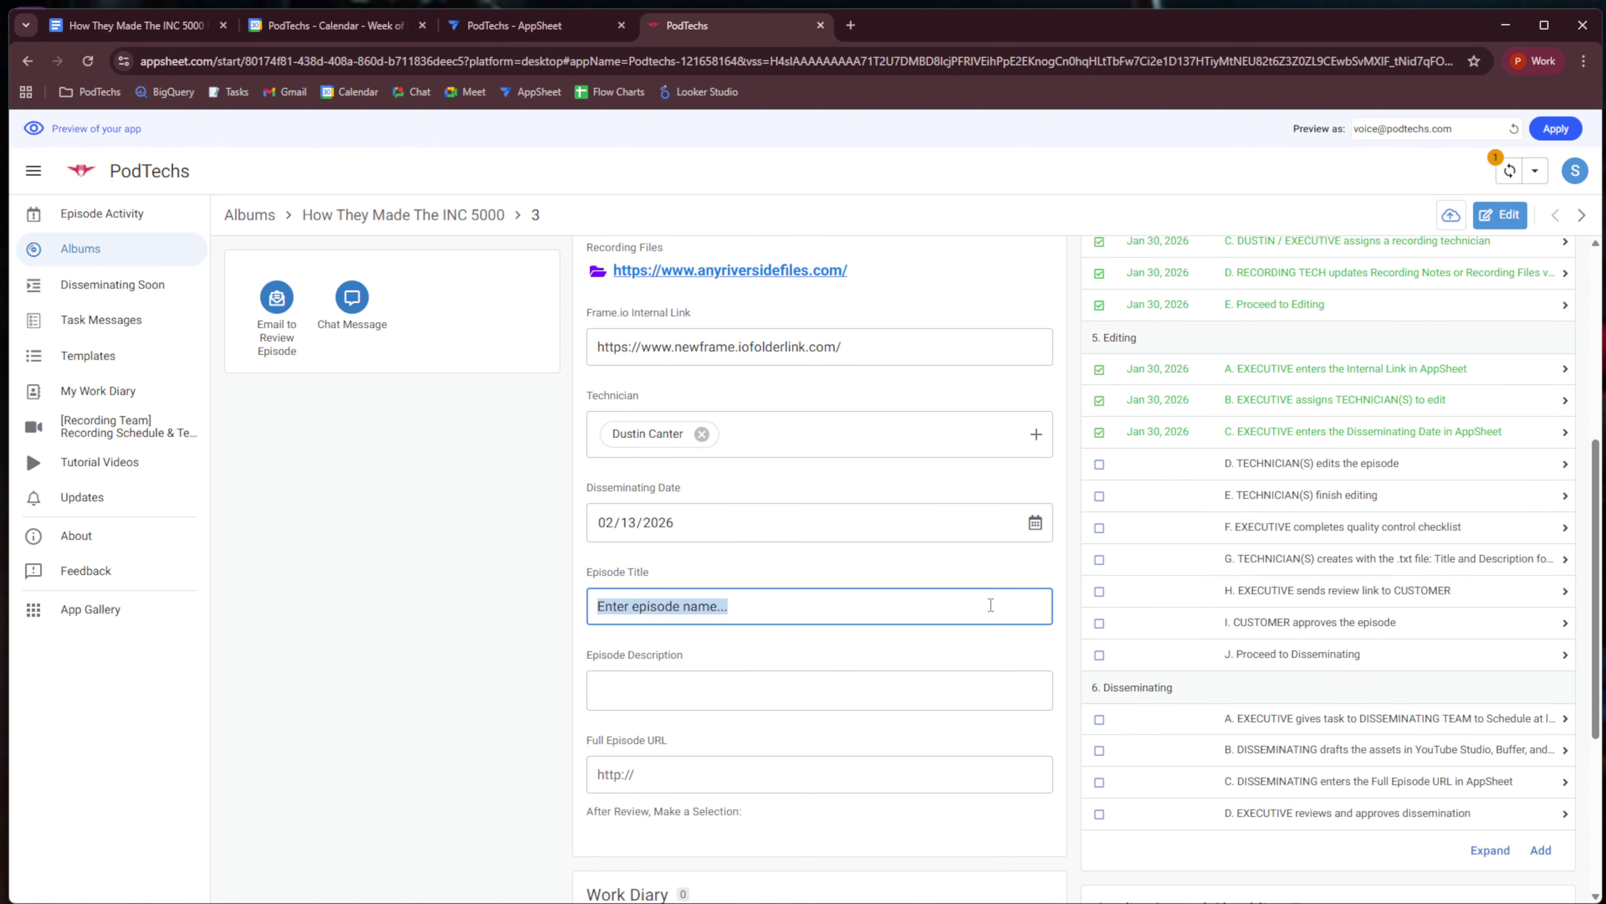
pyautogui.write('Tile')
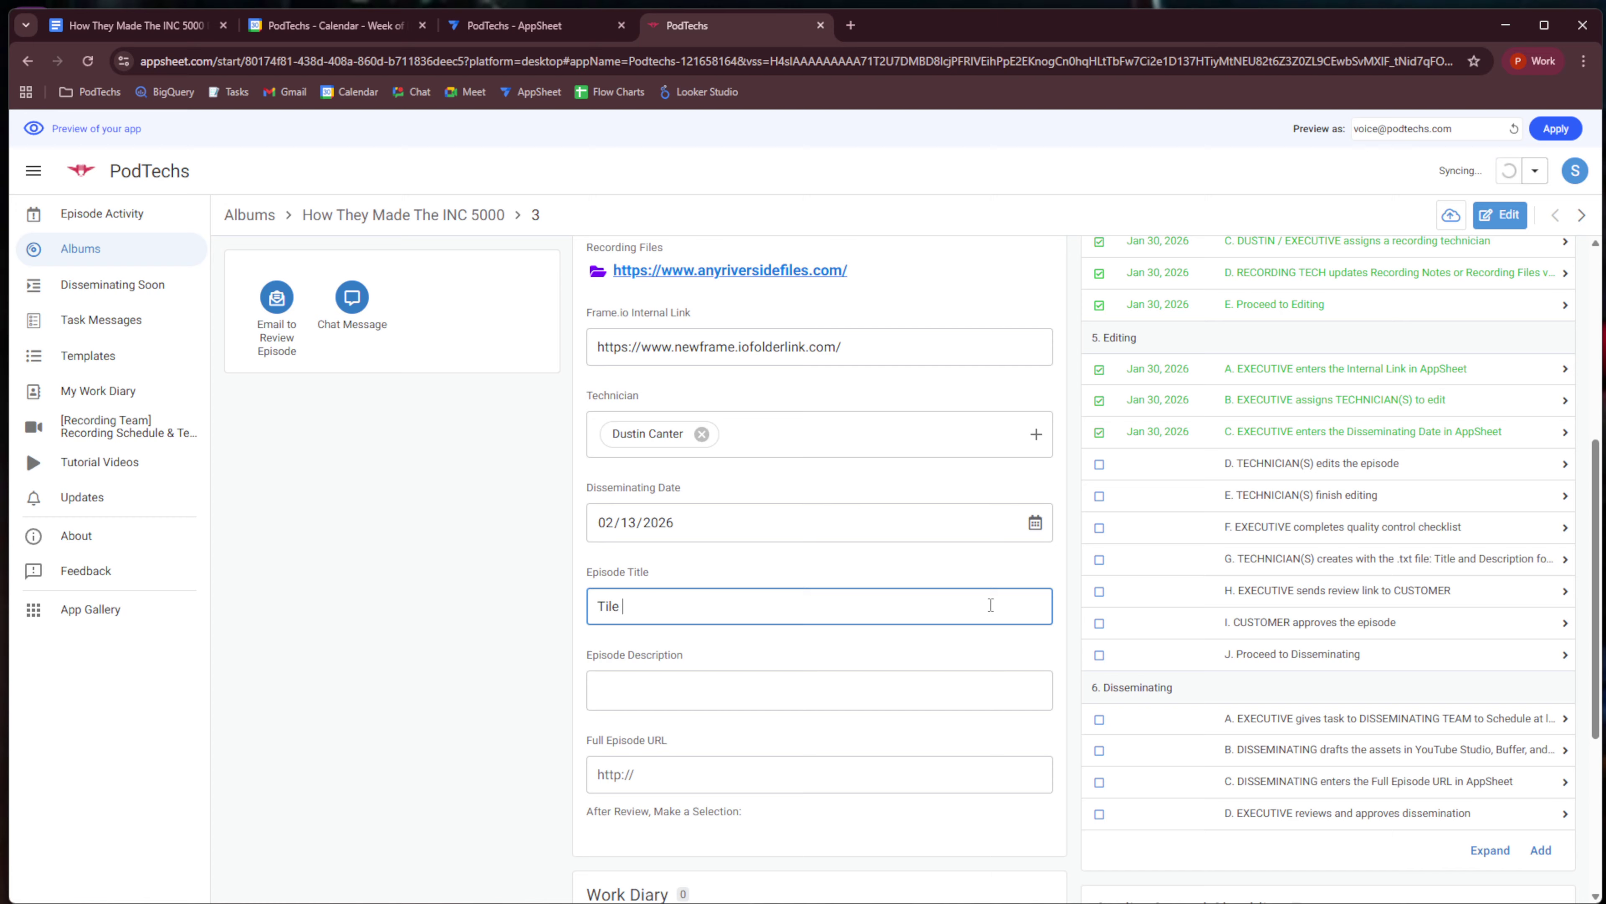
pyautogui.press('BackSpace')
pyautogui.press('BackSpace')
pyautogui.press('BackSpace')
pyautogui.press('BackSpace')
pyautogui.press('BackSpace')
pyautogui.write('Episode Title Here')
# Enter "Episode Description Here" as the Episode Description.
pyautogui.click(959, 699)
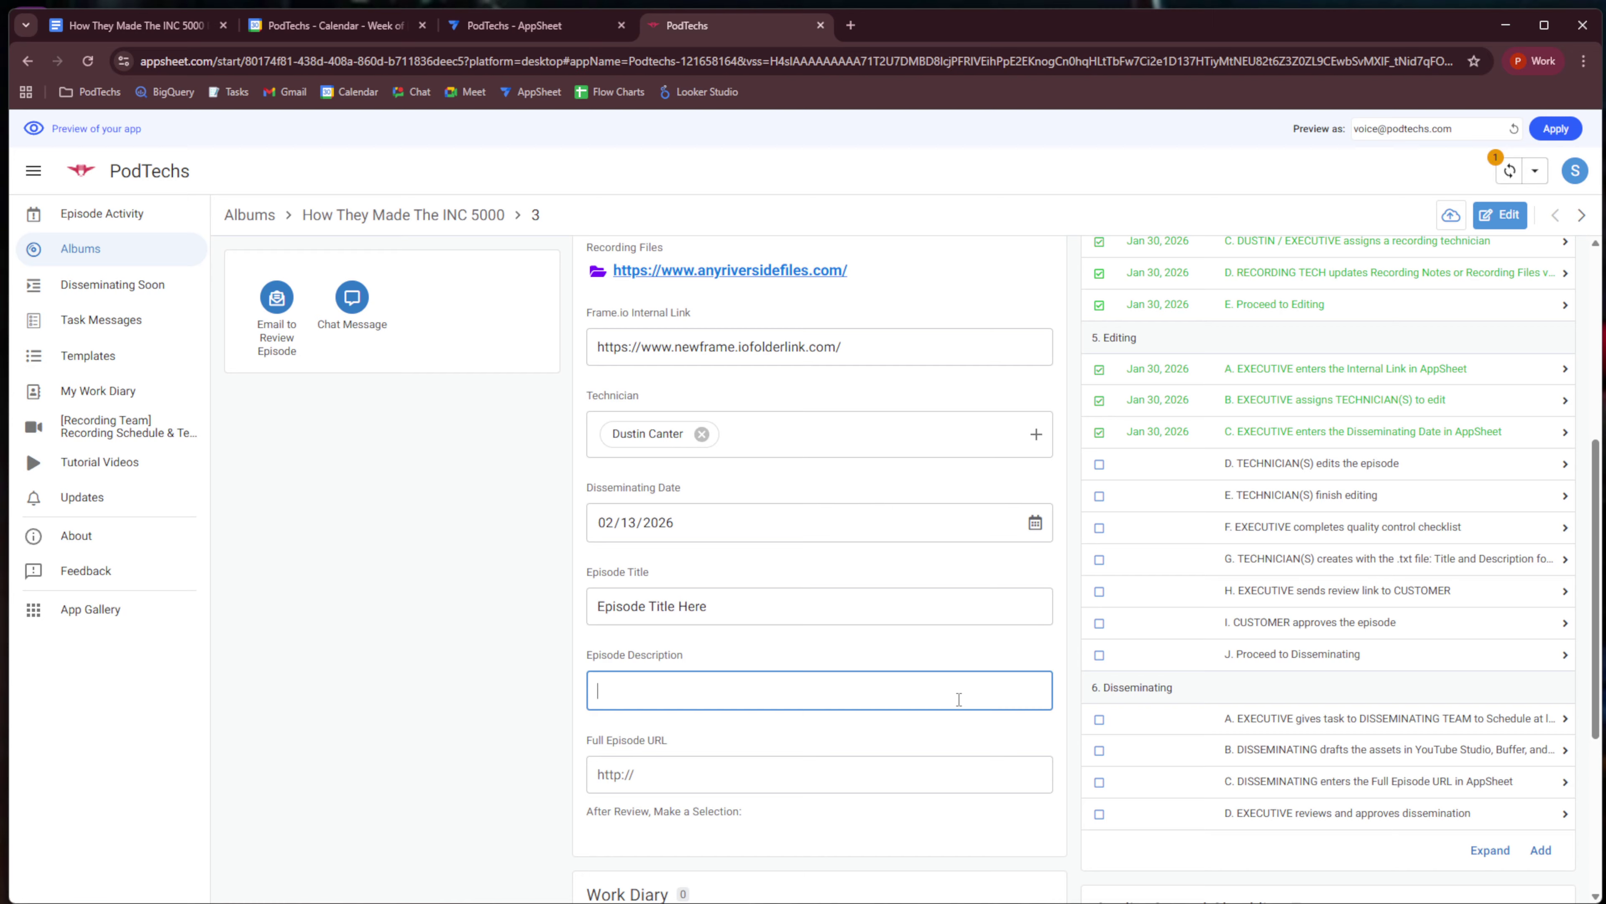
pyautogui.write('Episode De')
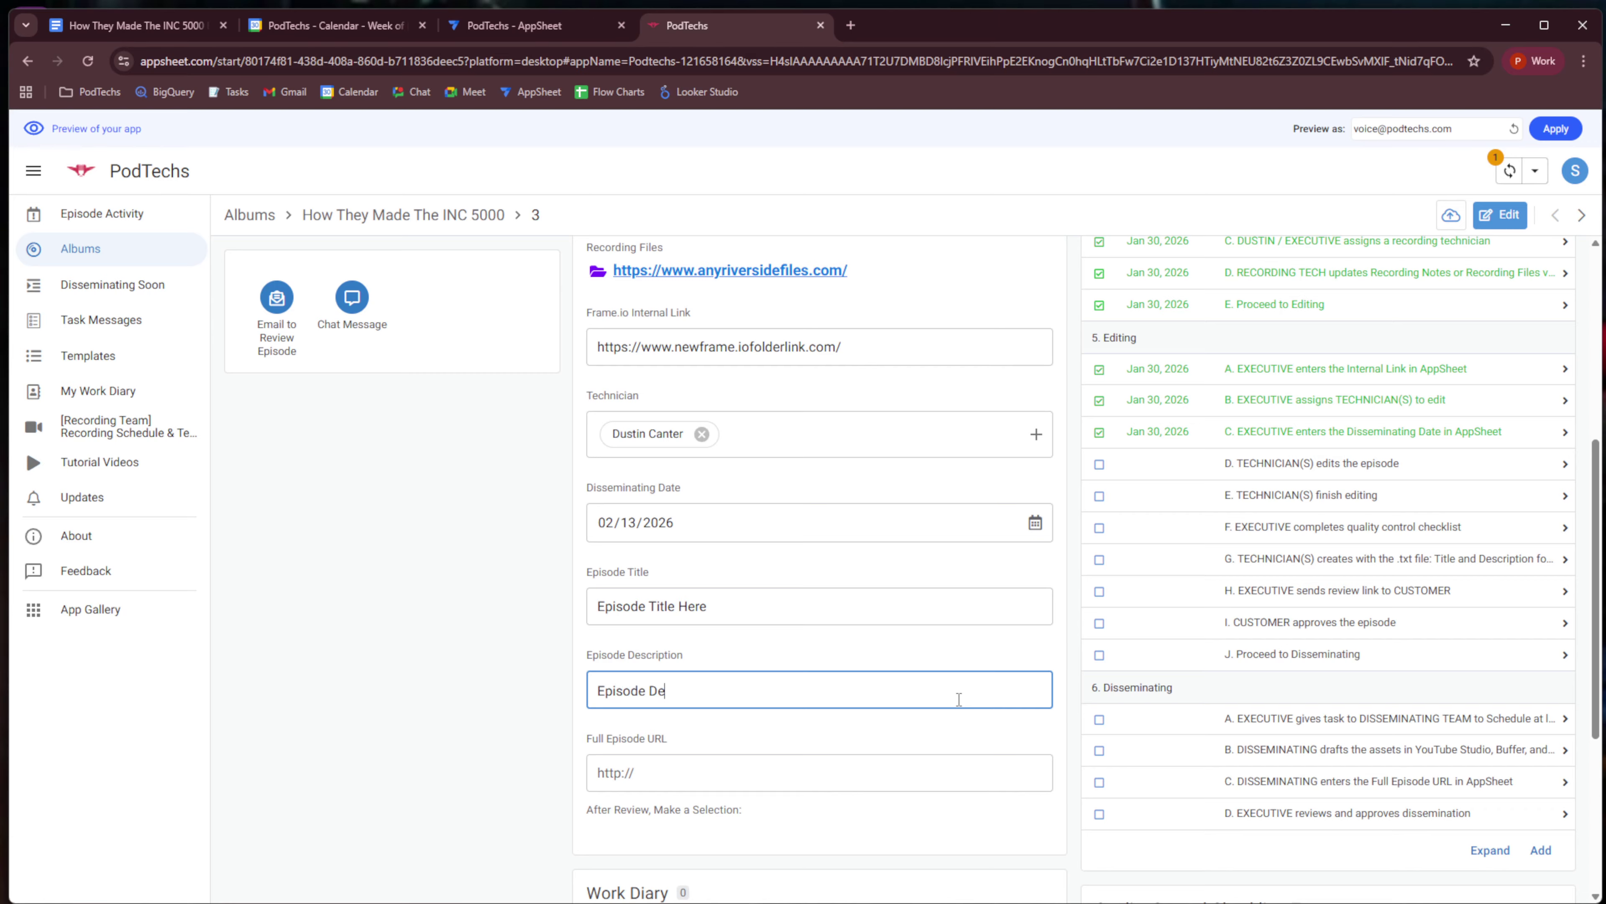
pyautogui.write('xscription Here')
pyautogui.click(532, 669)
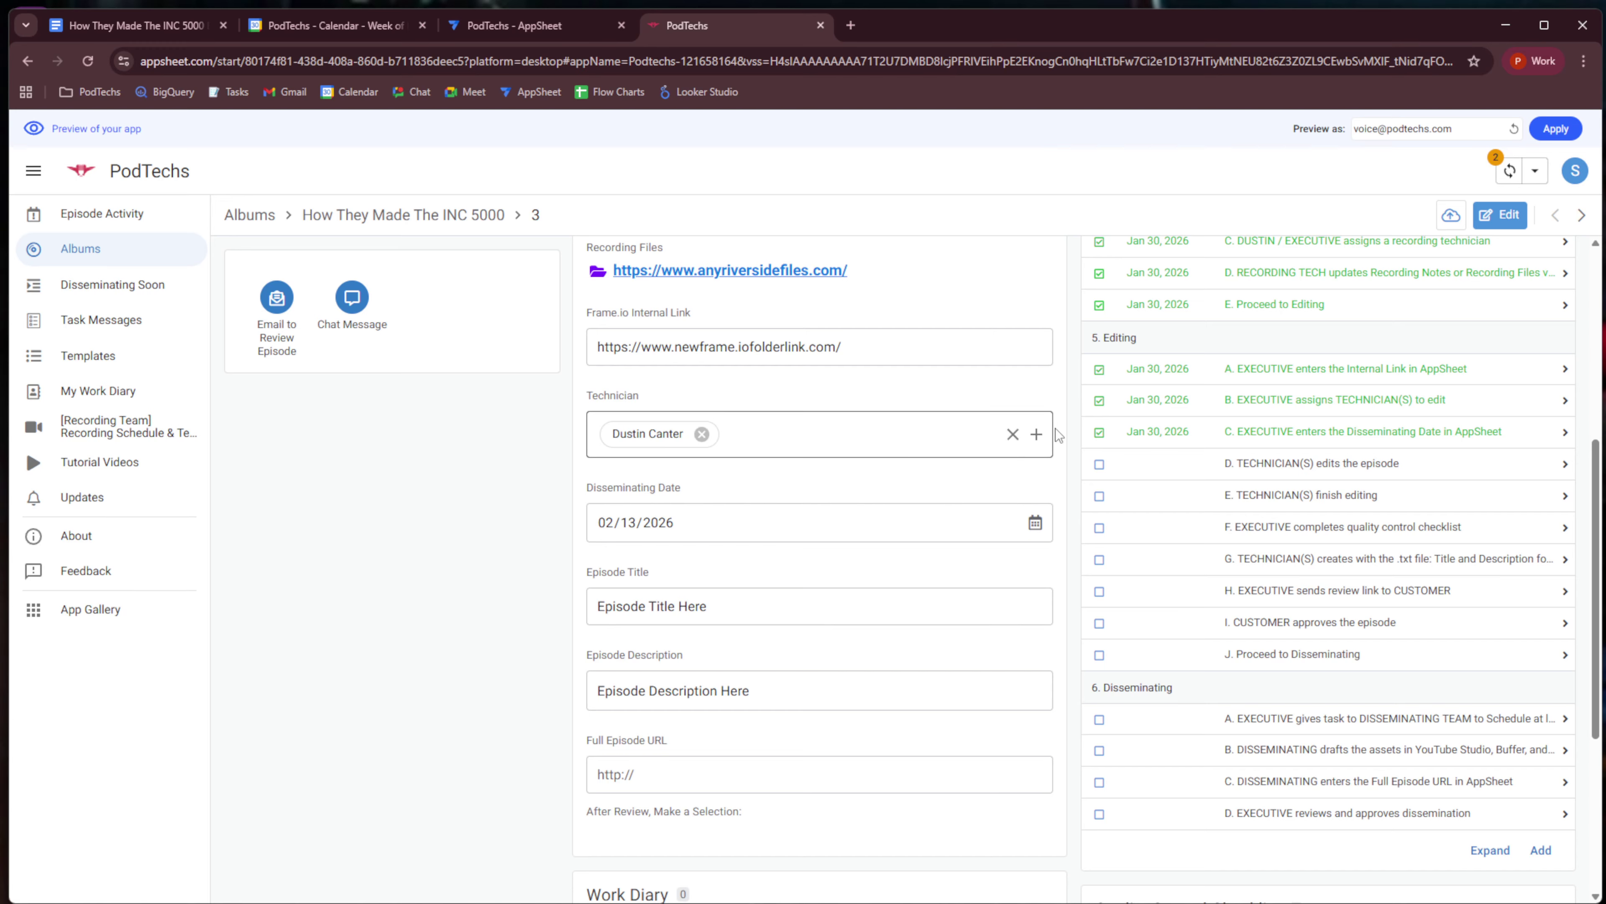
# Mark Editing tasks D, E and F as done, looking over the Quality Control Checklist before completing task F.
pyautogui.click(1100, 464)
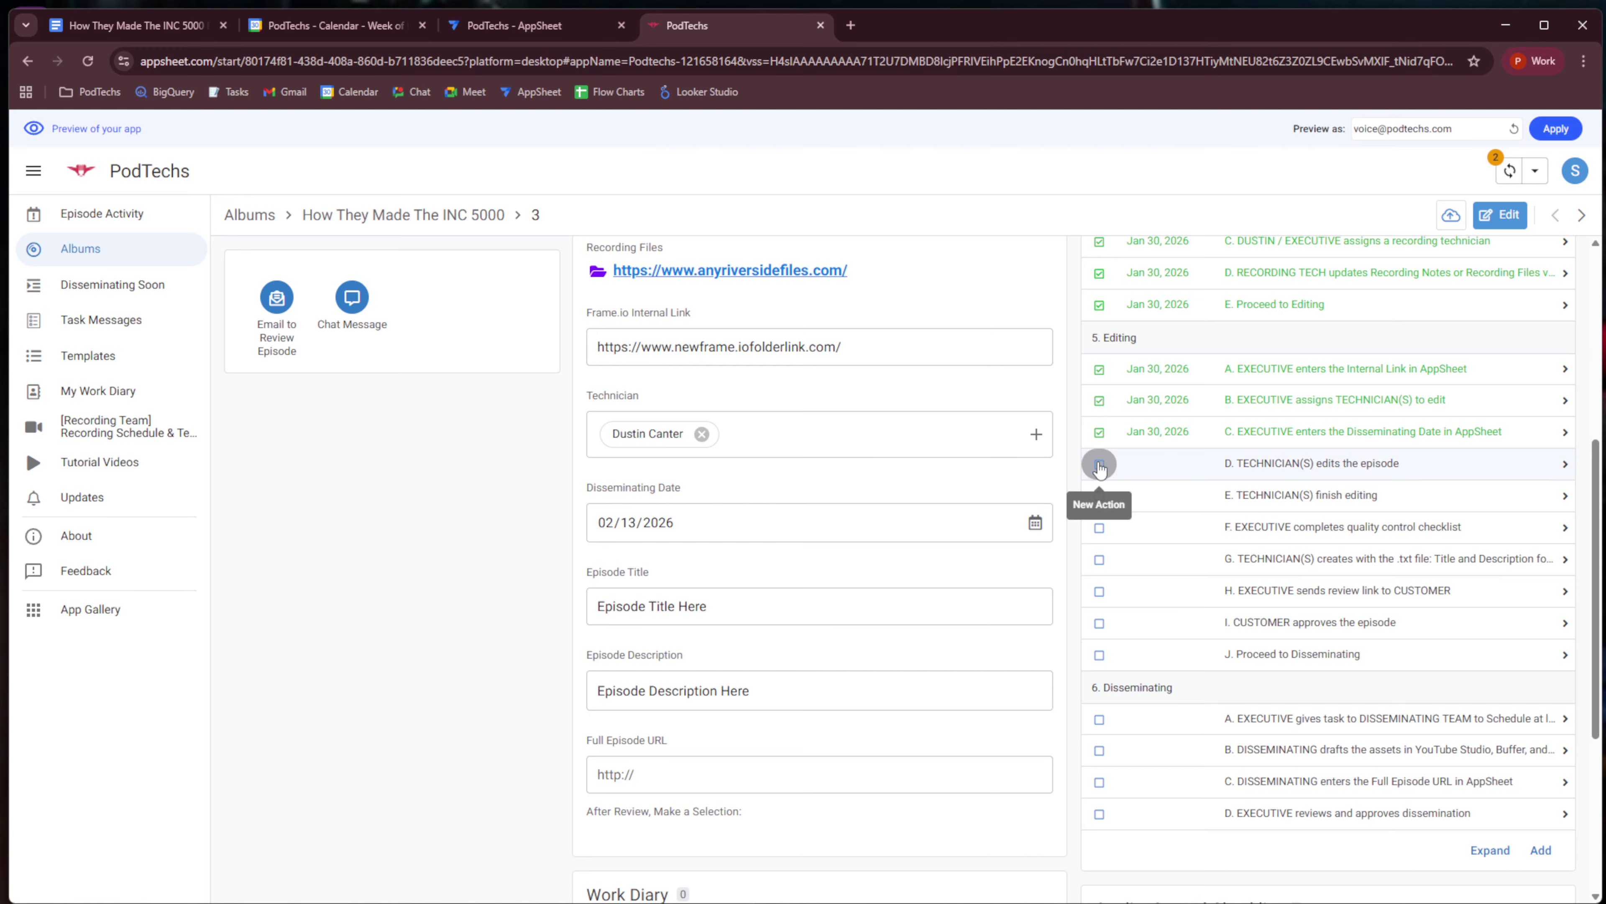
pyautogui.click(1100, 497)
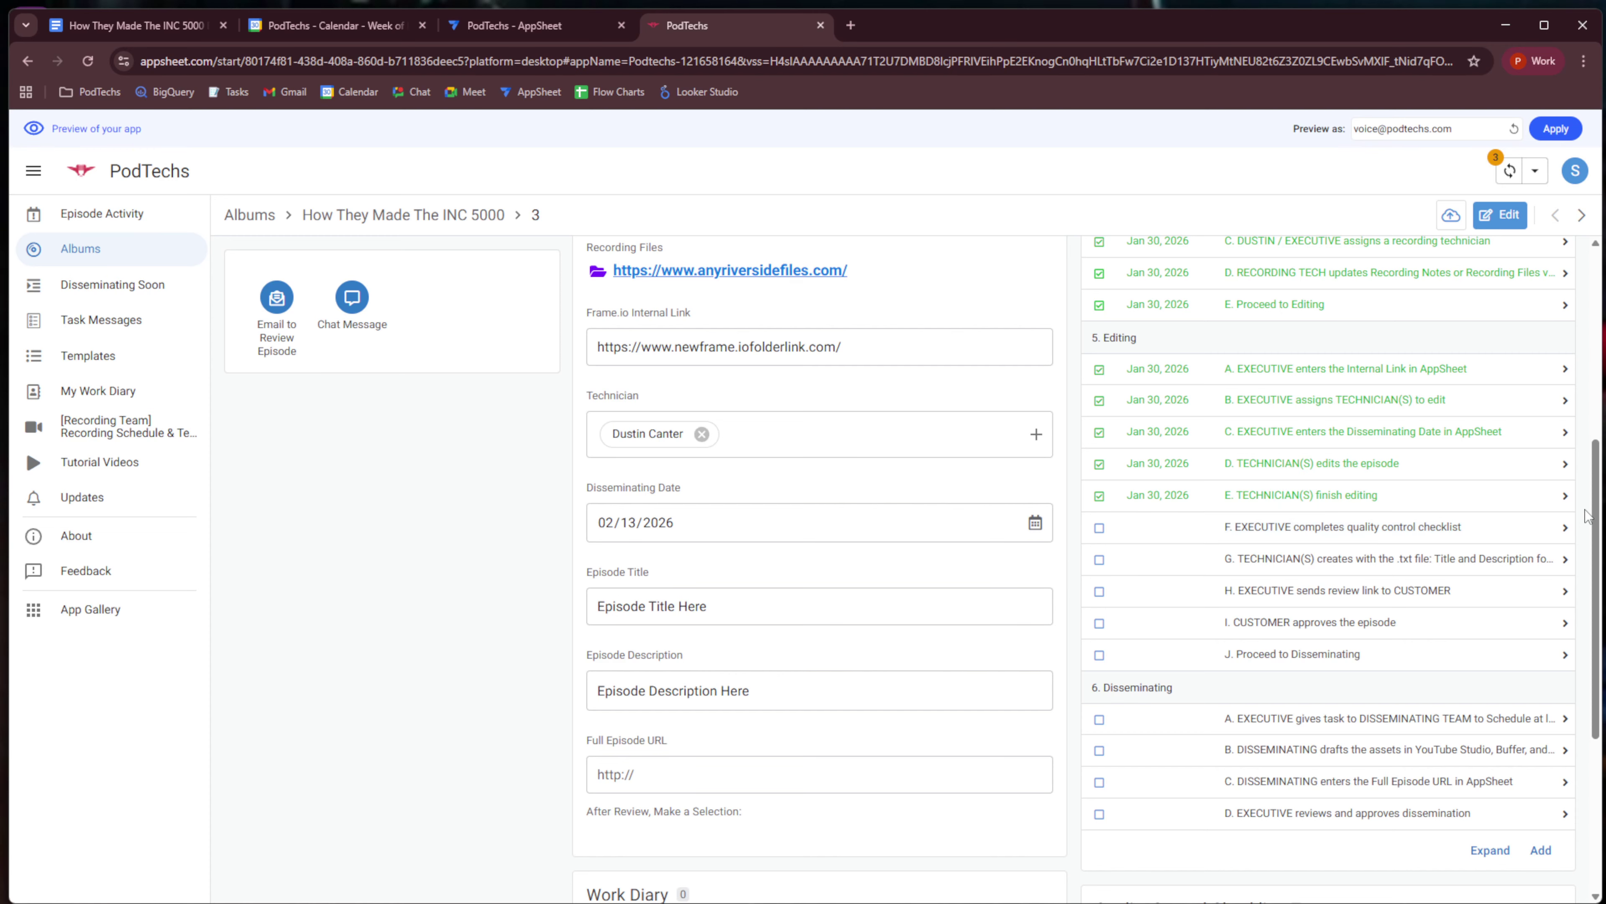
pyautogui.moveTo(1586, 516); pyautogui.dragTo(1587, 701)
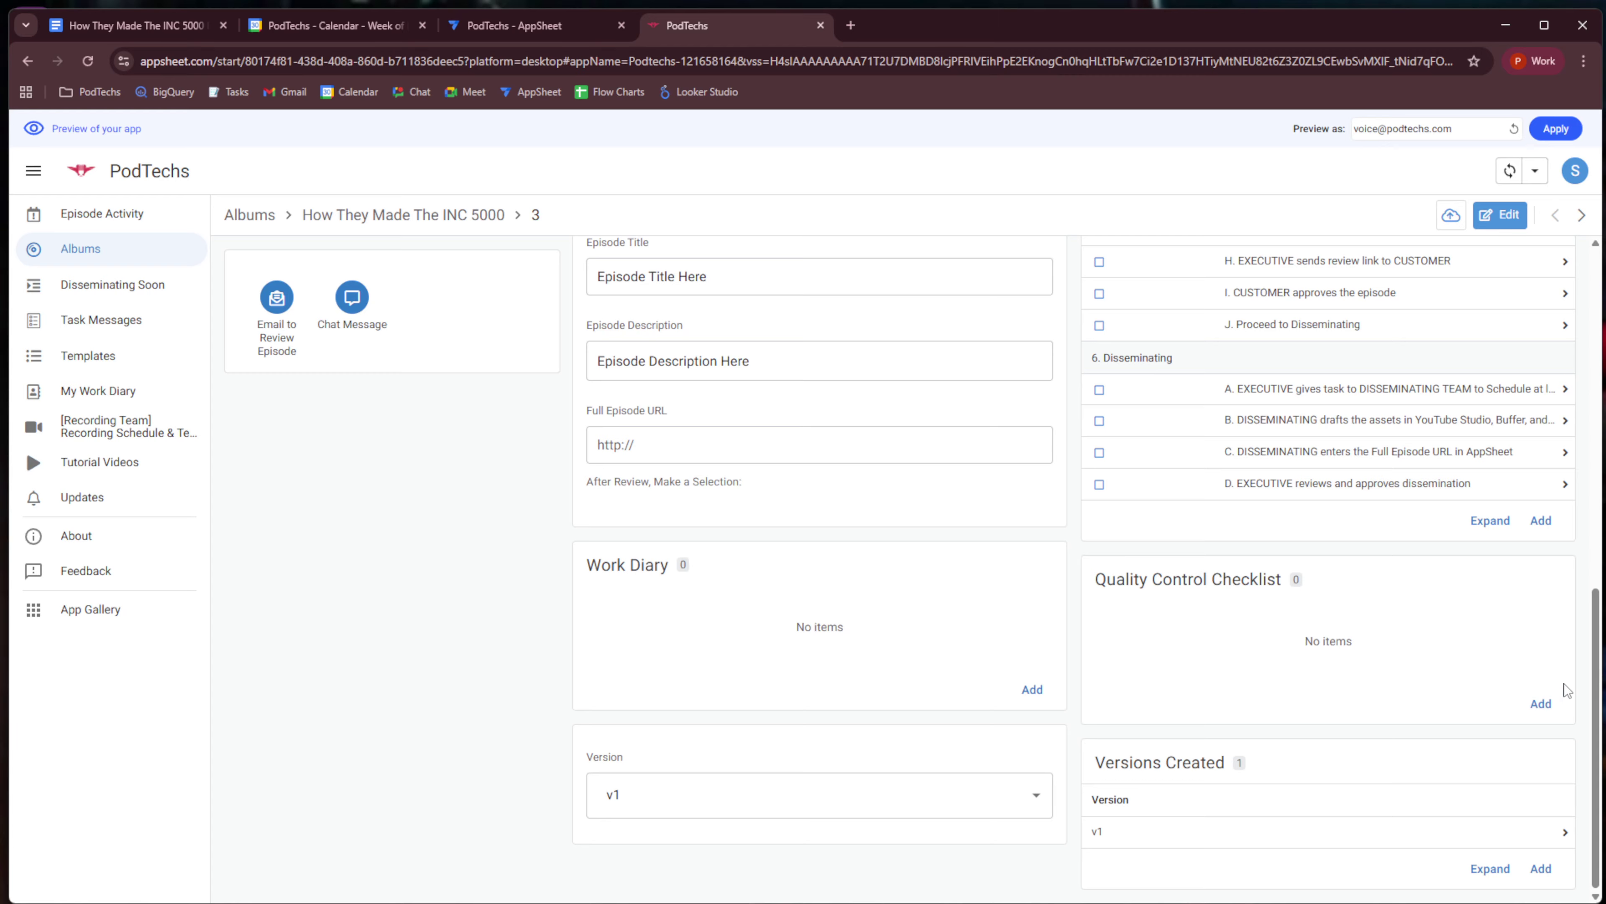
pyautogui.moveTo(1596, 655); pyautogui.dragTo(1597, 525)
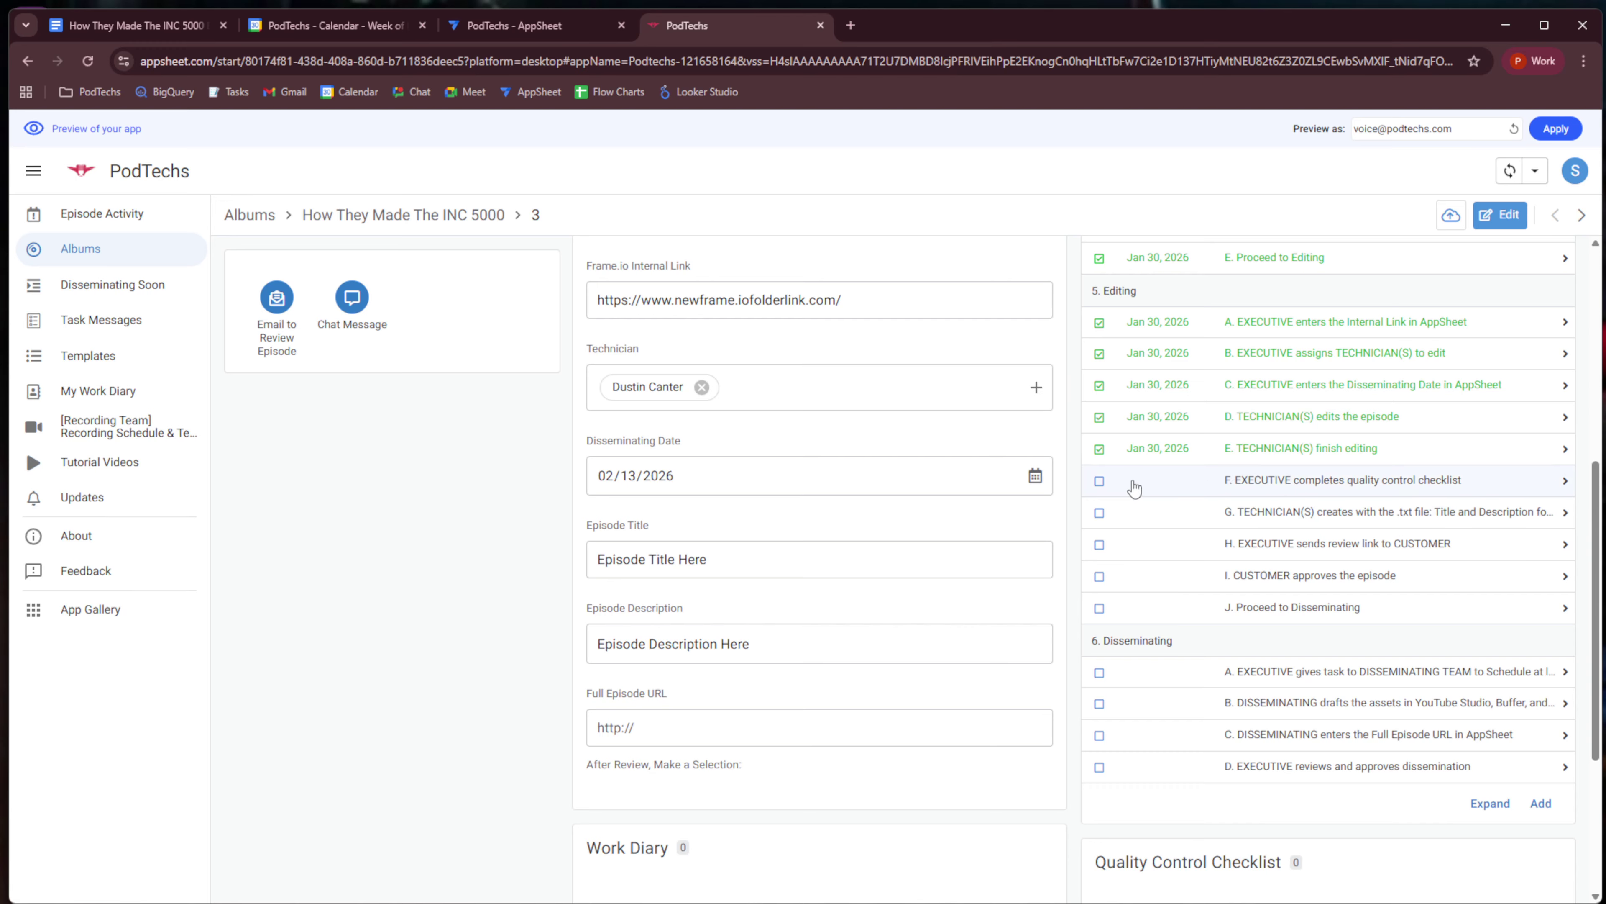
pyautogui.click(1101, 488)
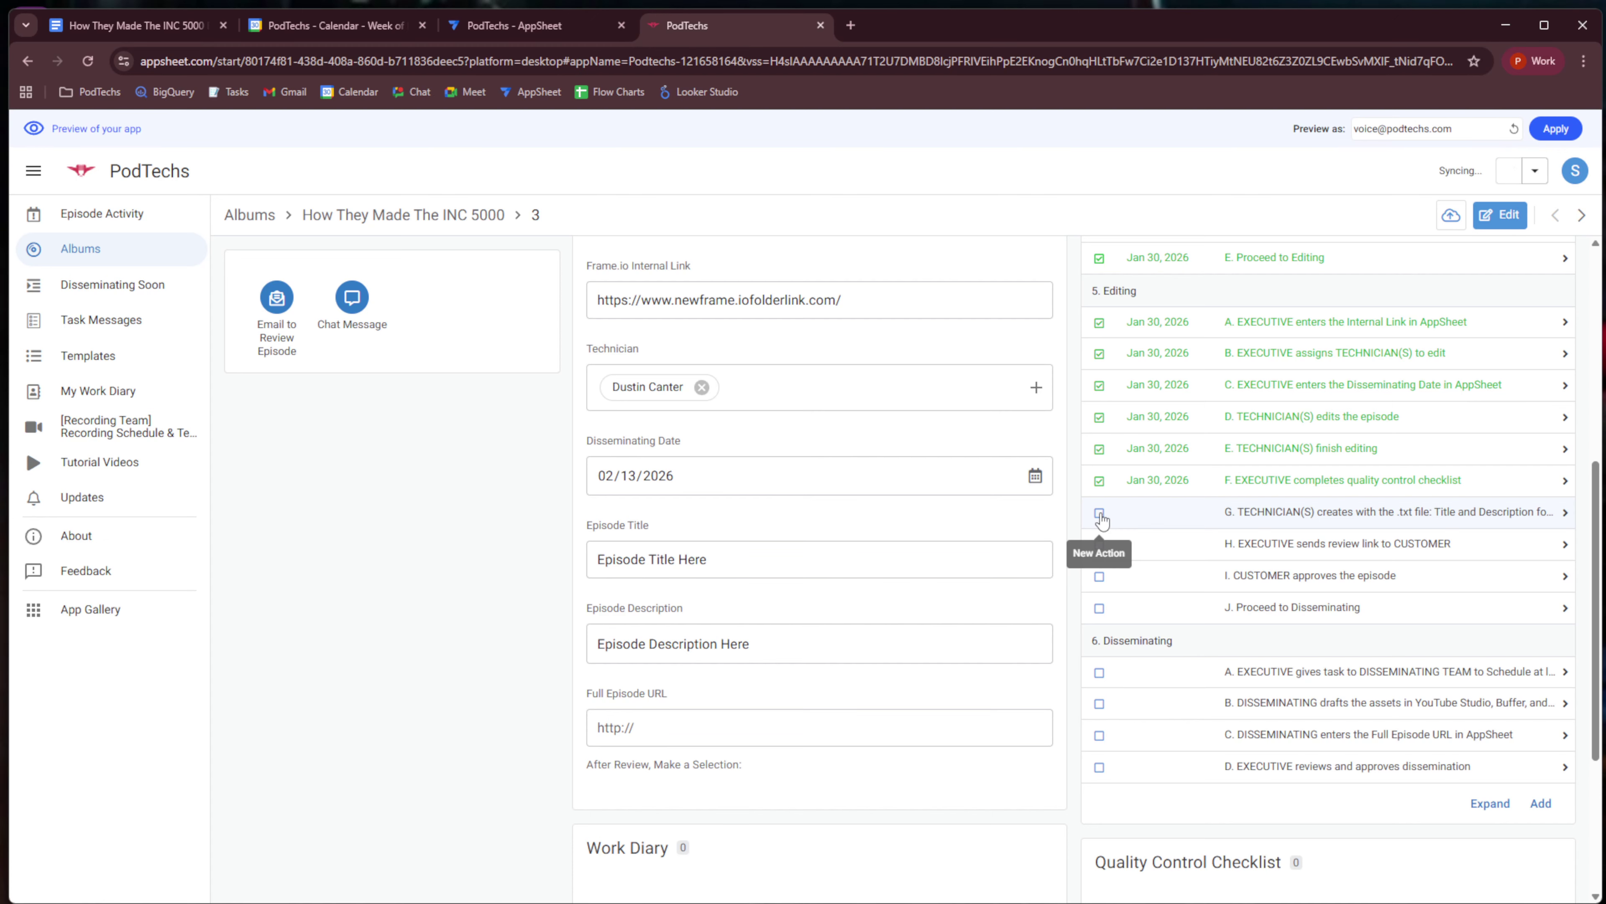
# View the details of Editing task G about the title and description .txt file, and mark the task as done.
pyautogui.click(1147, 520)
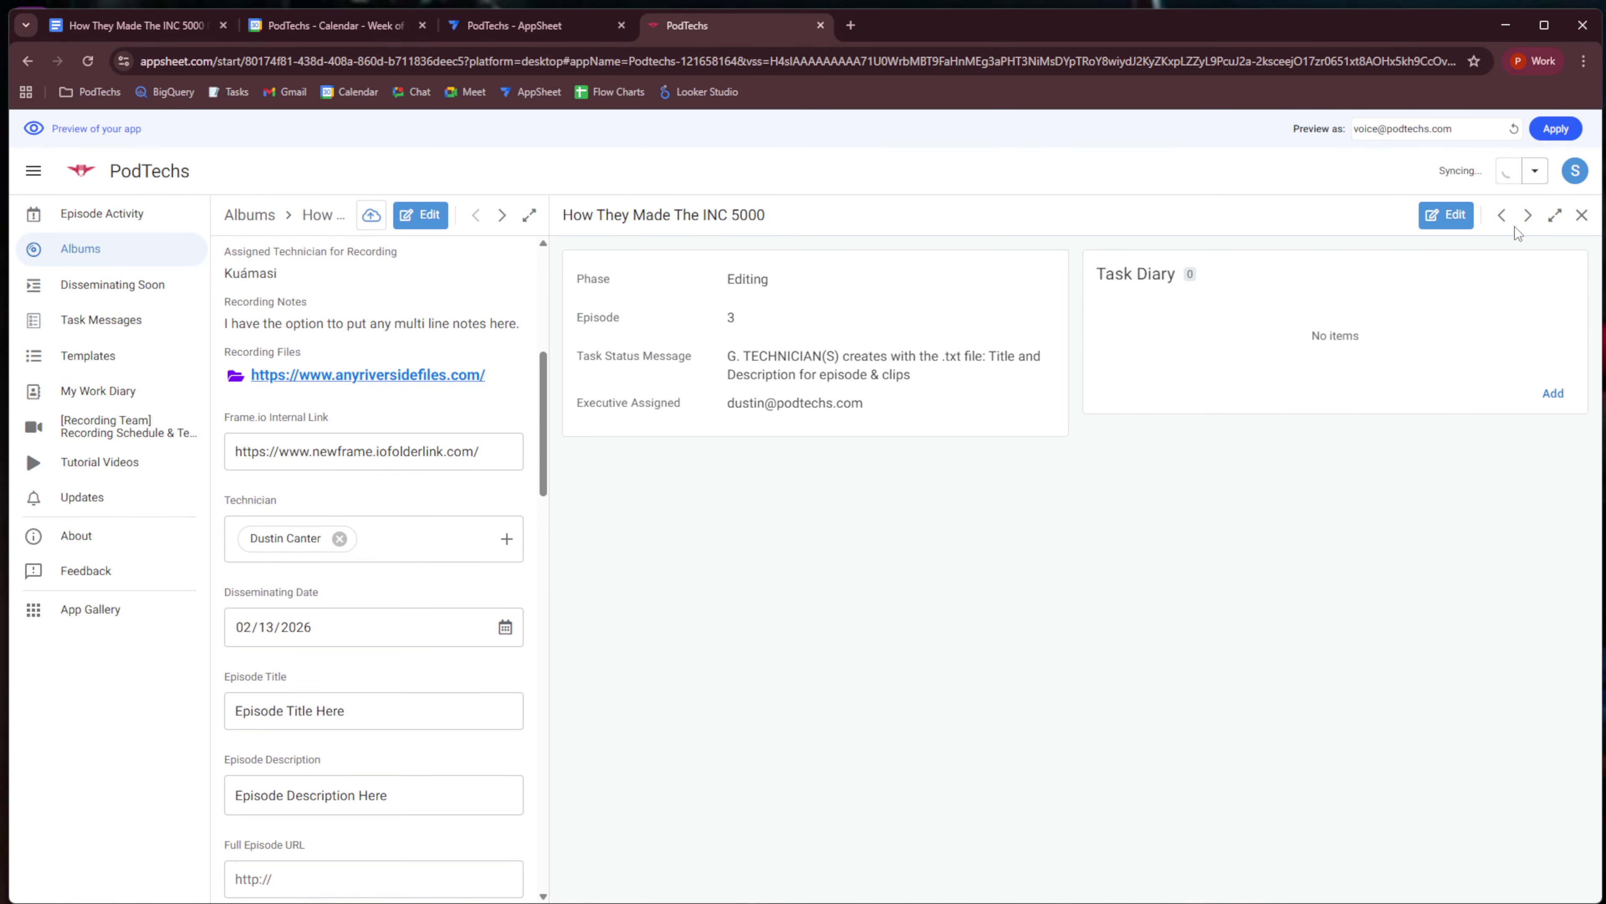
pyautogui.click(1582, 215)
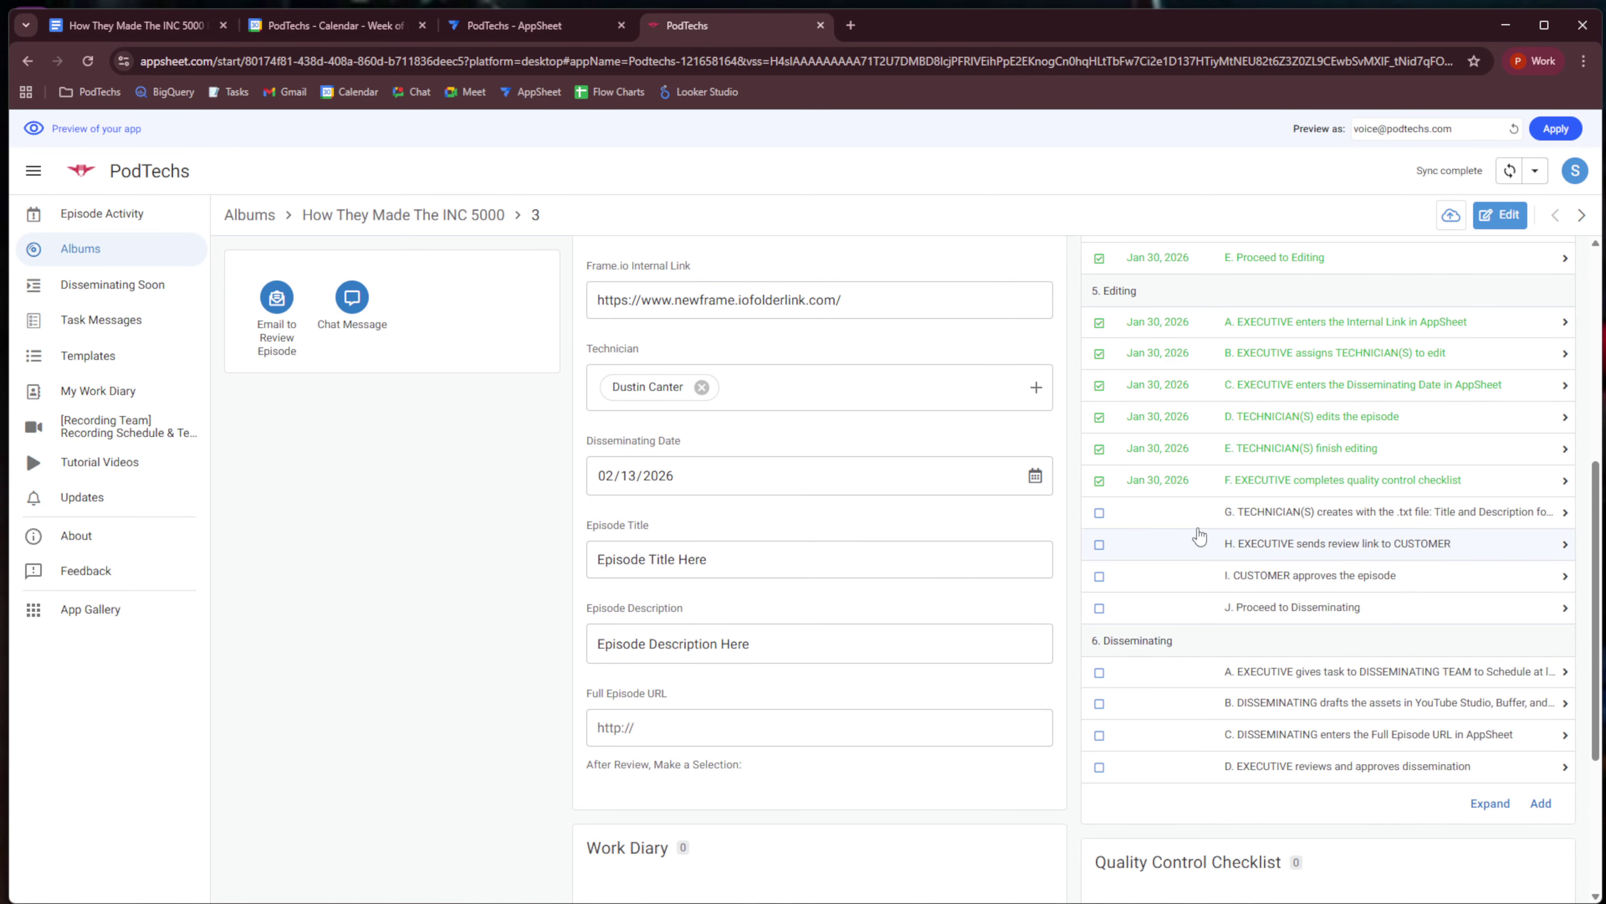
pyautogui.click(1100, 513)
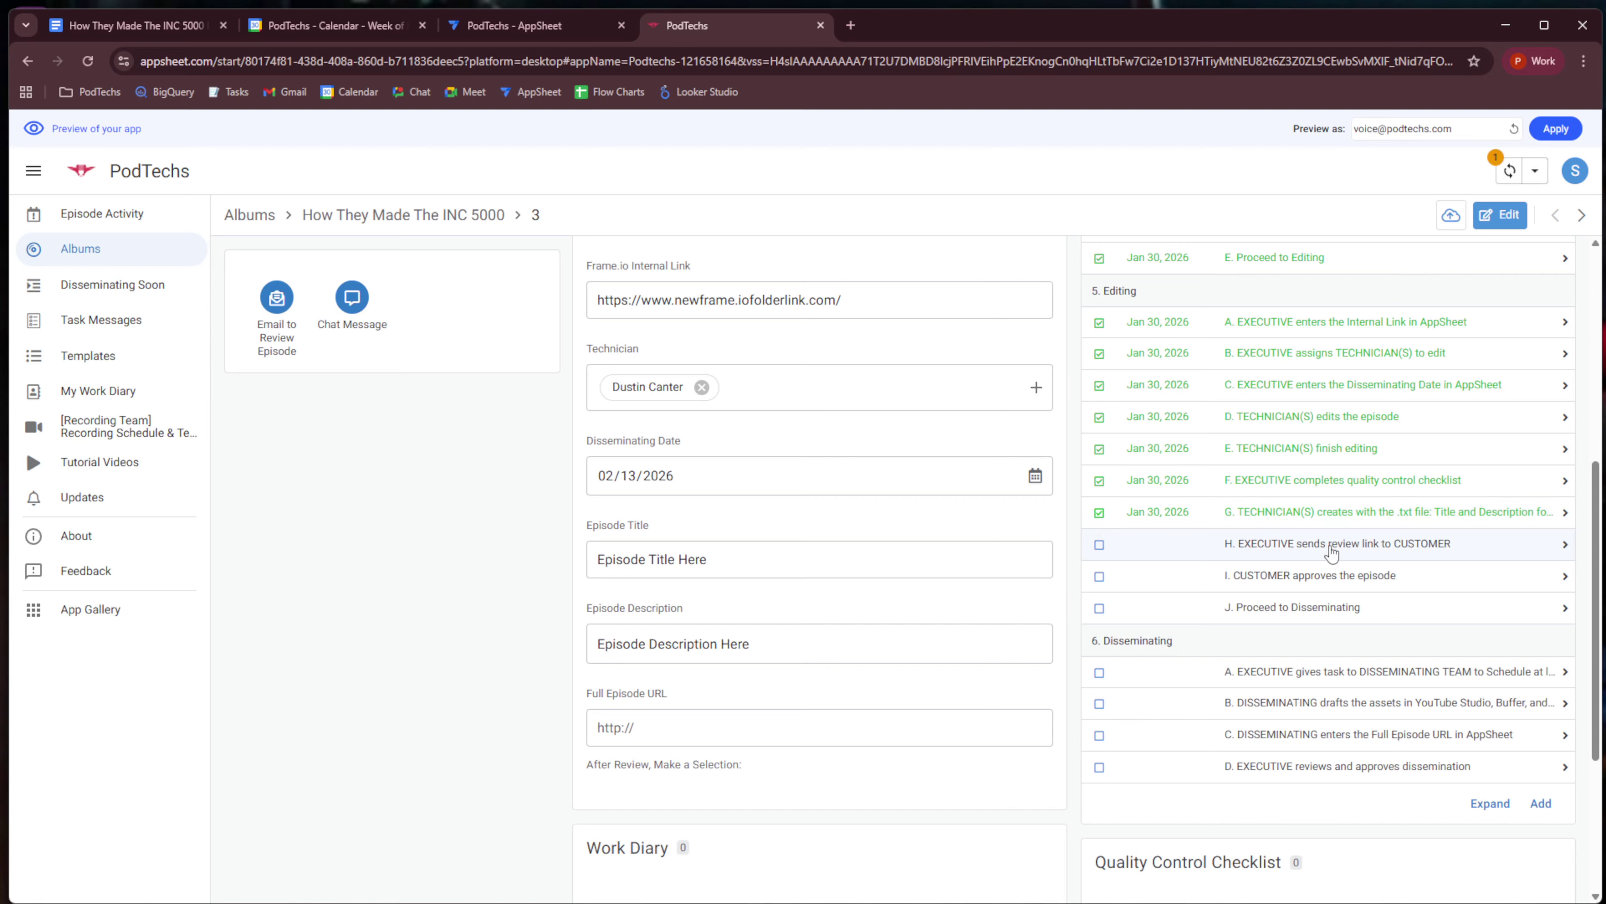
# Mark Editing tasks H, I and J as done, covering the review link, customer approval and proceeding to Disseminating.
pyautogui.click(1100, 547)
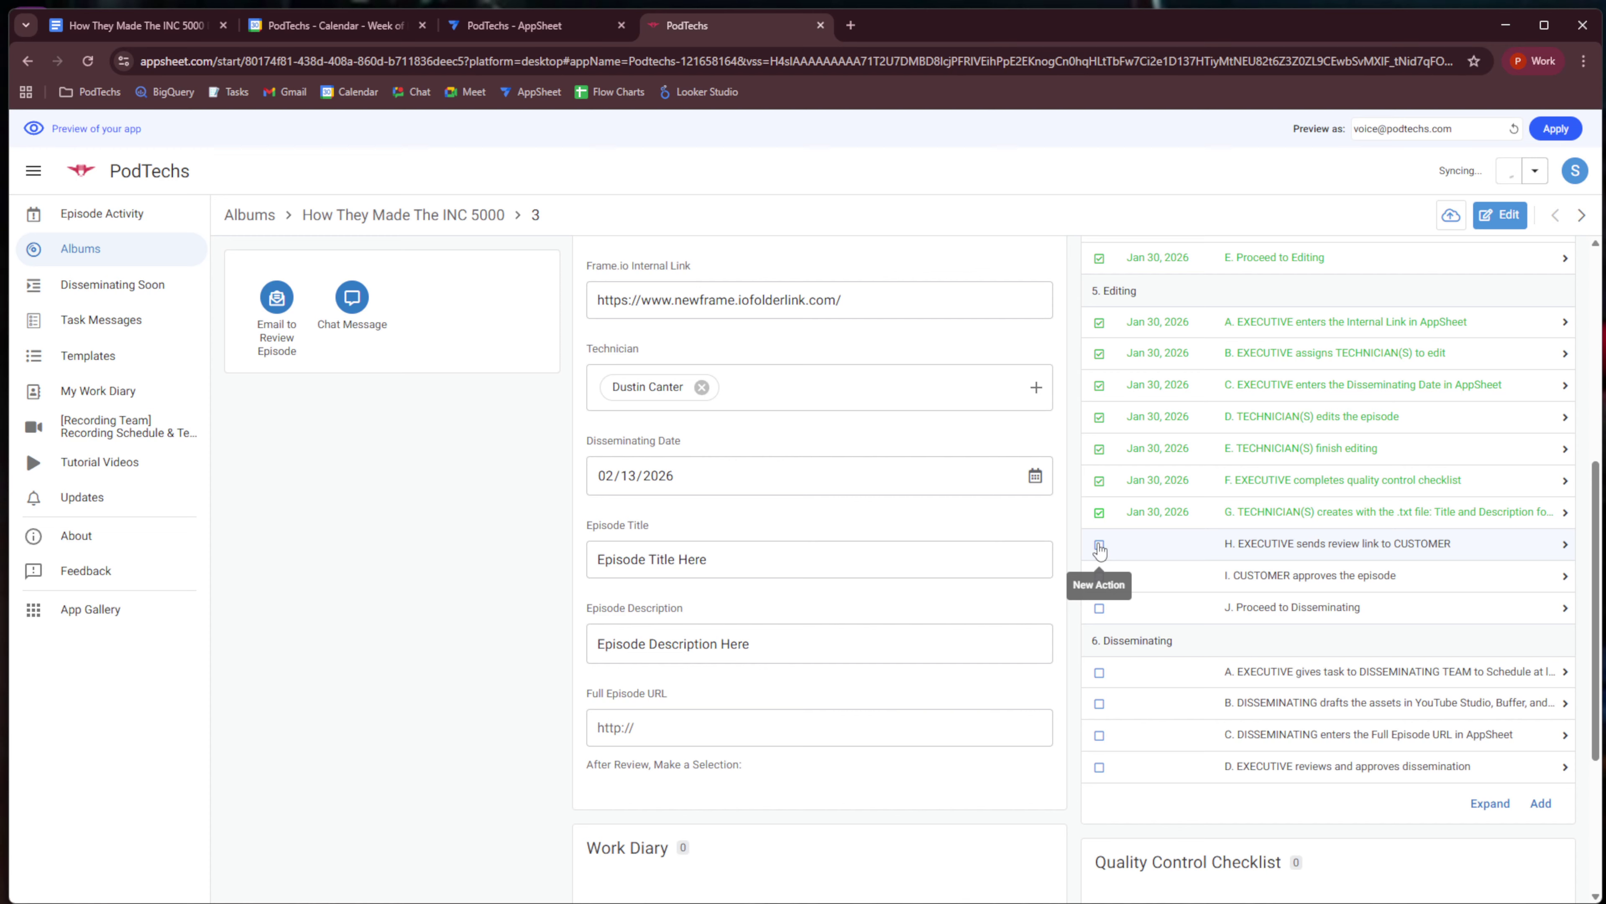
pyautogui.click(1099, 546)
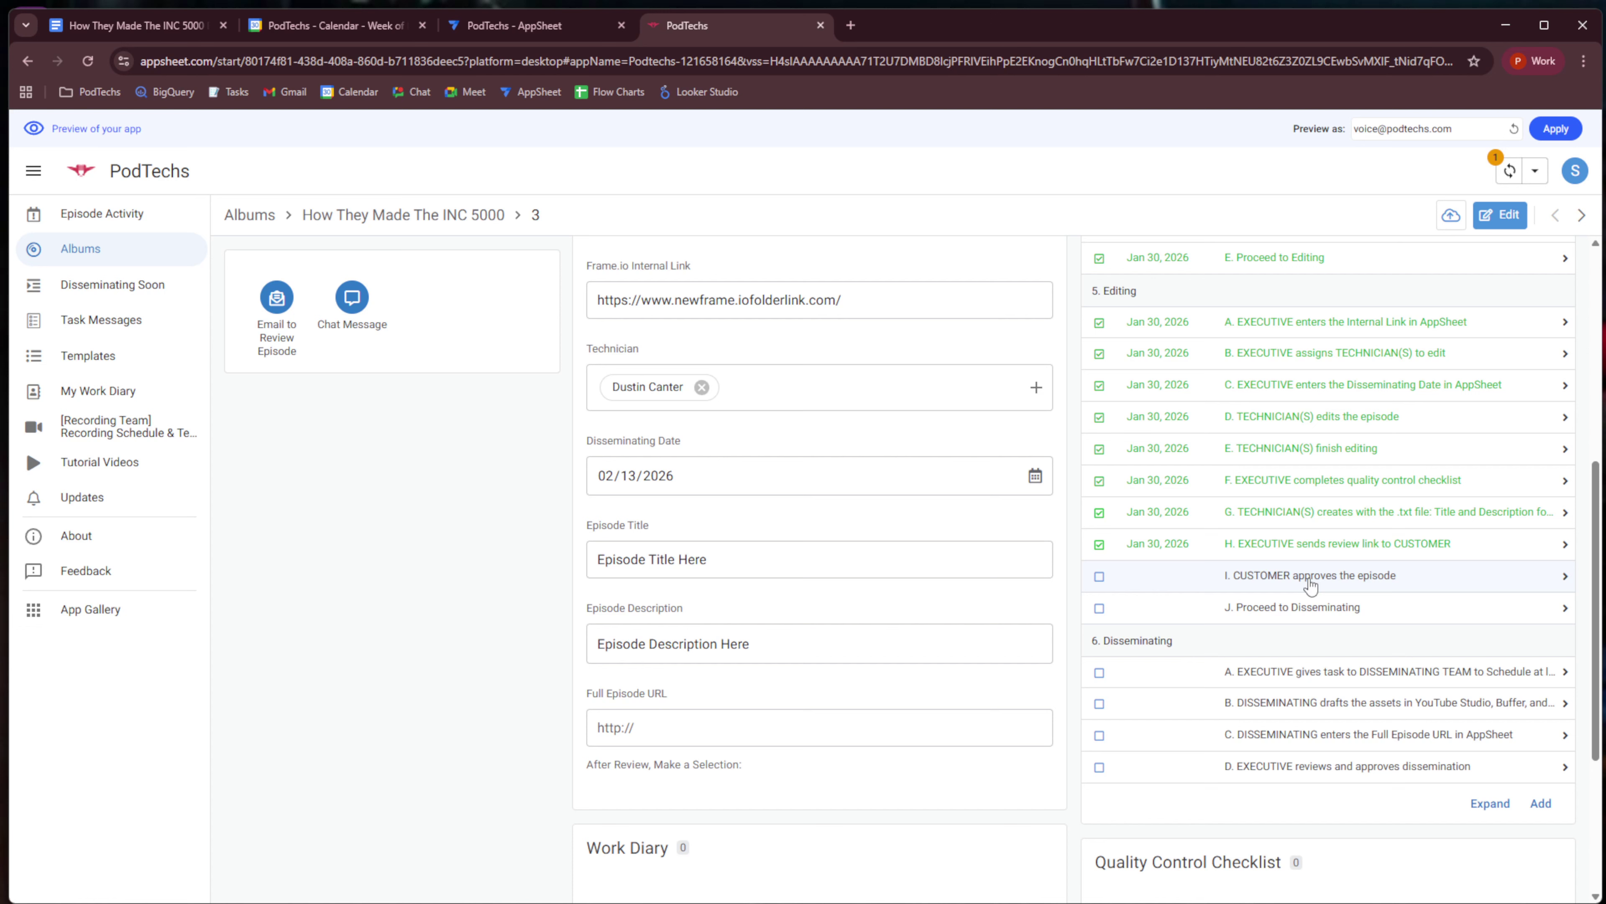
pyautogui.click(1100, 583)
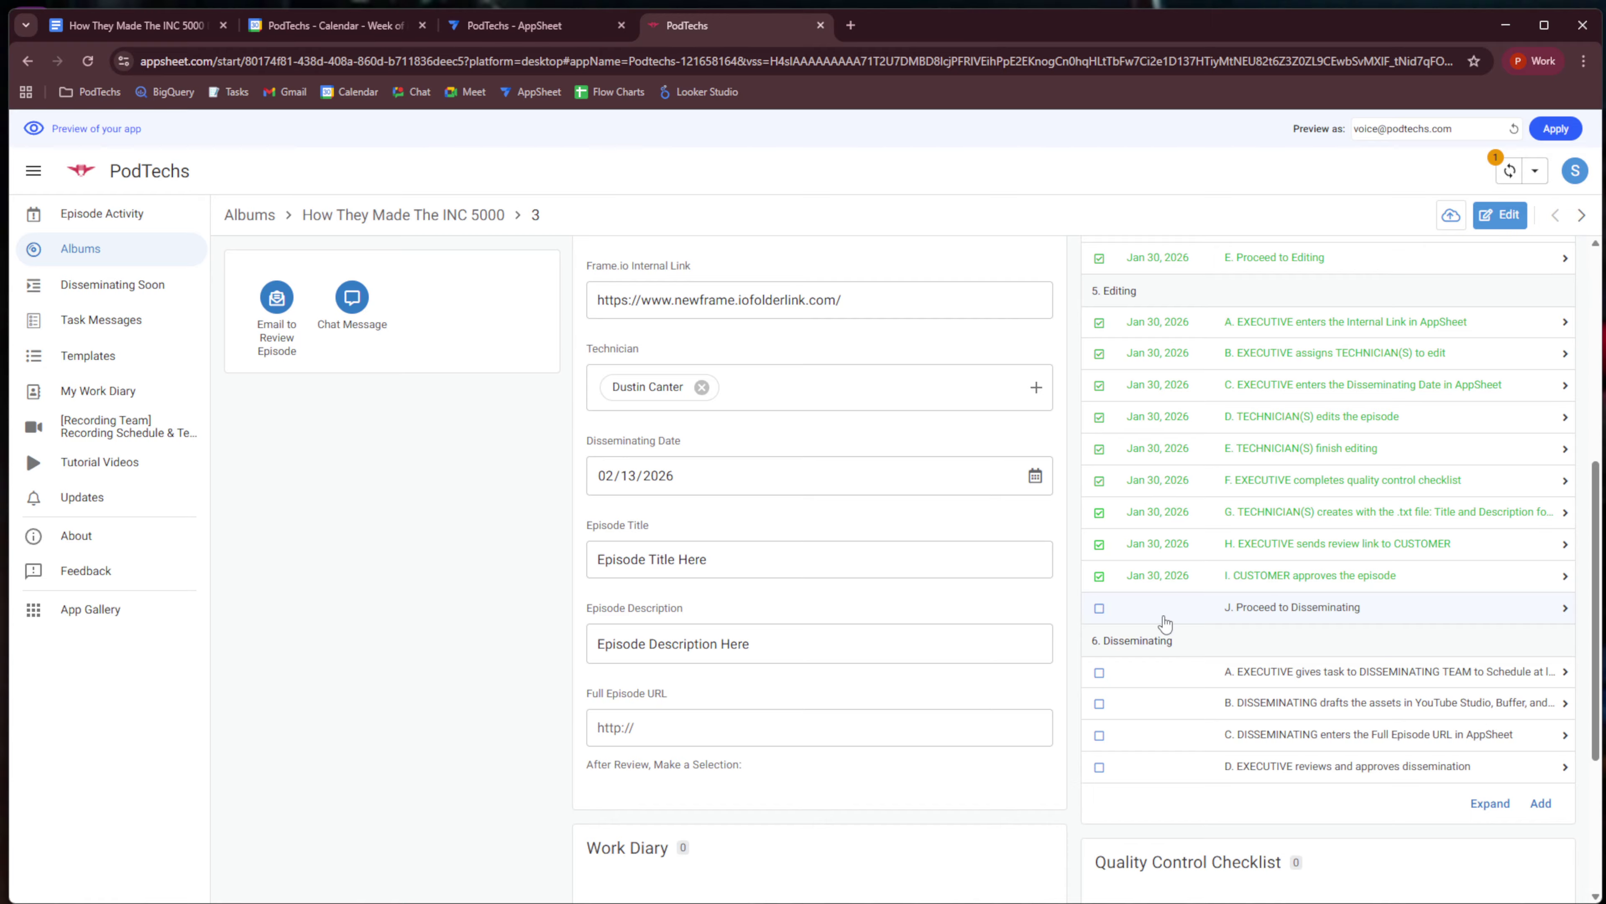
pyautogui.click(1099, 609)
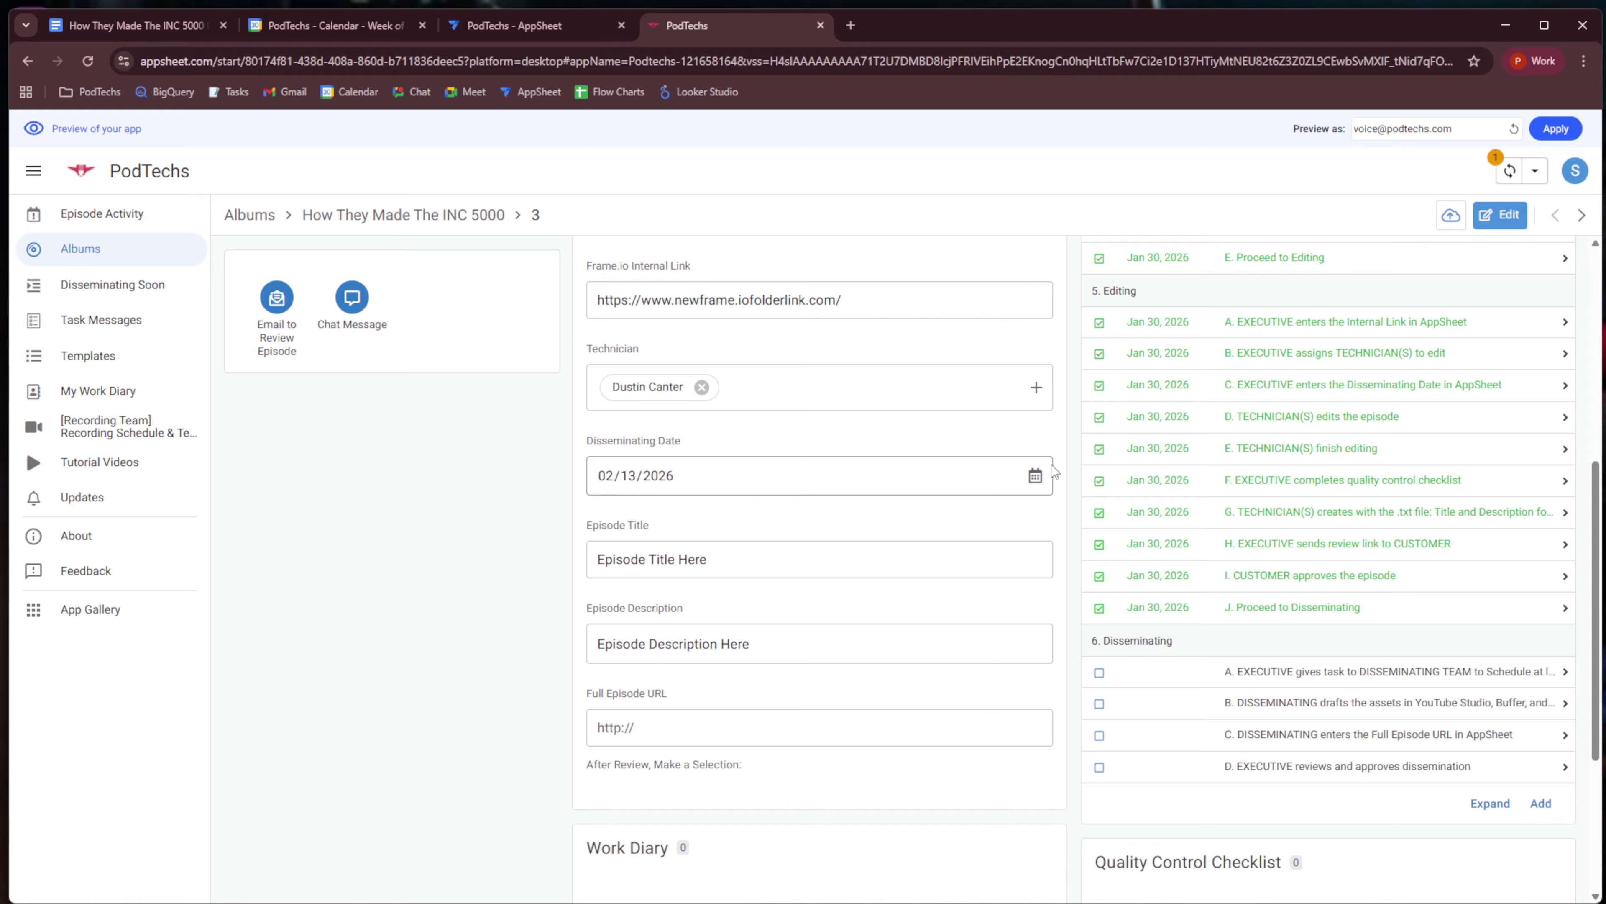
# Change the episode's phase to Disseminating and check which fields that phase requires.
pyautogui.scroll(-3, 1065, 472)
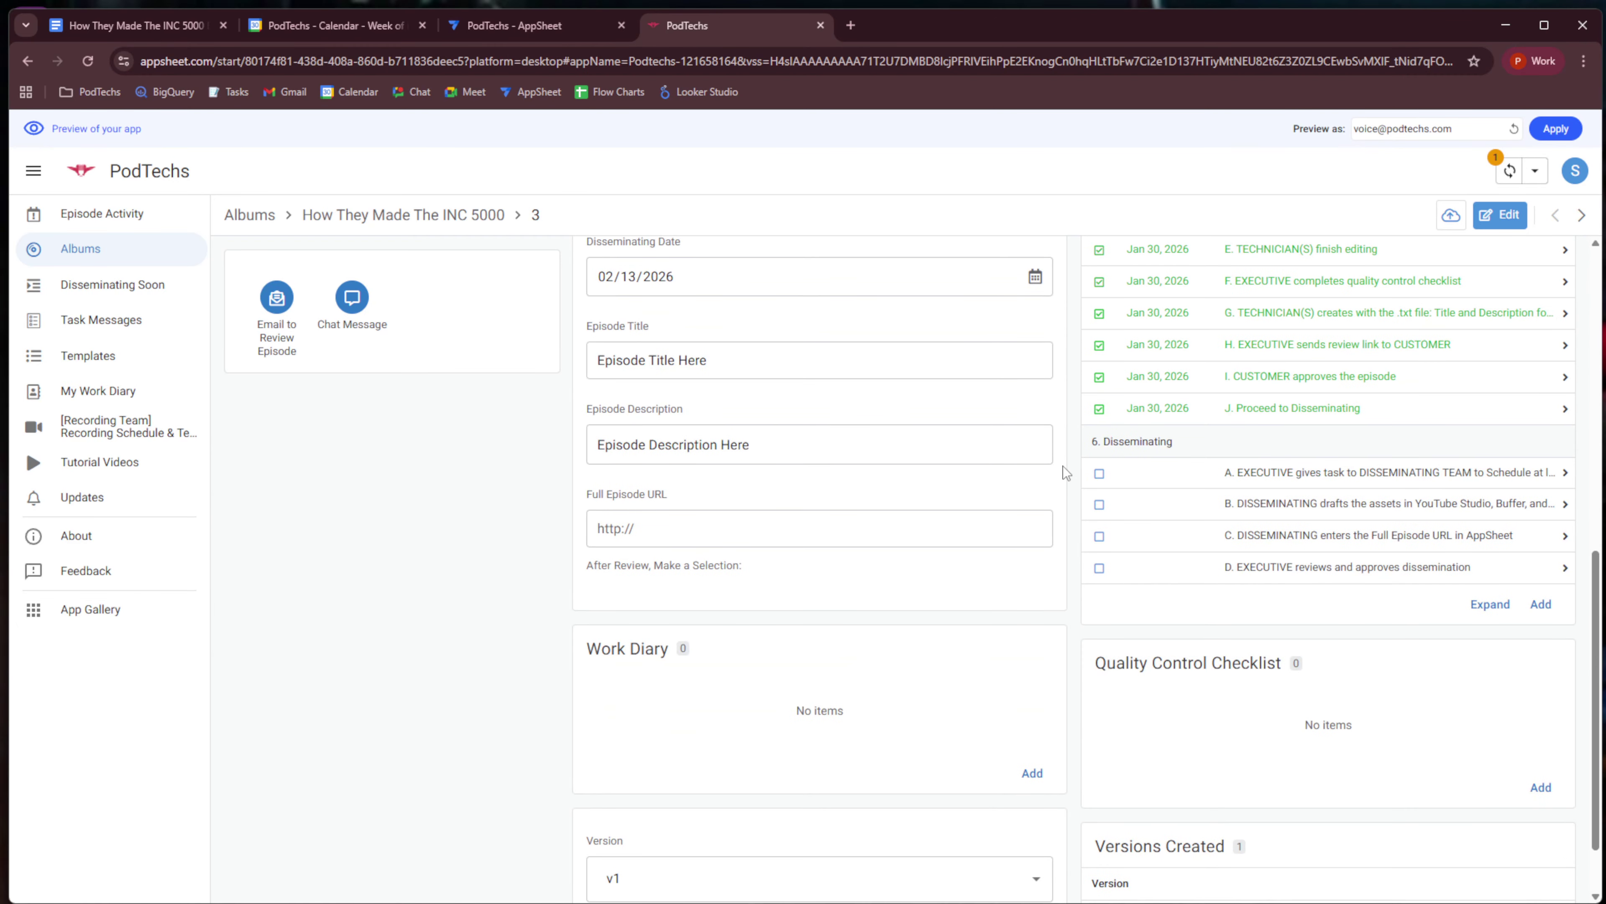
pyautogui.scroll(10, 1063, 468)
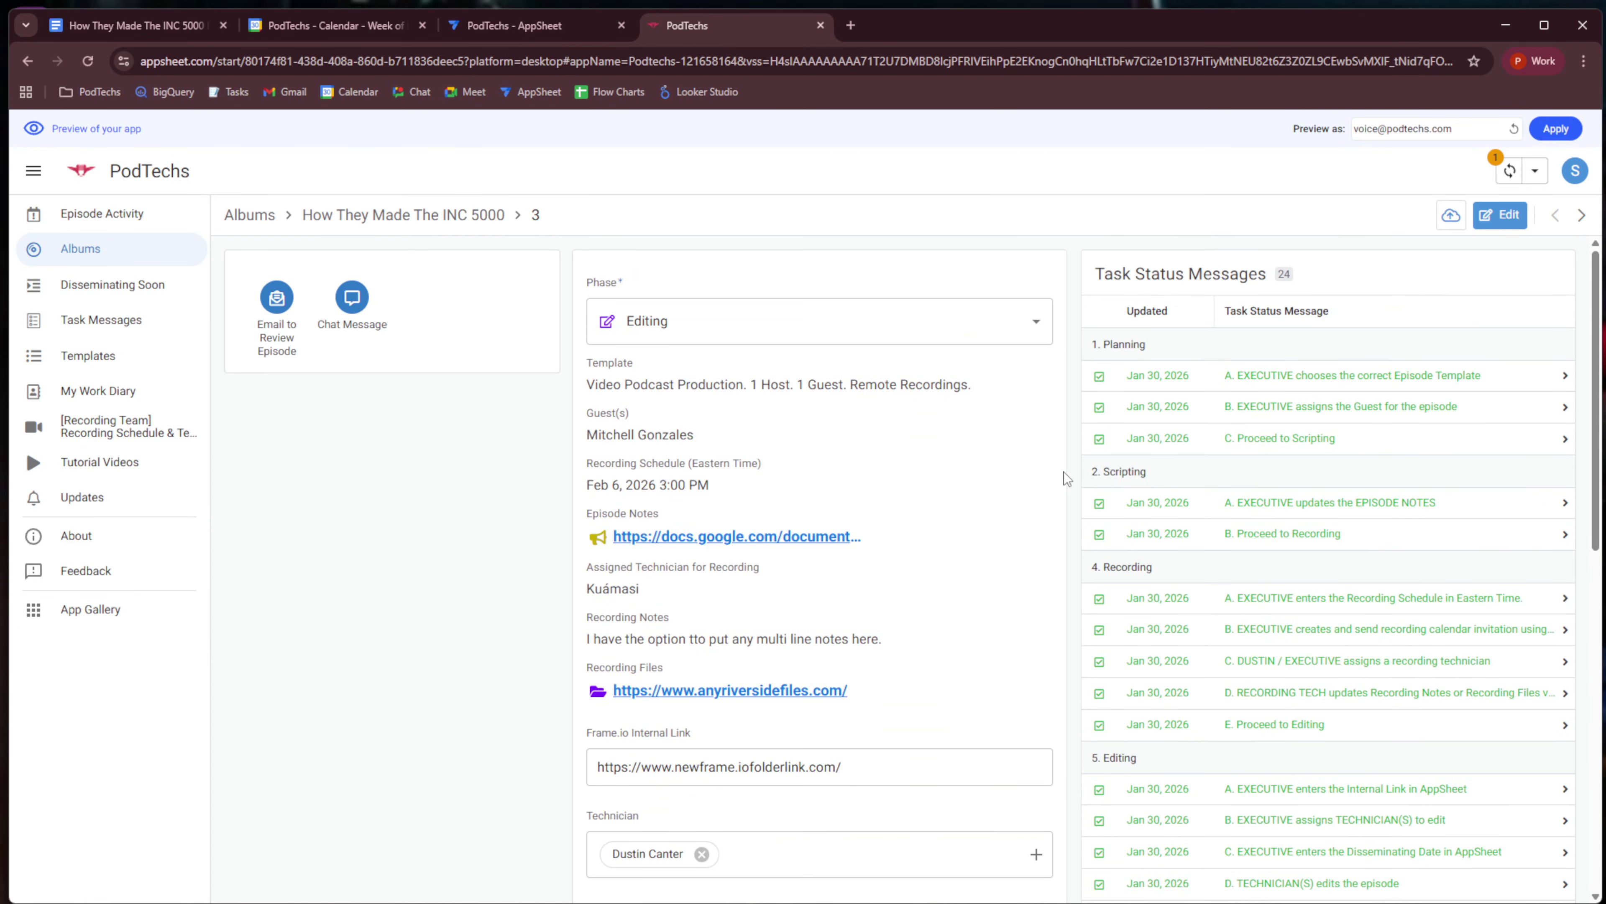
pyautogui.click(1034, 323)
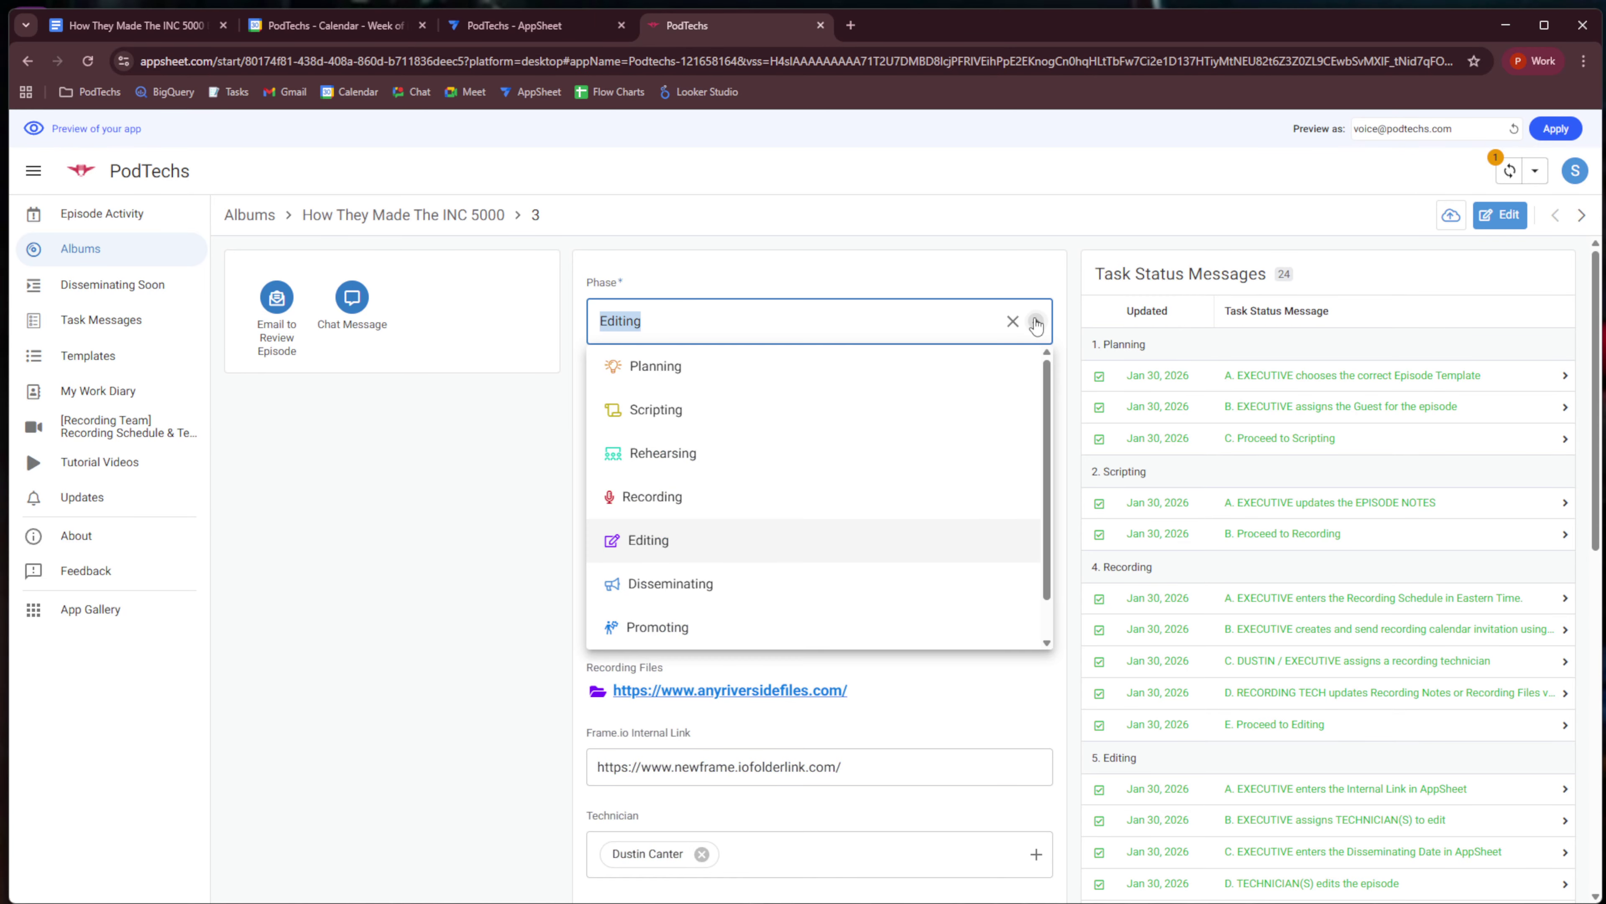
pyautogui.click(917, 585)
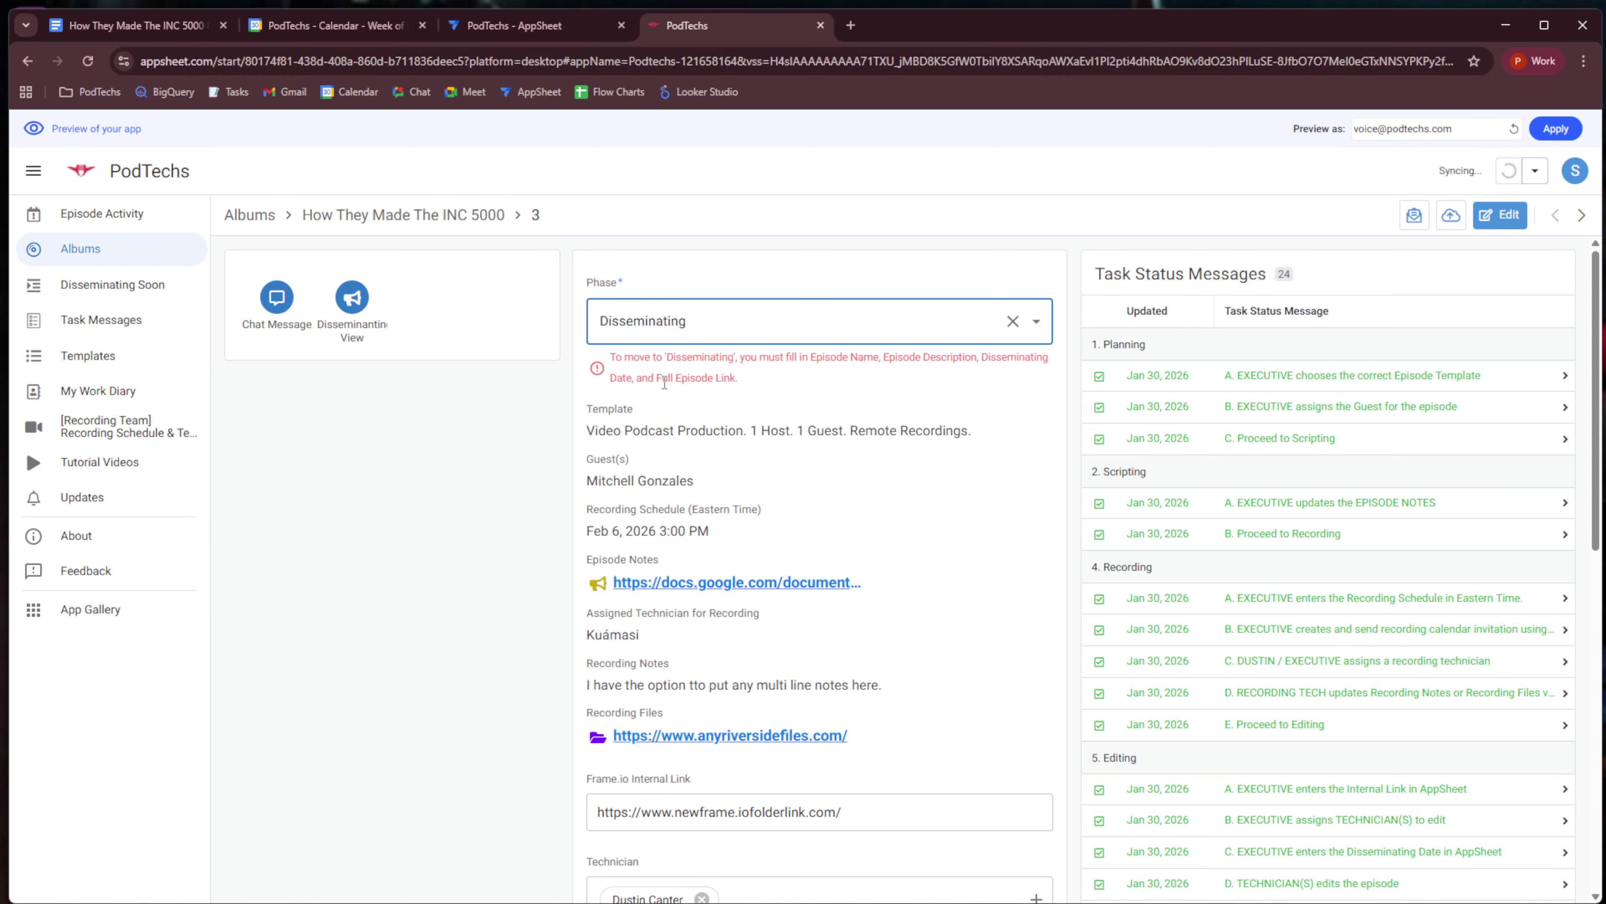
pyautogui.moveTo(641, 378); pyautogui.dragTo(735, 380)
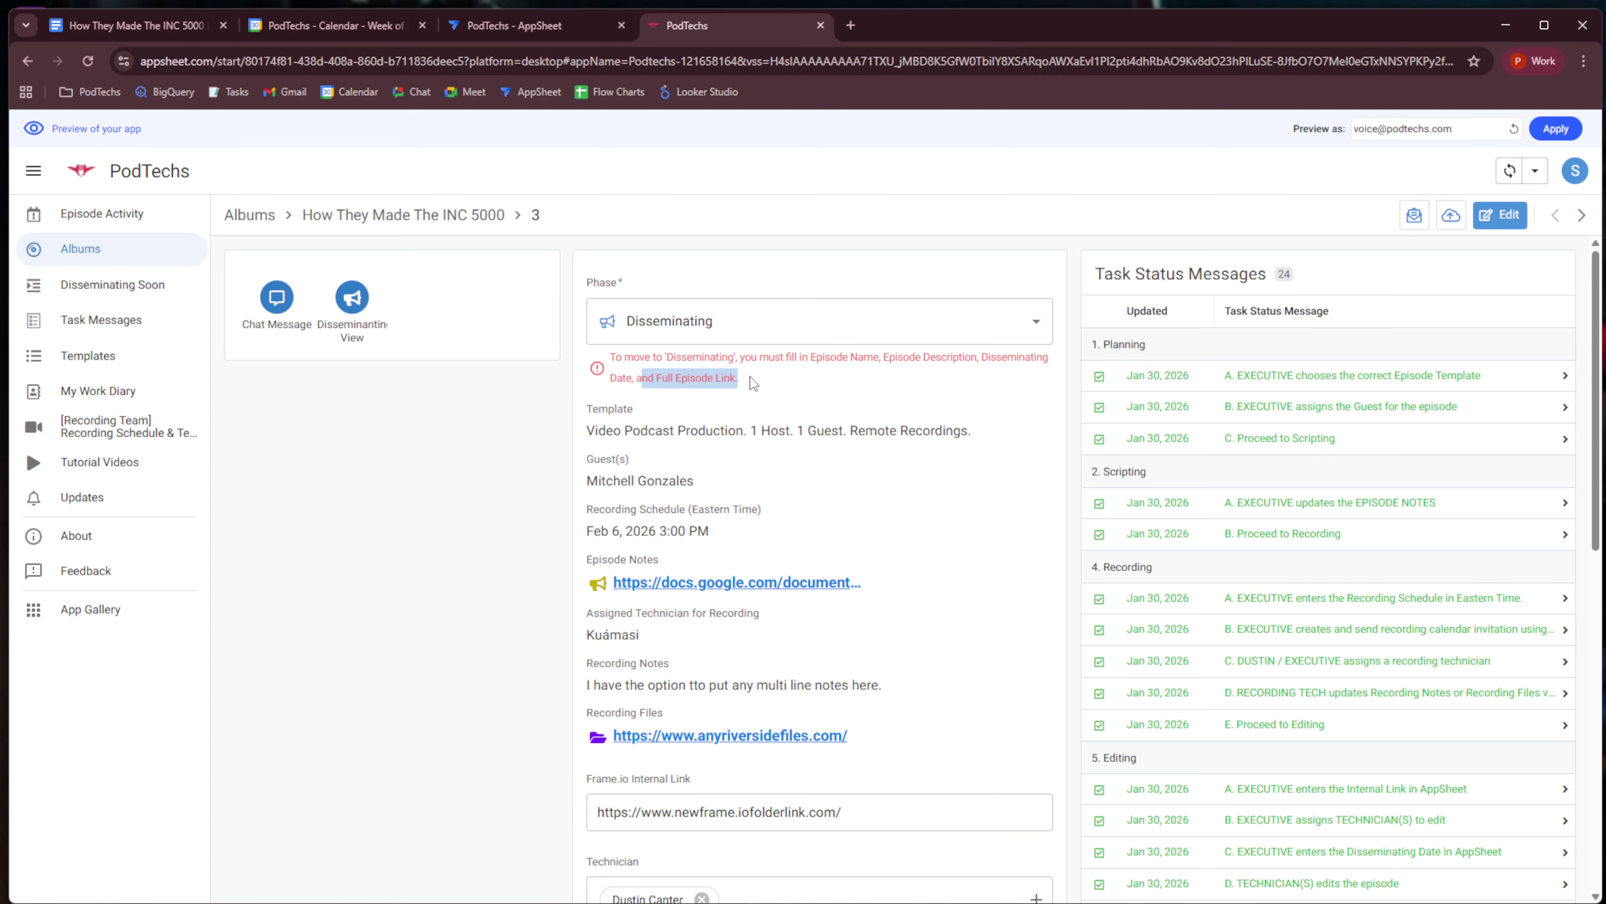
pyautogui.click(1013, 529)
pyautogui.scroll(-1, 1048, 532)
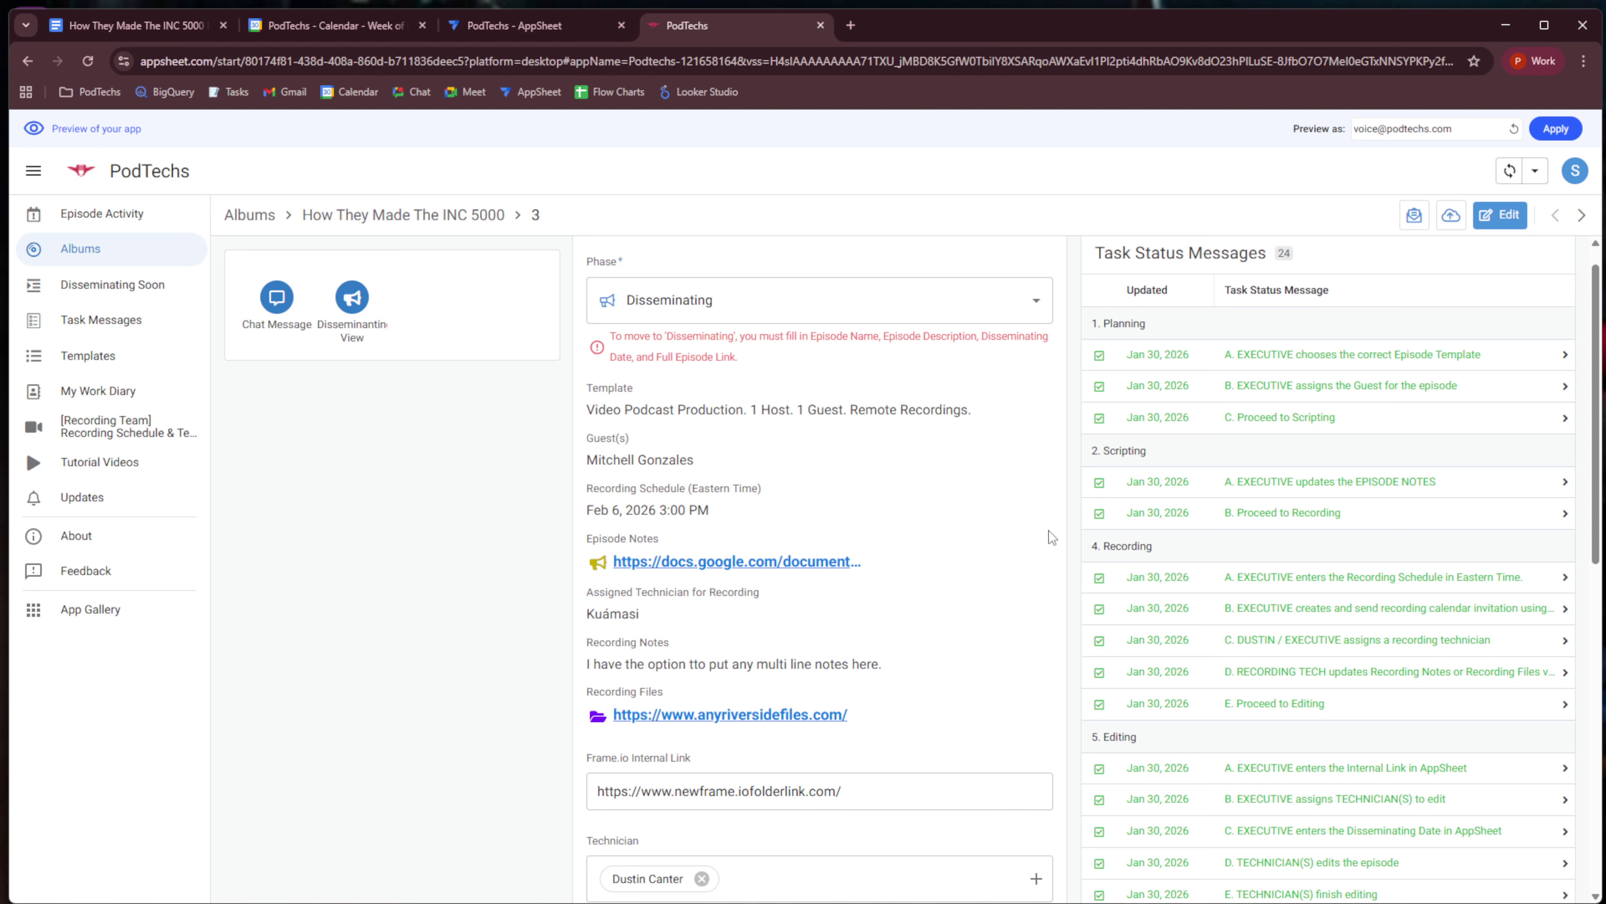
# Check the episode's missing dissemination details and set its phase back to Editing.
pyautogui.scroll(-3, 1068, 527)
pyautogui.scroll(-15, 1067, 528)
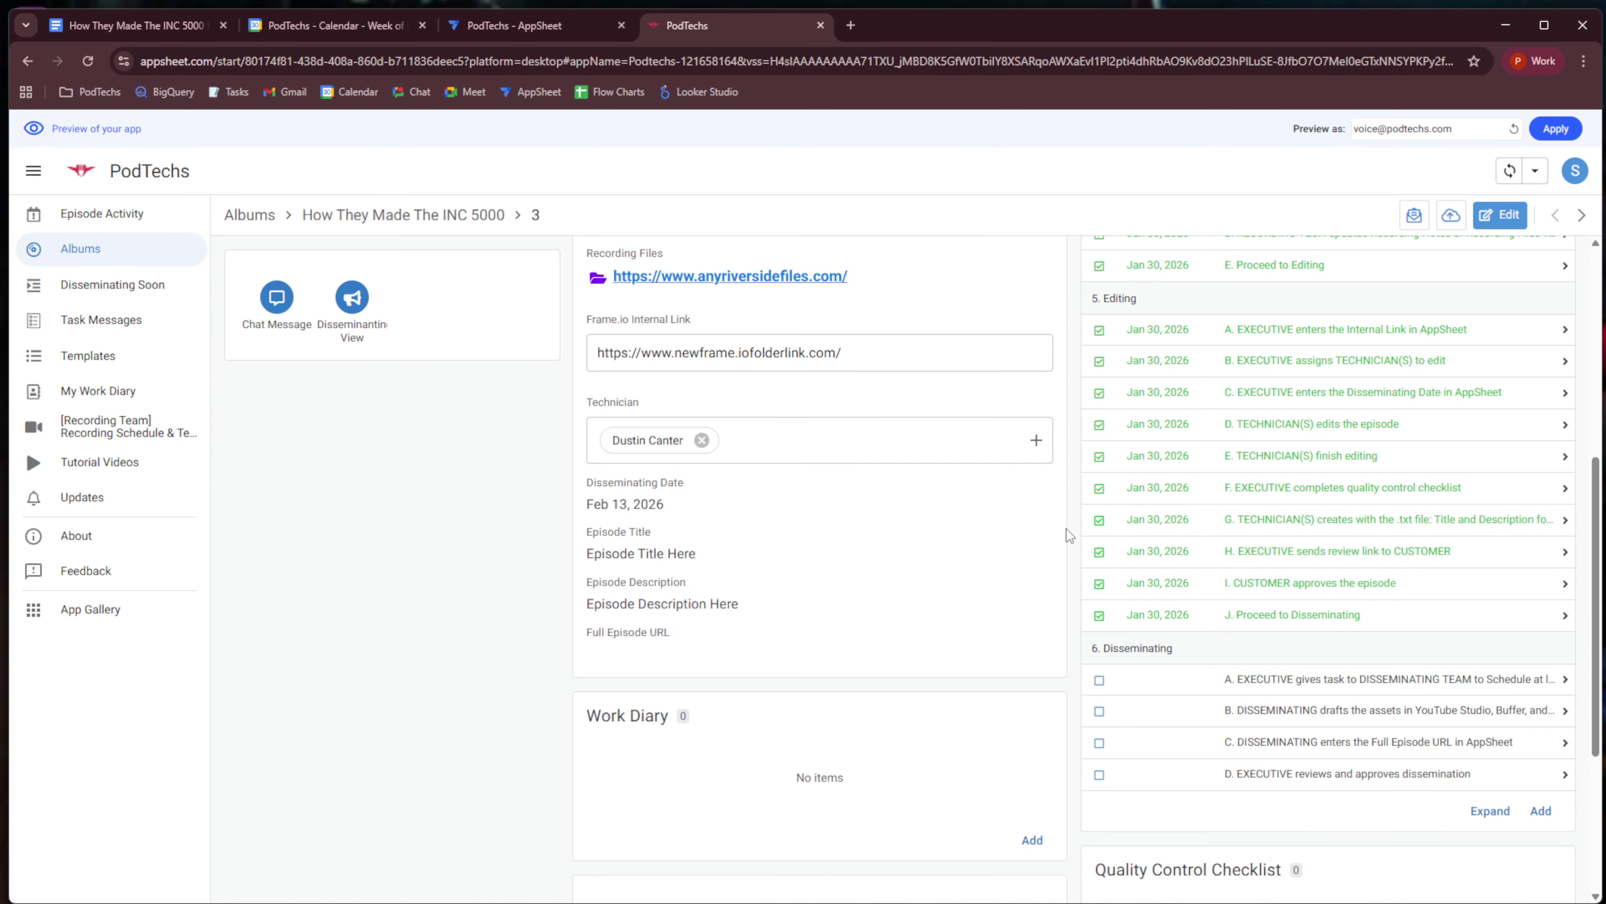
pyautogui.scroll(4, 1056, 525)
pyautogui.scroll(17, 1056, 523)
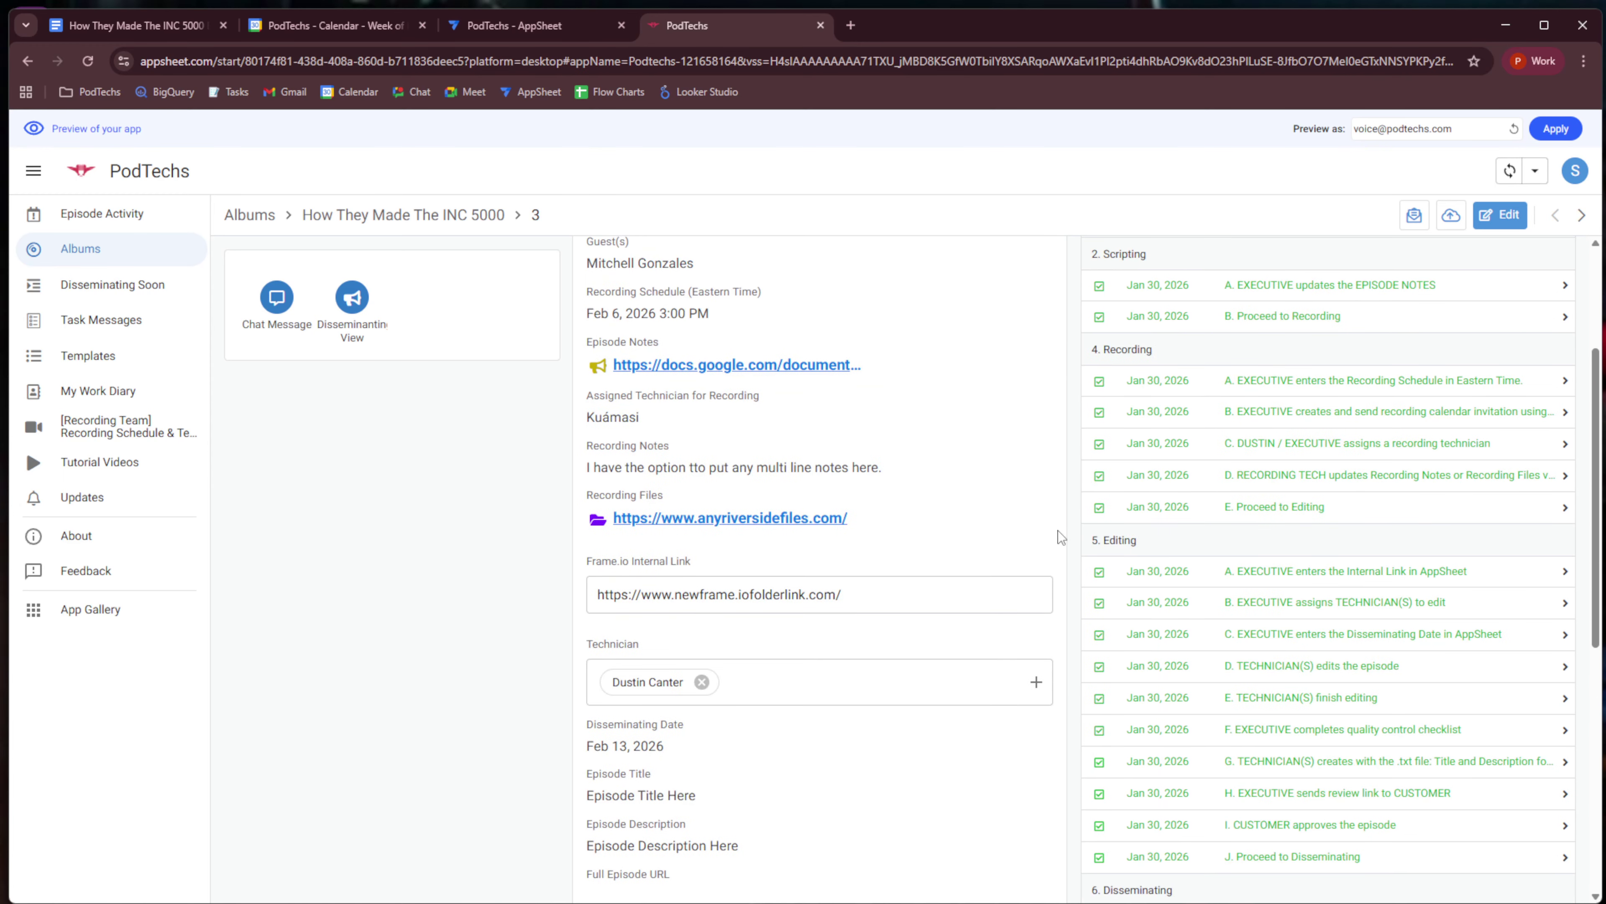
pyautogui.click(1035, 321)
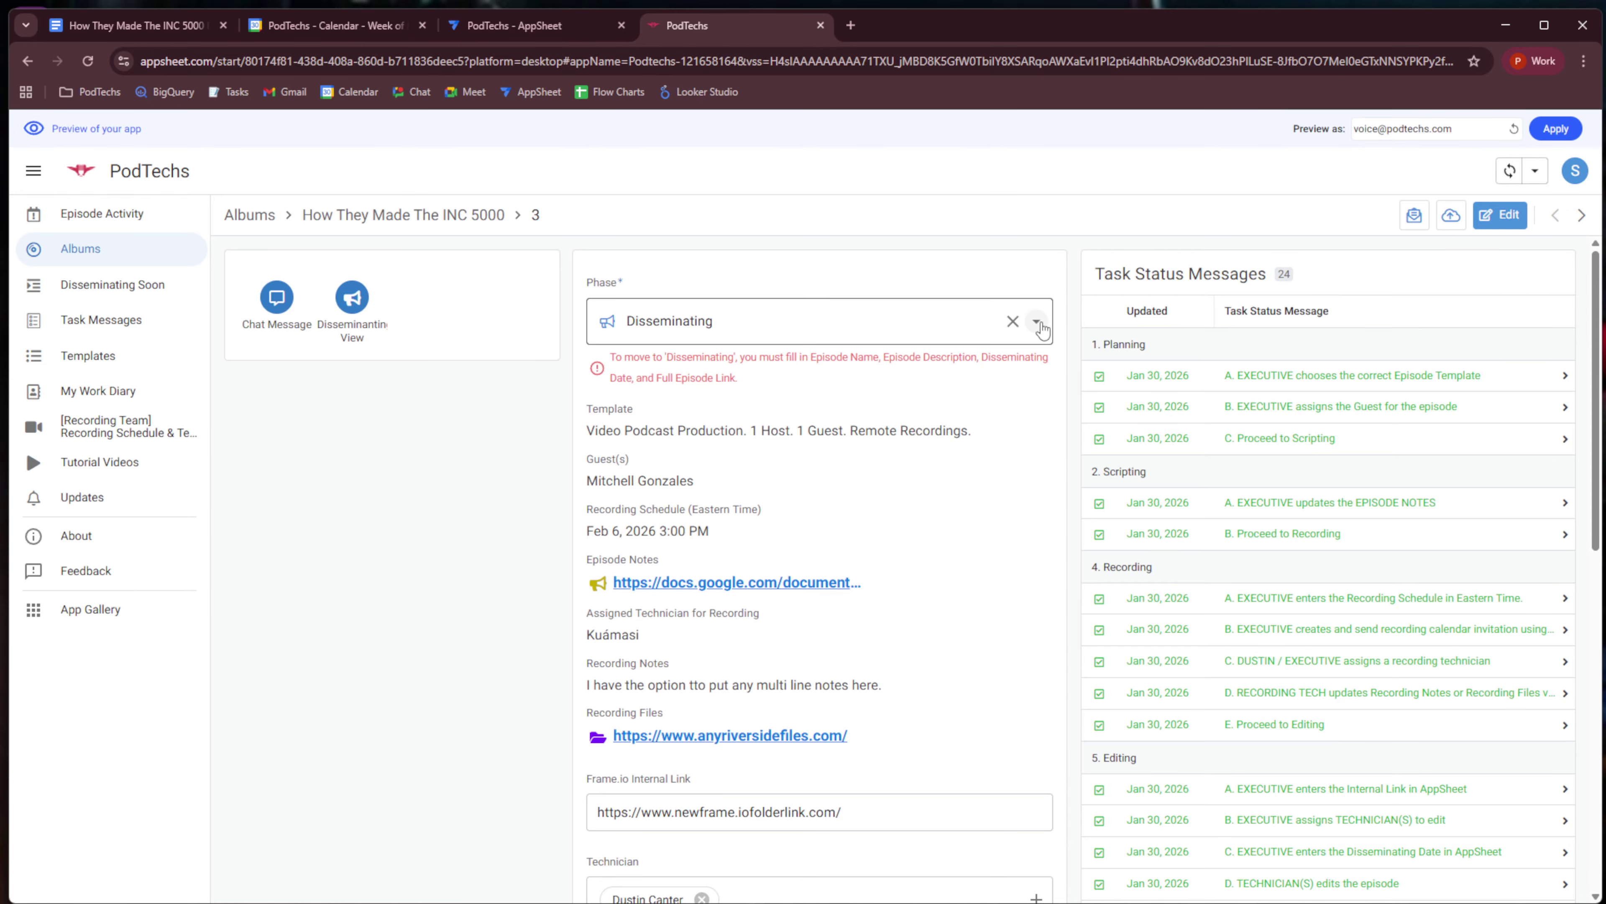
pyautogui.click(840, 541)
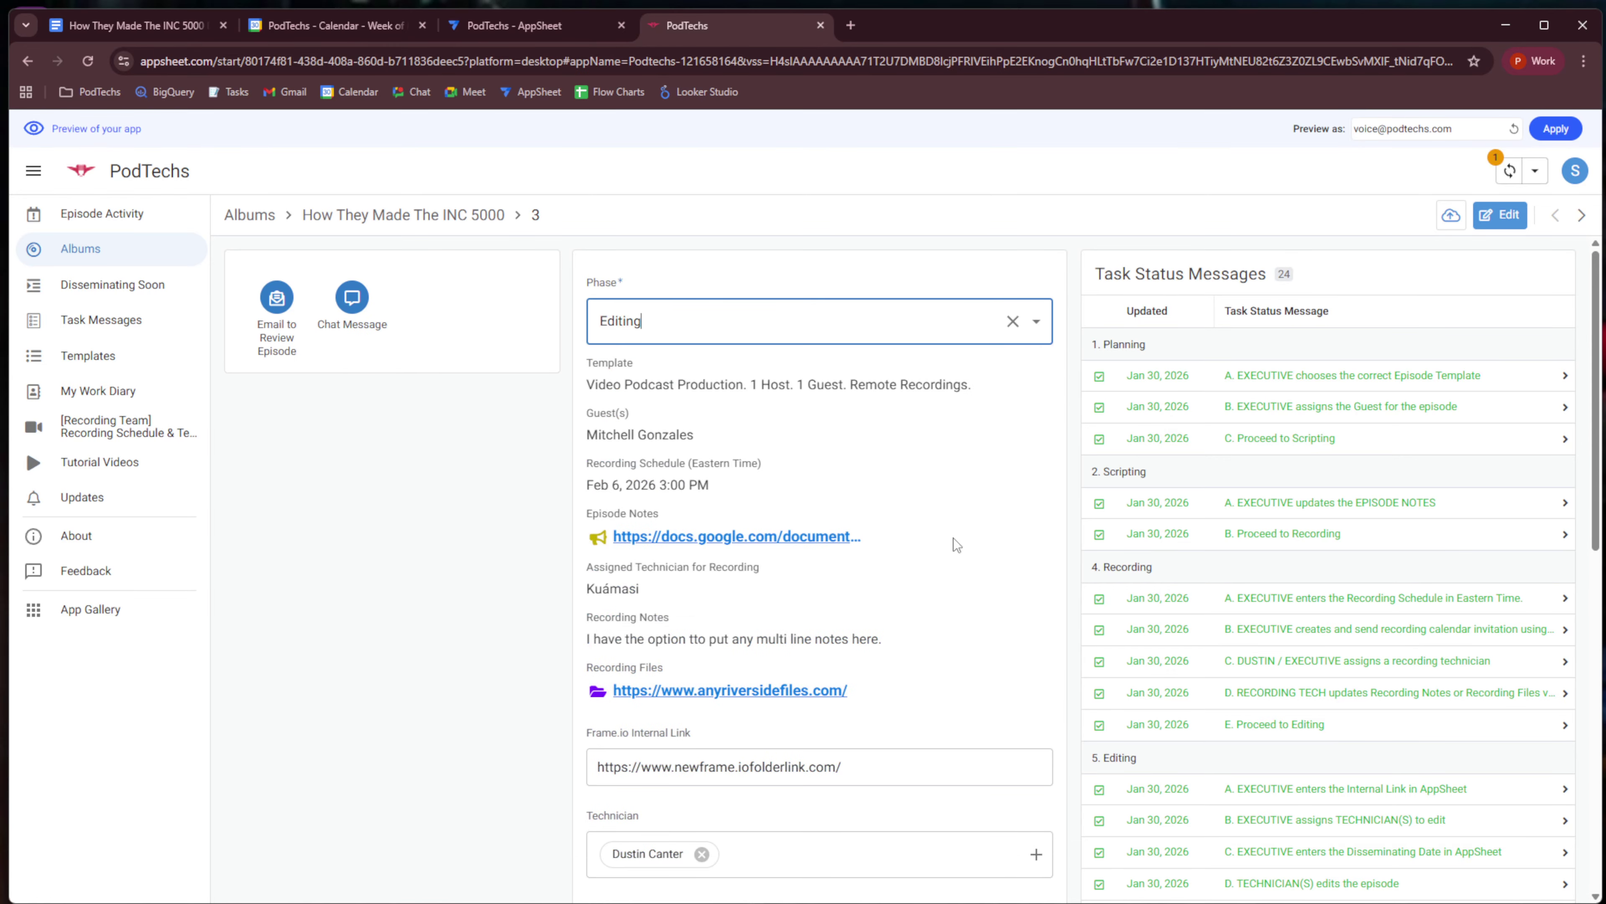
pyautogui.scroll(-16, 1066, 558)
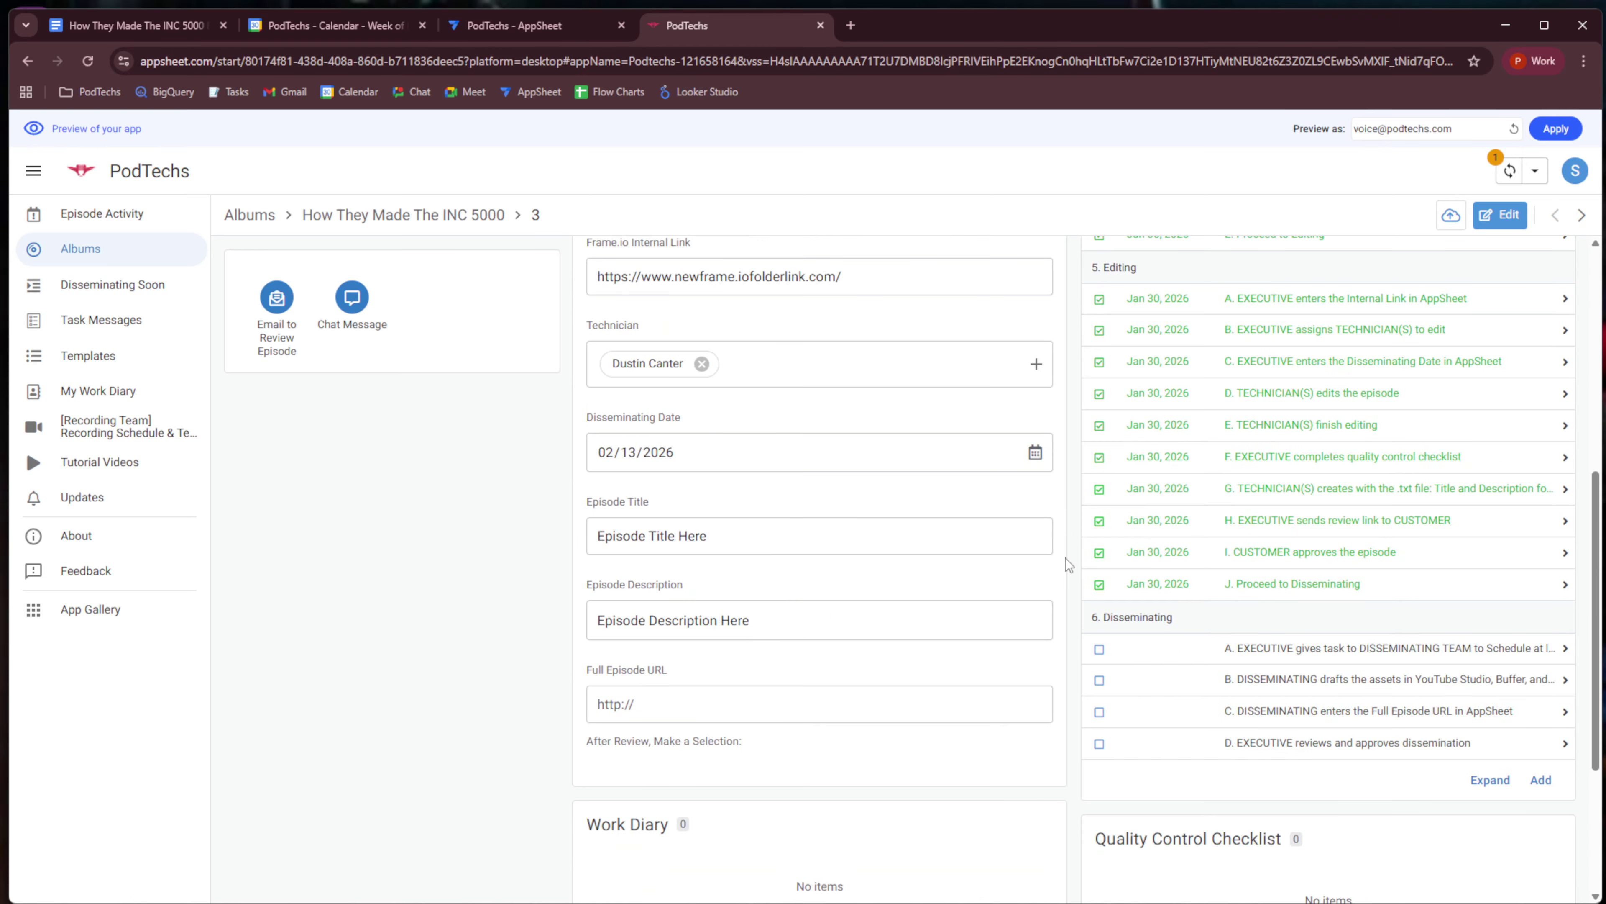
pyautogui.scroll(-2, 1065, 558)
pyautogui.click(865, 587)
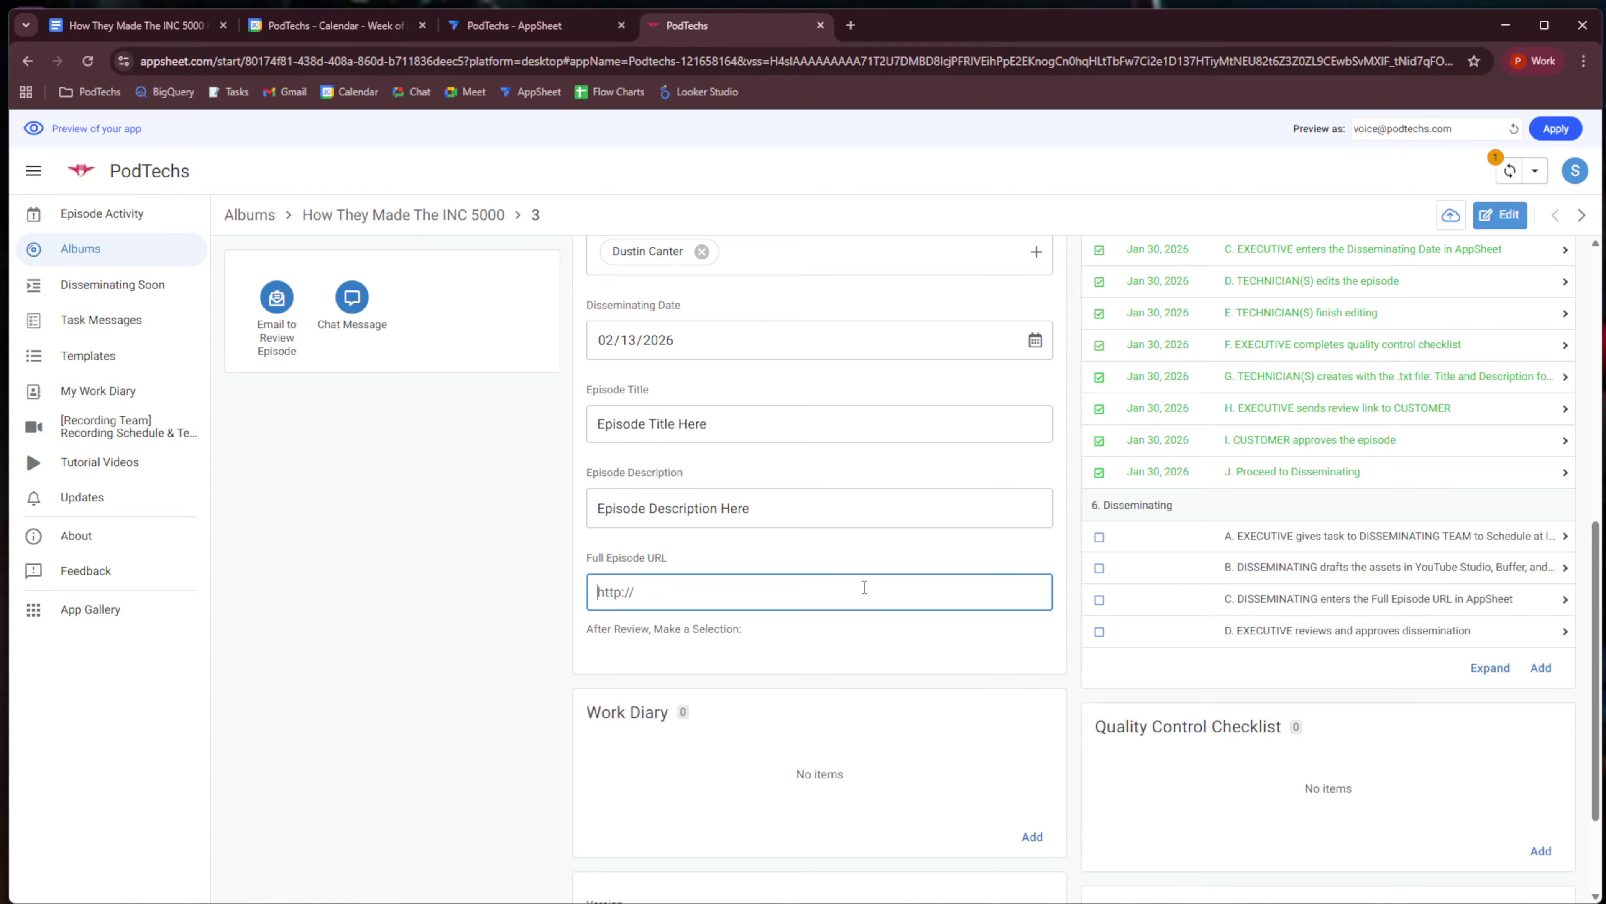
pyautogui.write('https://www.youtubefullurl.com')
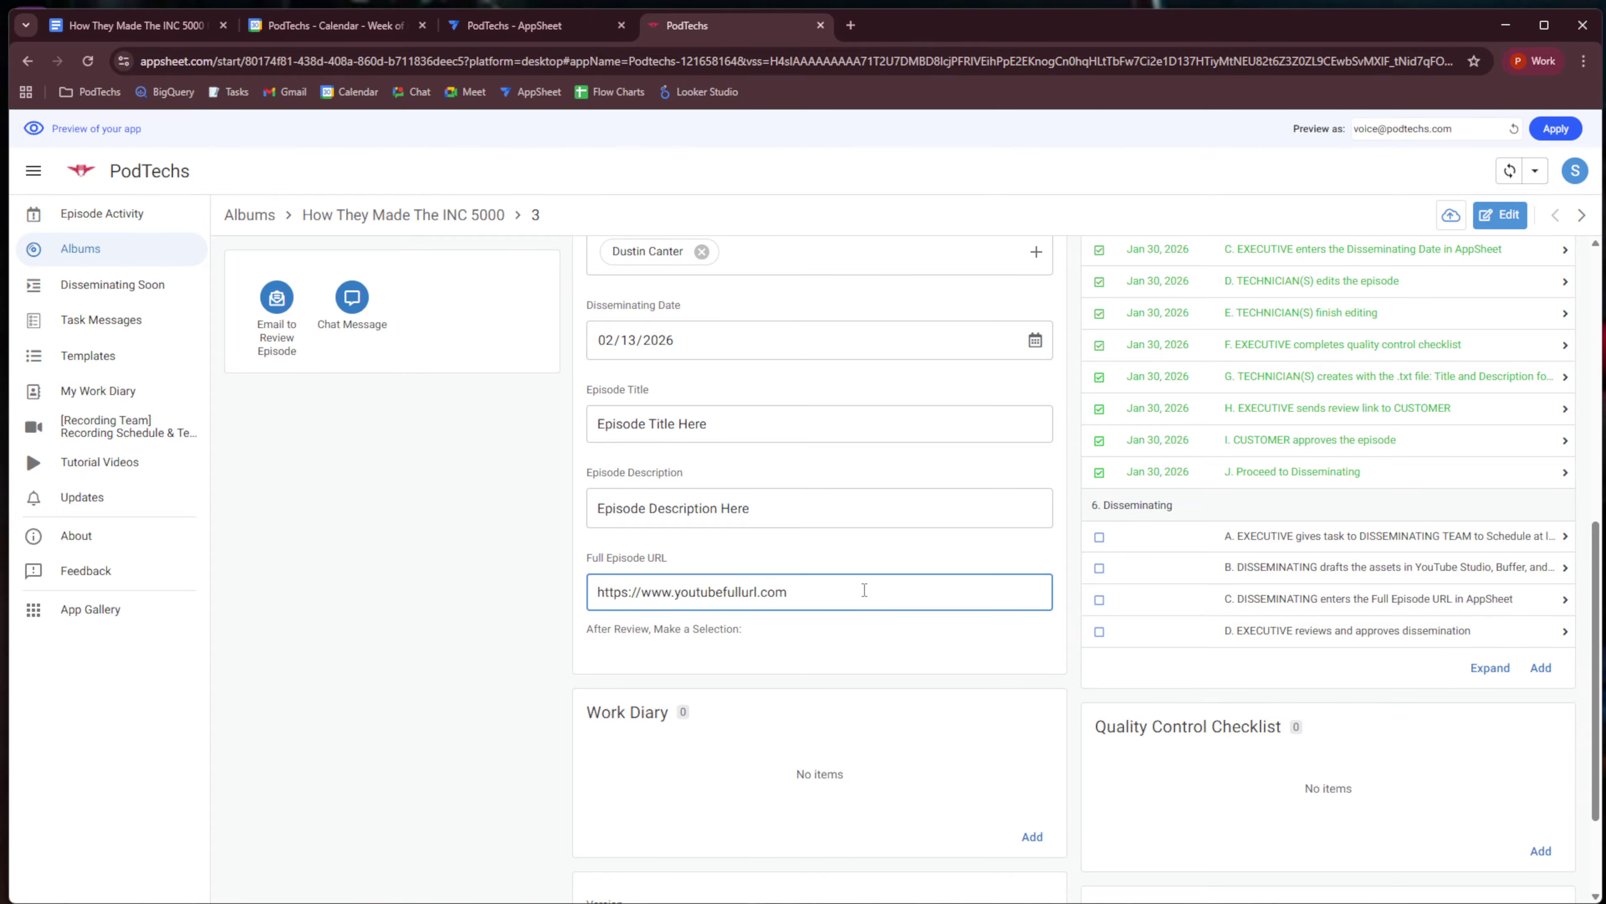
pyautogui.press('Return')
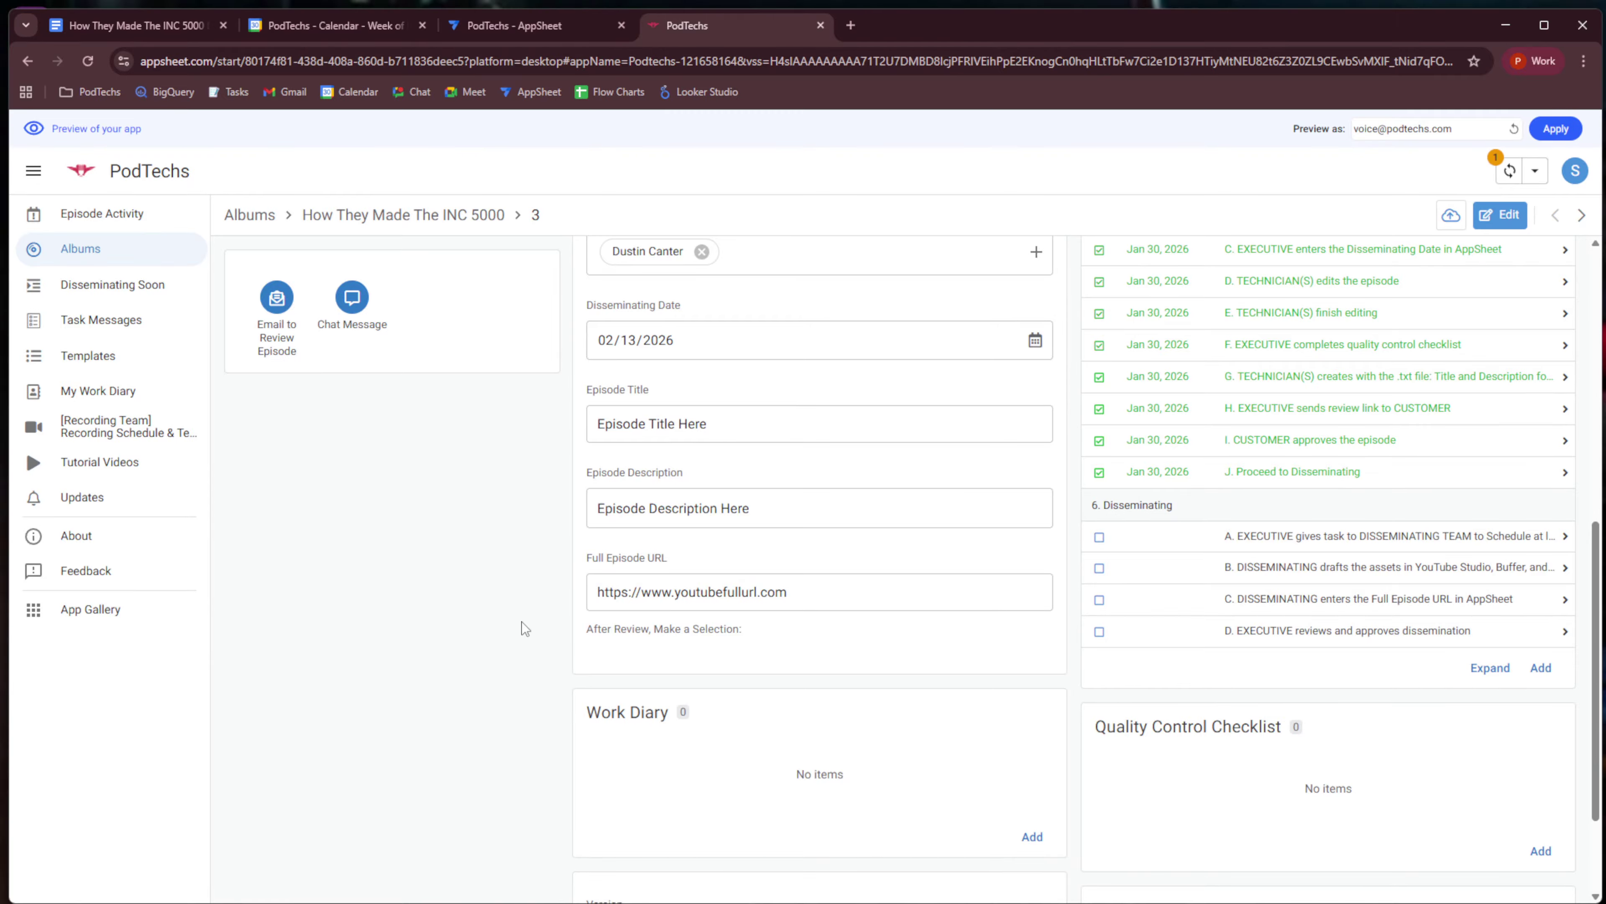
# Set the episode's phase to Disseminating.
pyautogui.scroll(10, 1052, 599)
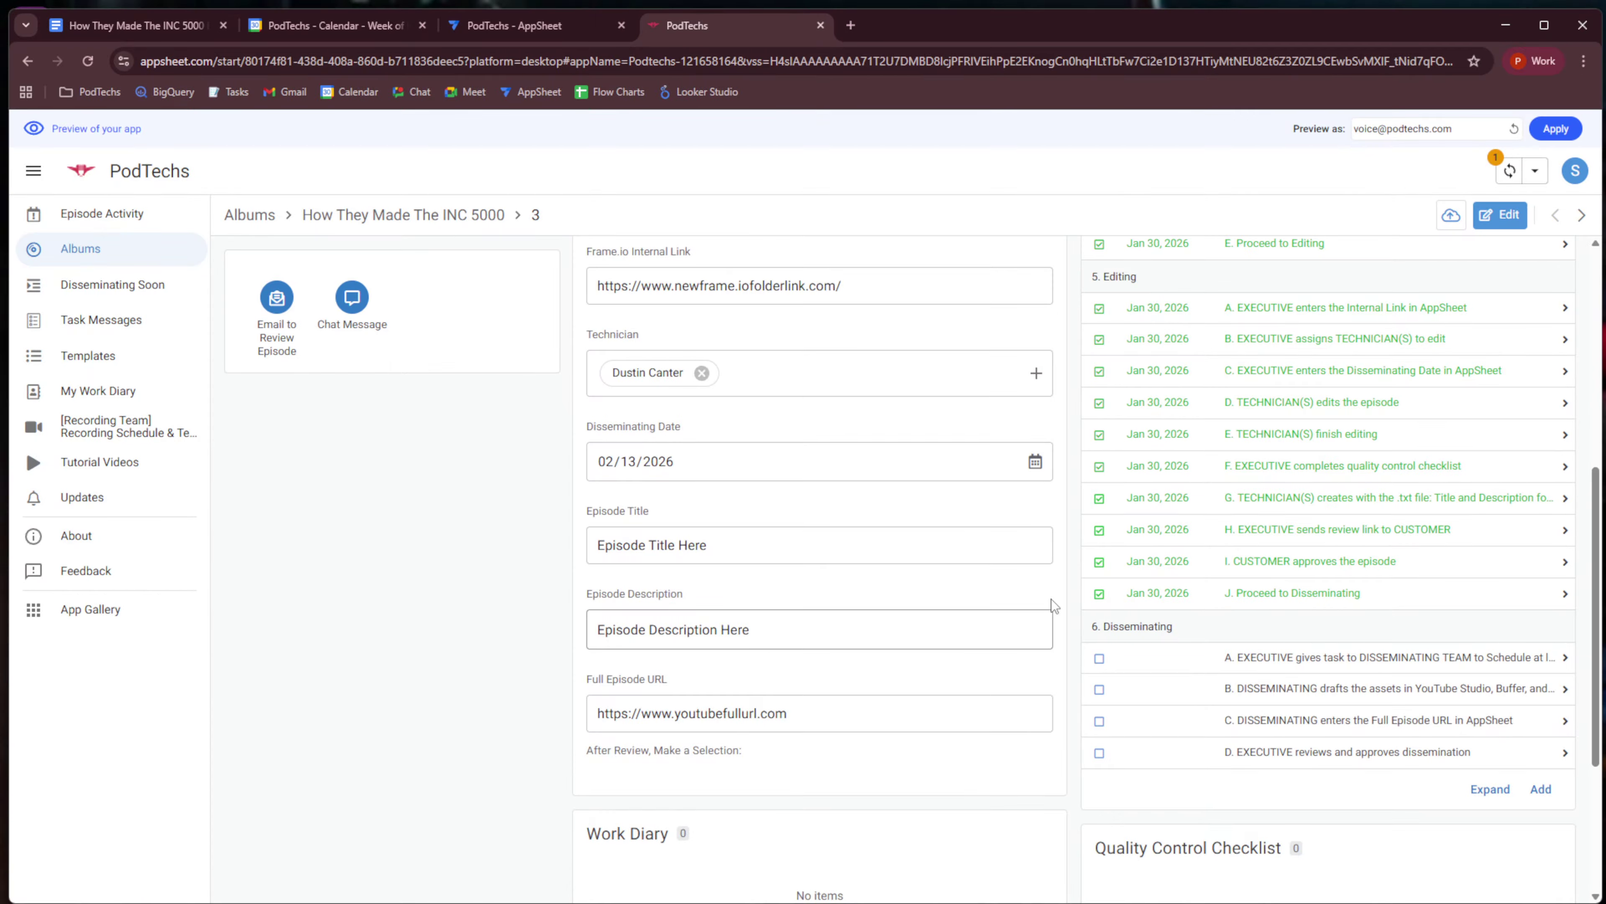
pyautogui.click(1036, 321)
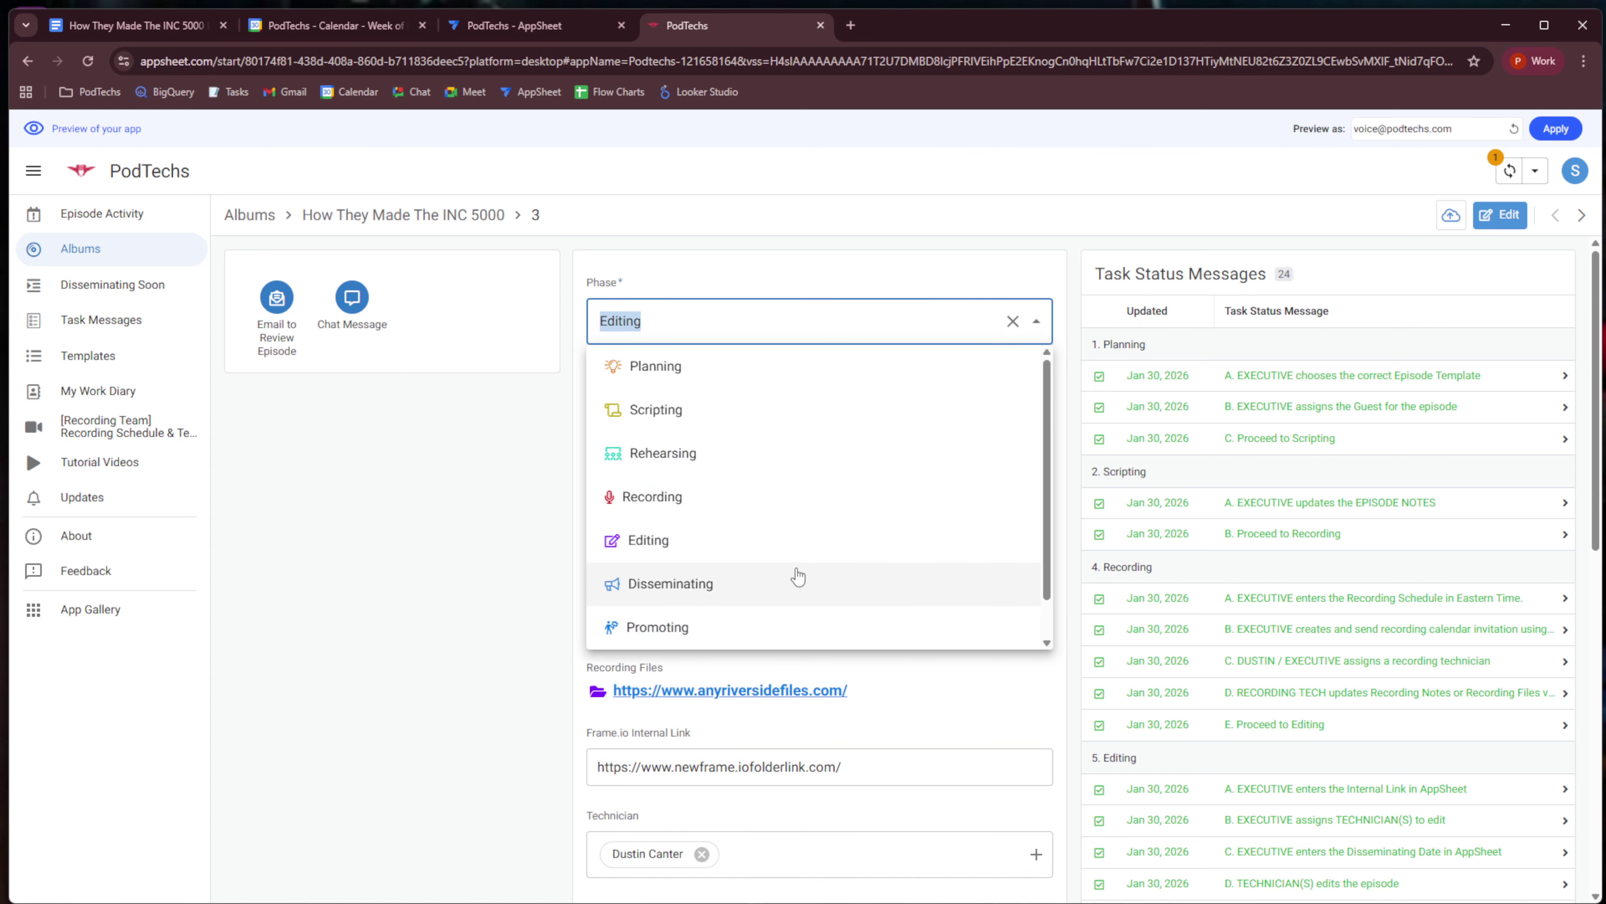
pyautogui.click(798, 577)
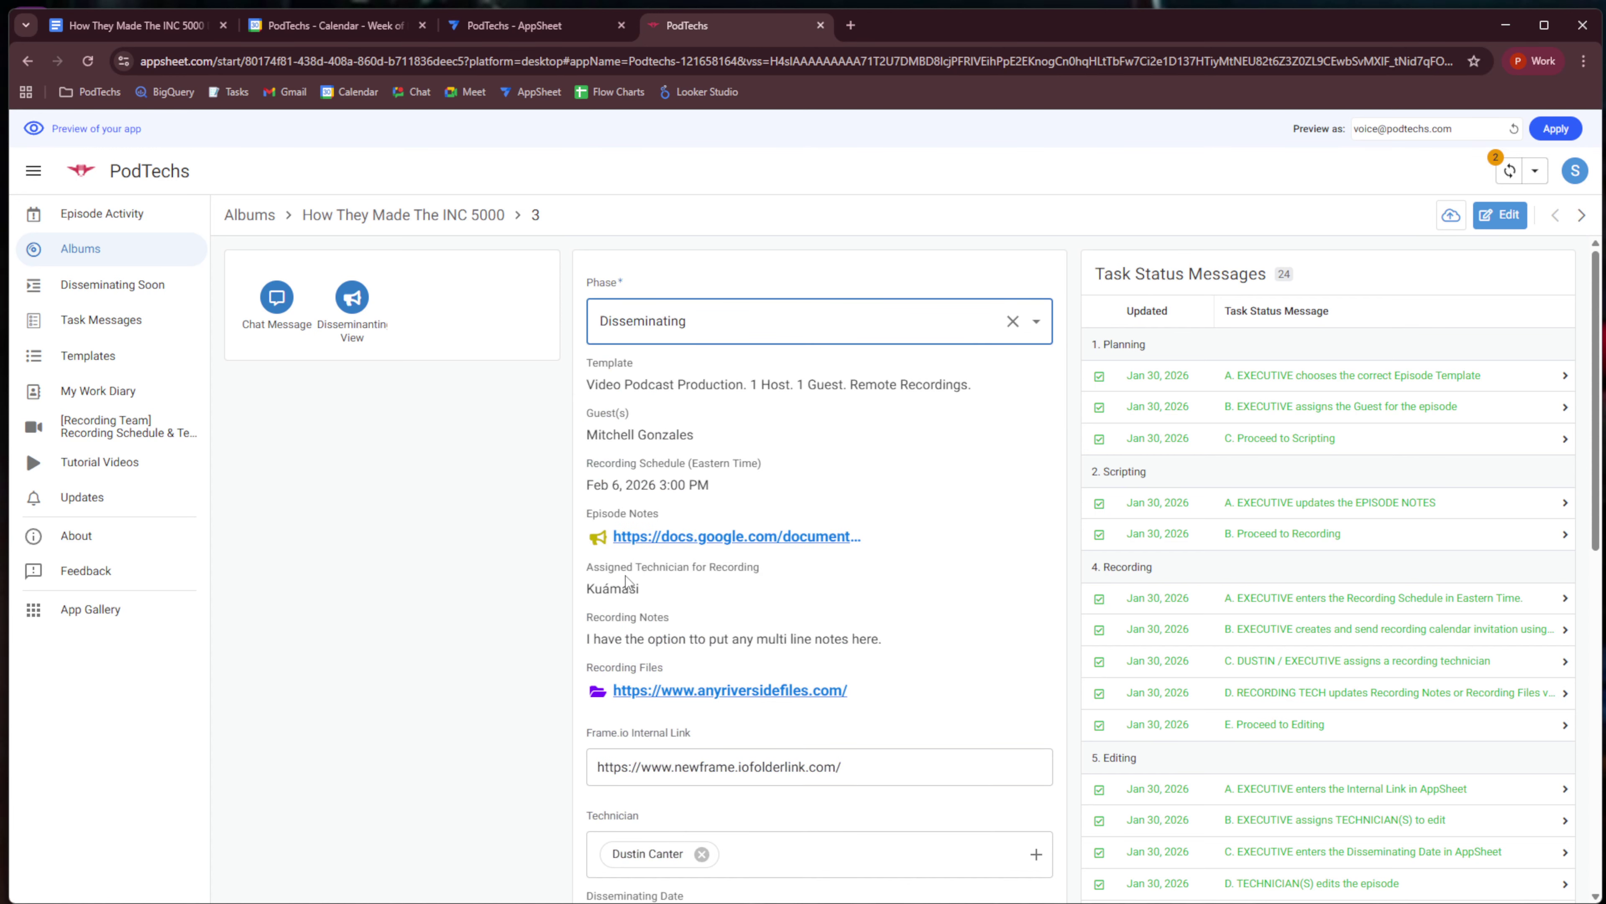
# Open Disseminating task A for editing and enter "instructions here" as its specific/special instructions.
pyautogui.scroll(-5, 1445, 520)
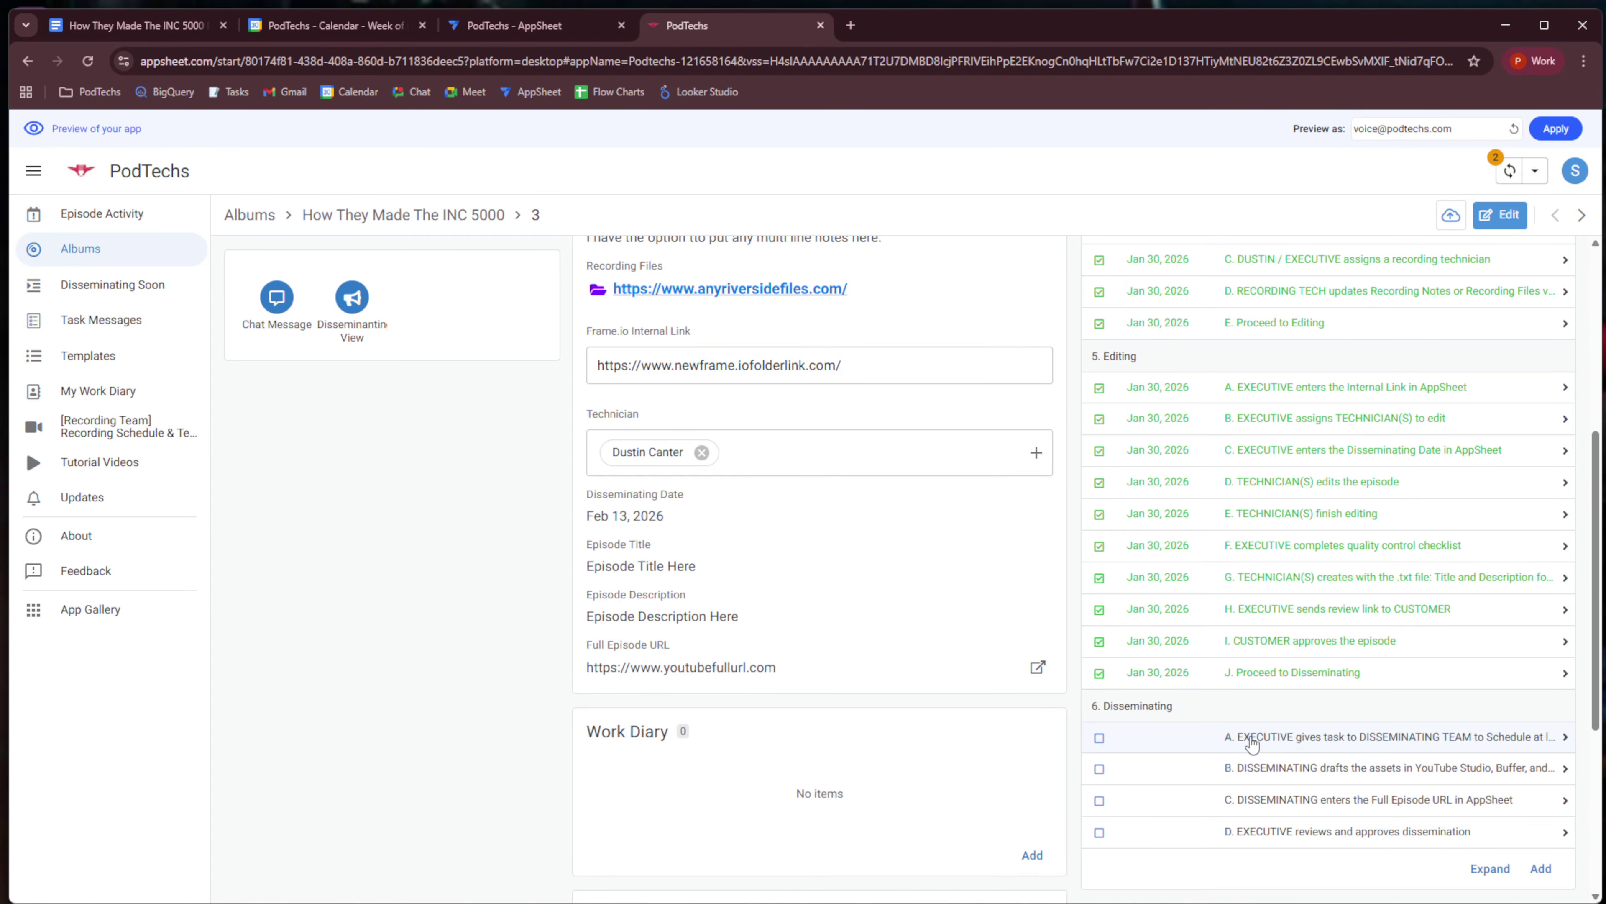
pyautogui.click(1163, 746)
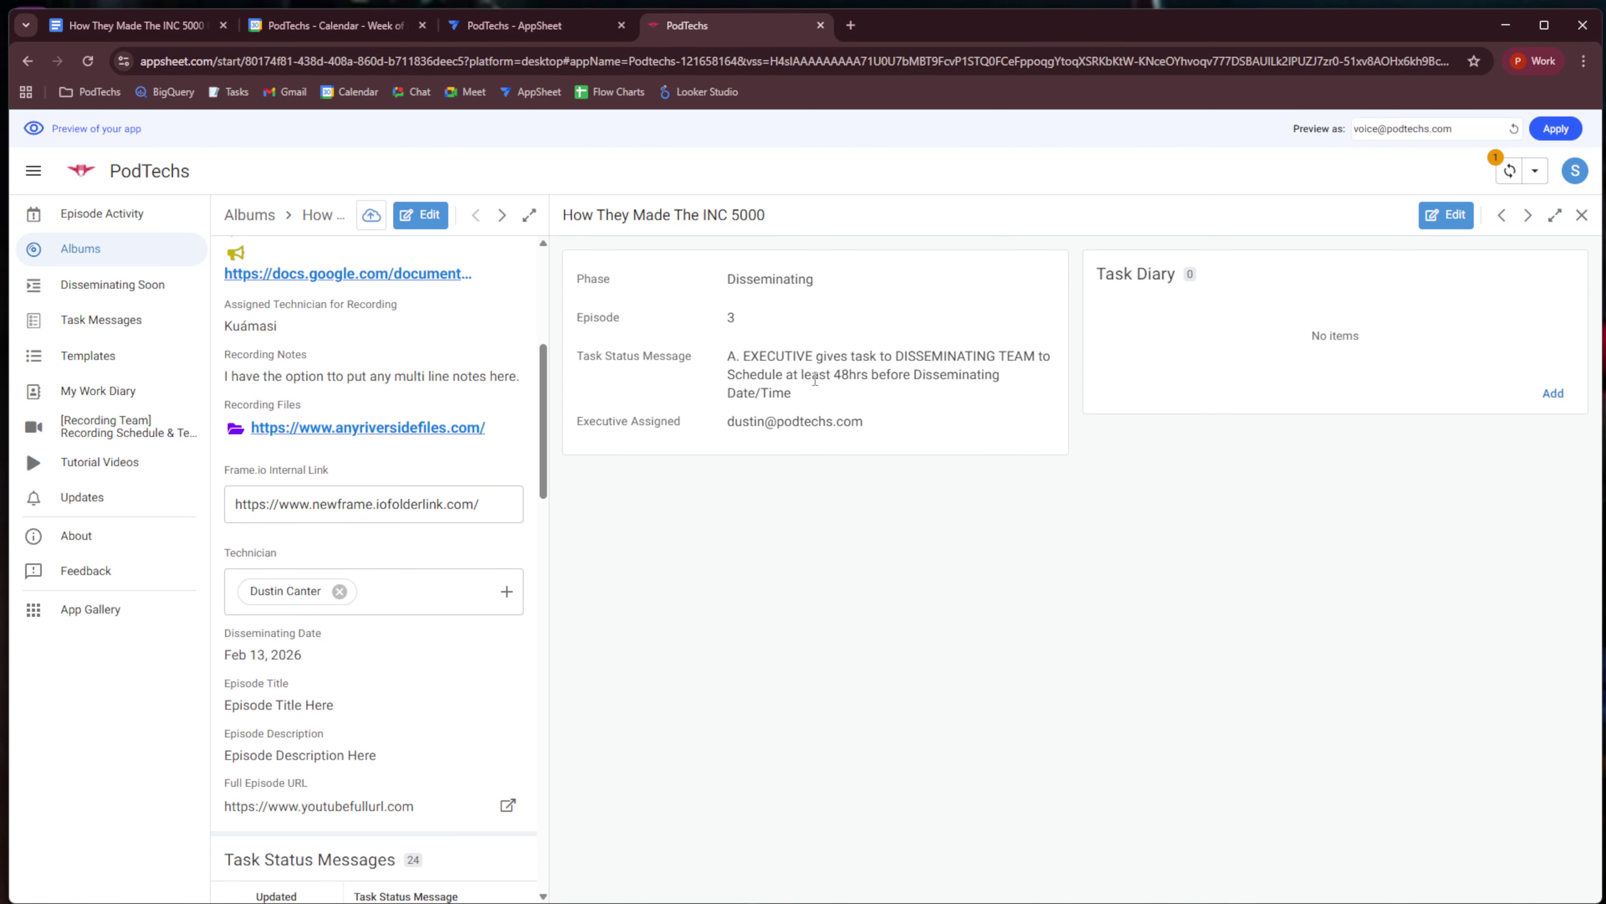
pyautogui.click(1454, 218)
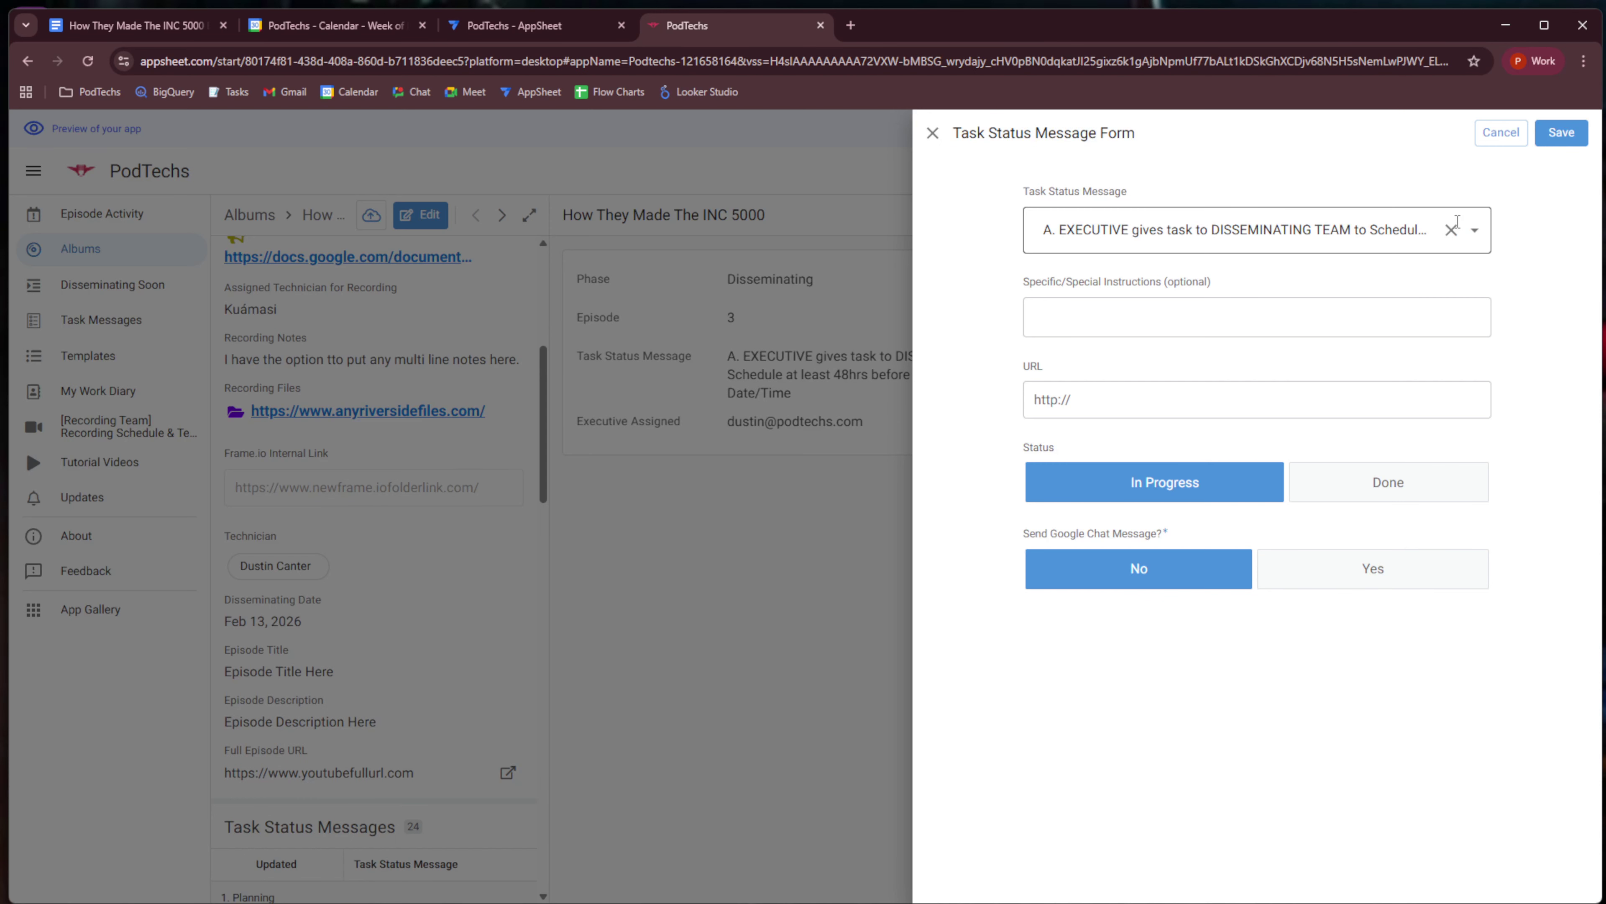
pyautogui.click(1044, 323)
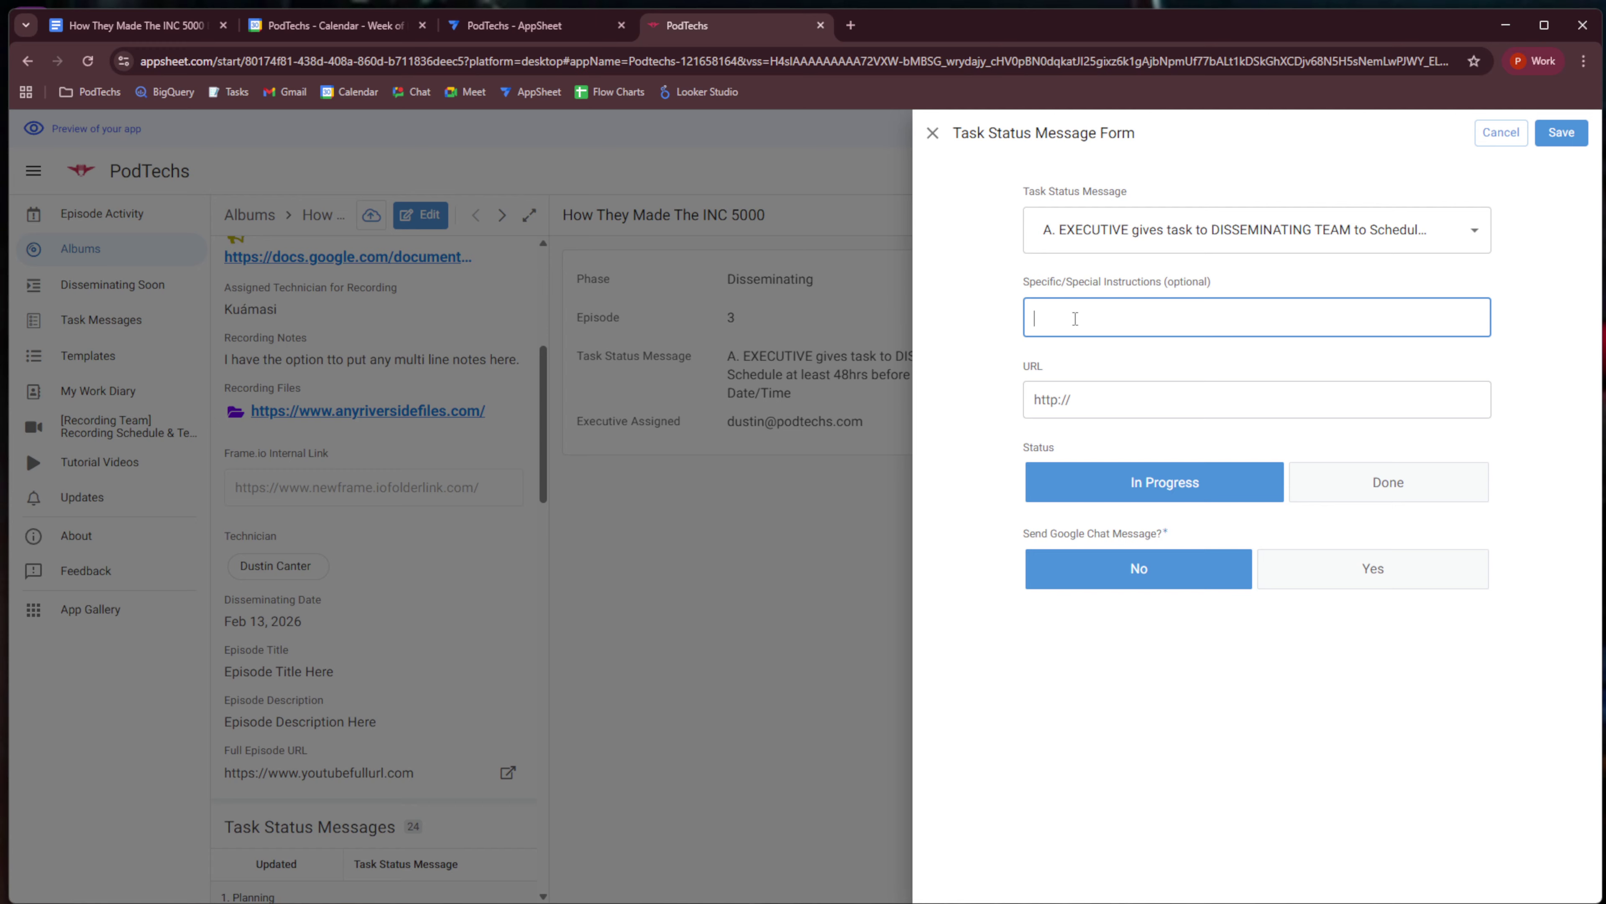
pyautogui.write('inst')
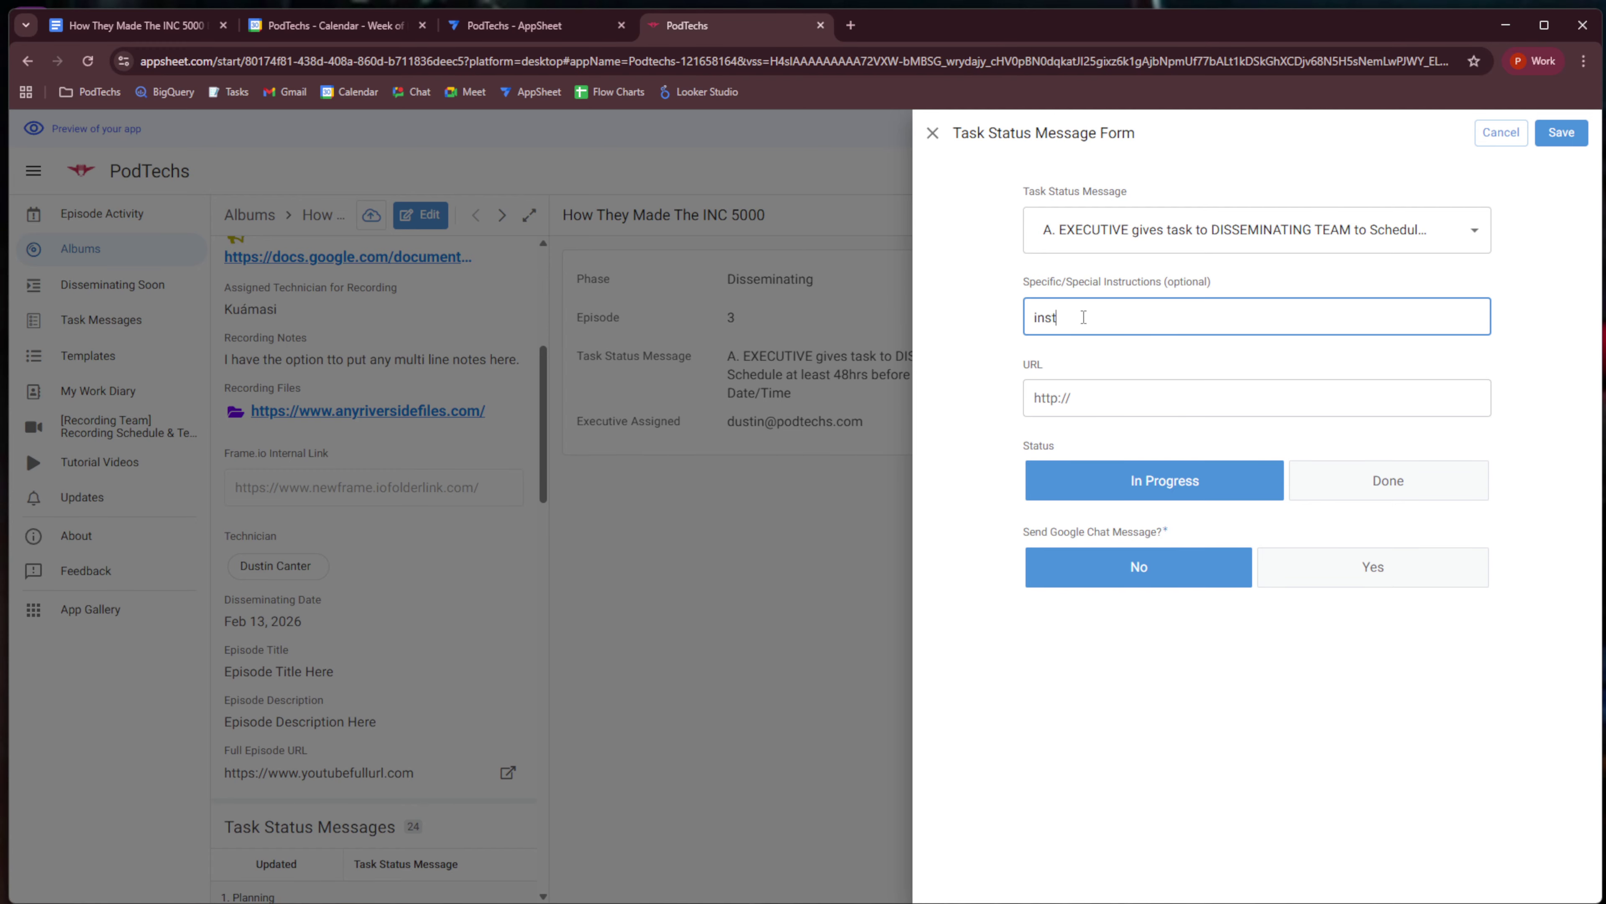
pyautogui.write('ructions here')
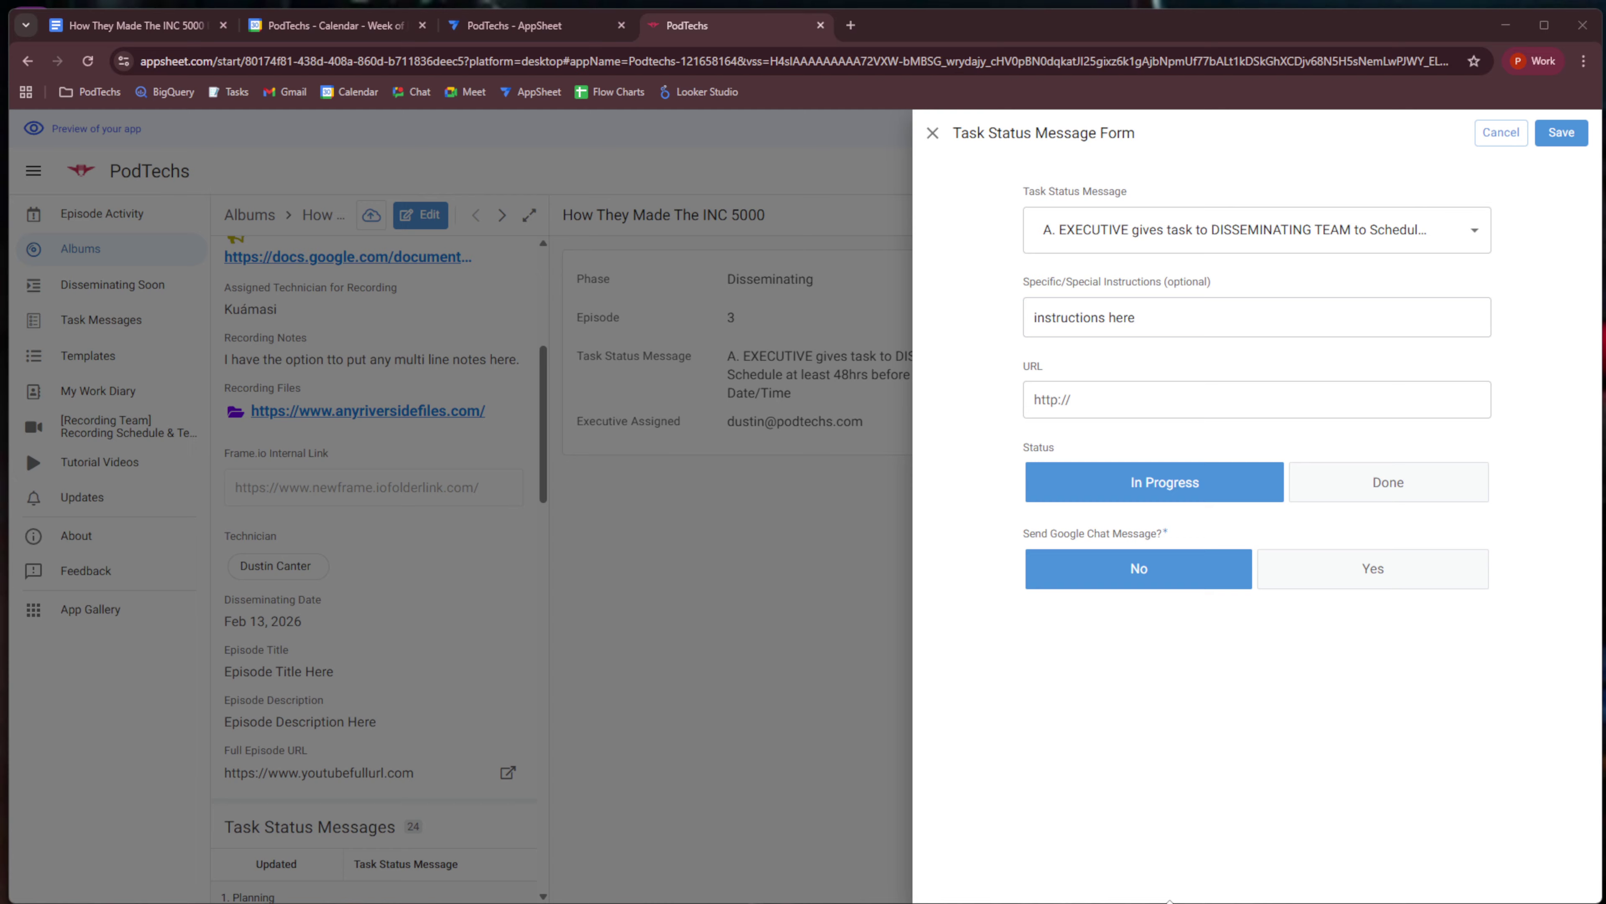
pyautogui.click(1146, 417)
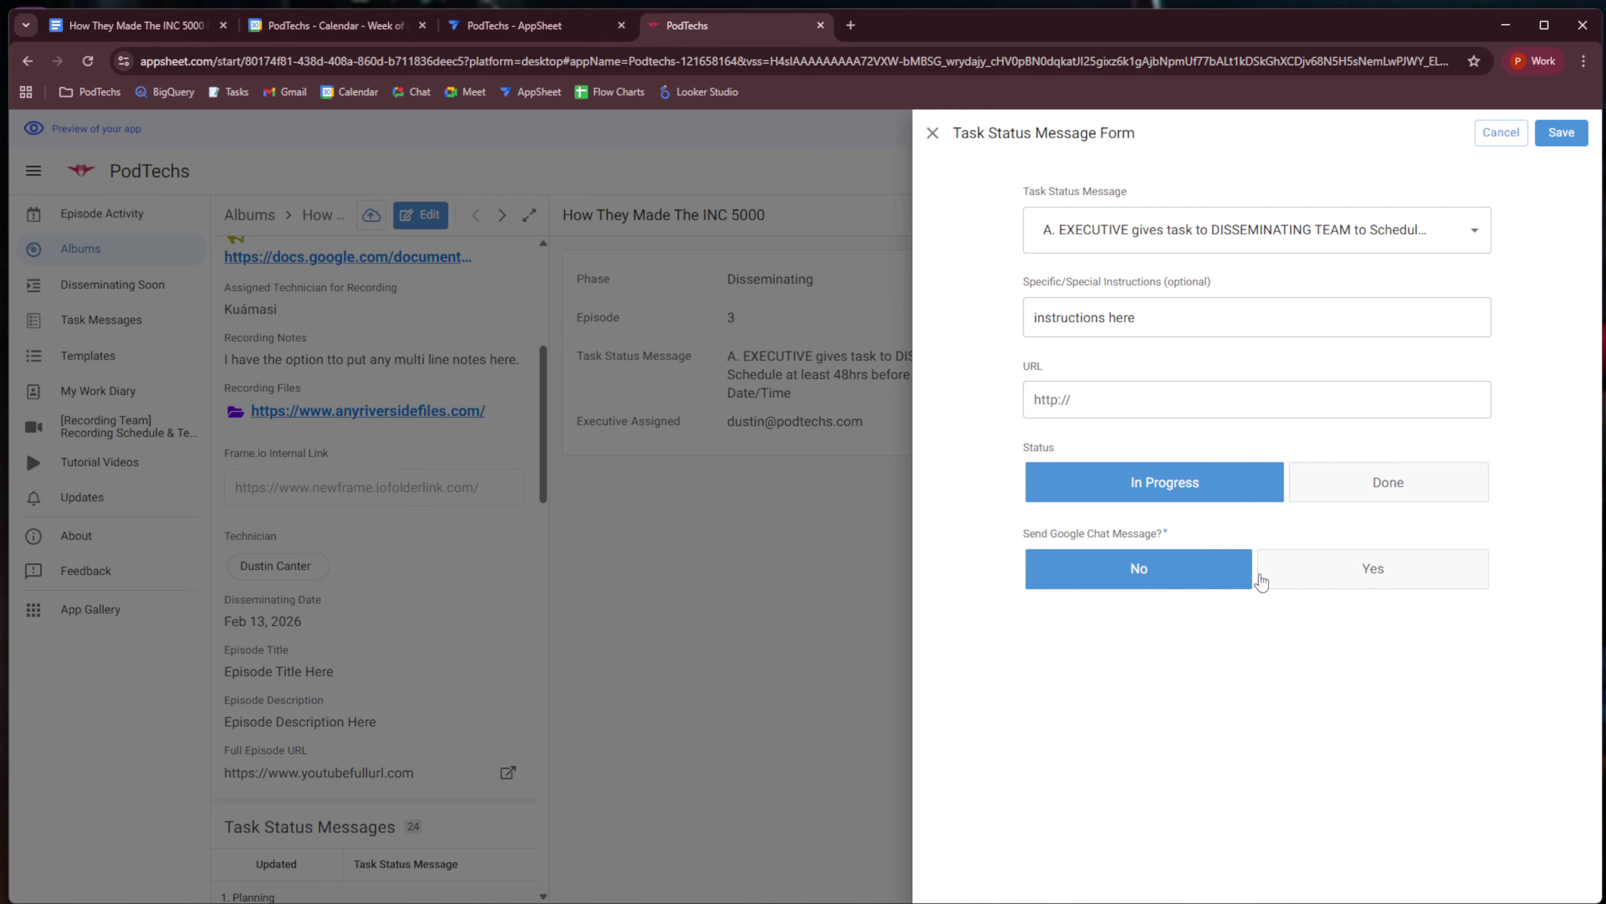
# Choose to send a Google Chat message to the Disseminating Team space, and discard the changes to task A.
pyautogui.click(1381, 581)
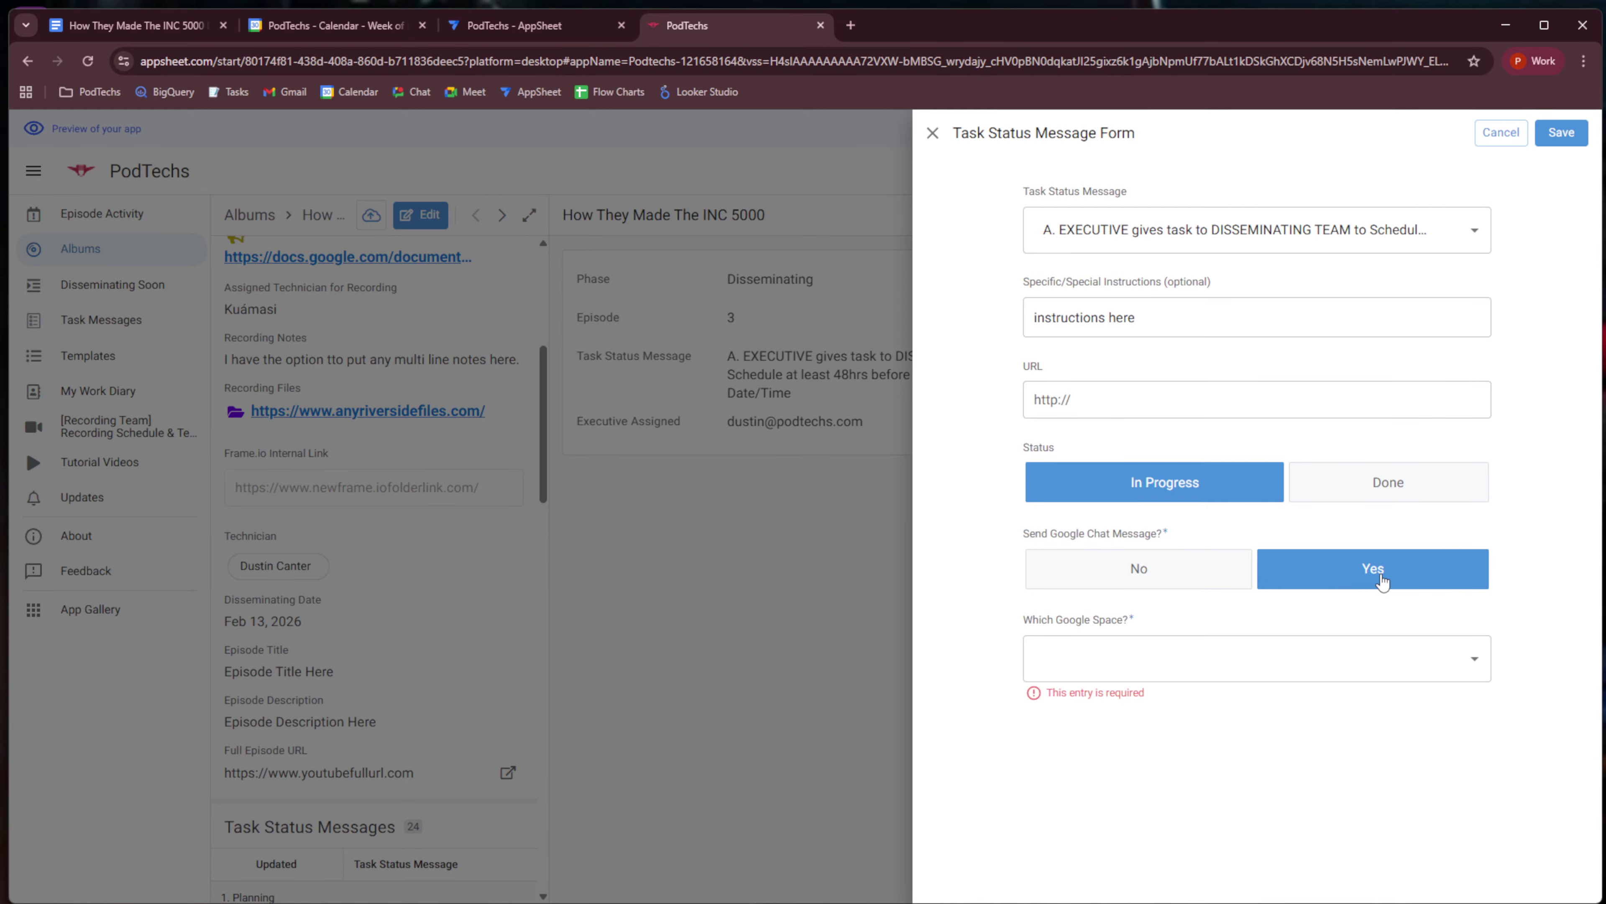
pyautogui.click(1487, 668)
pyautogui.click(1139, 750)
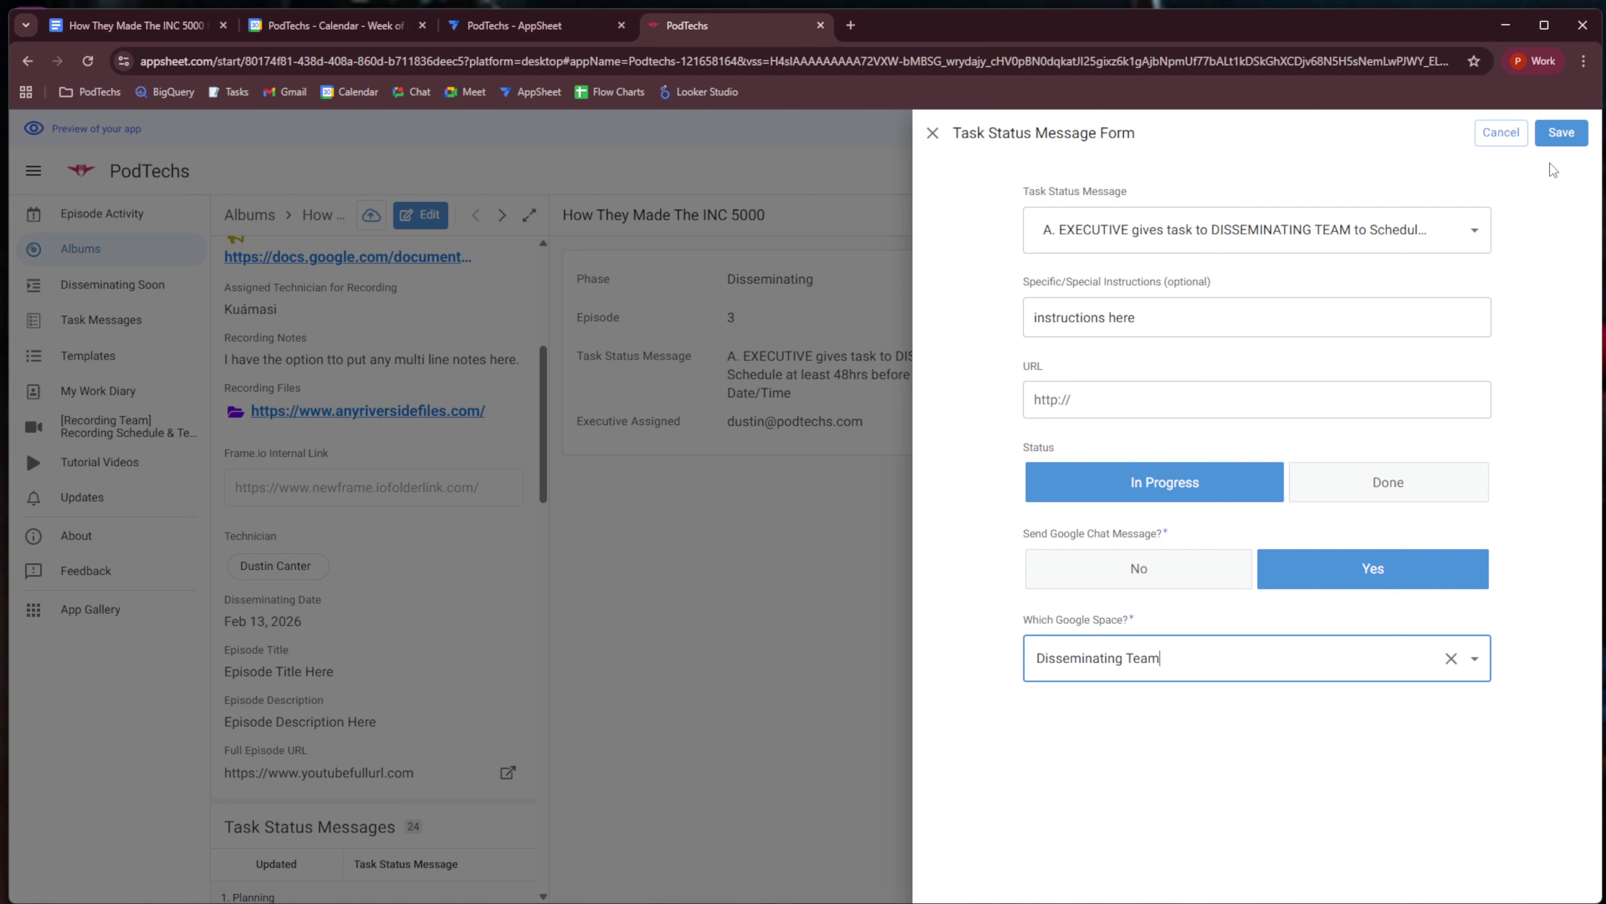
pyautogui.press('Escape')
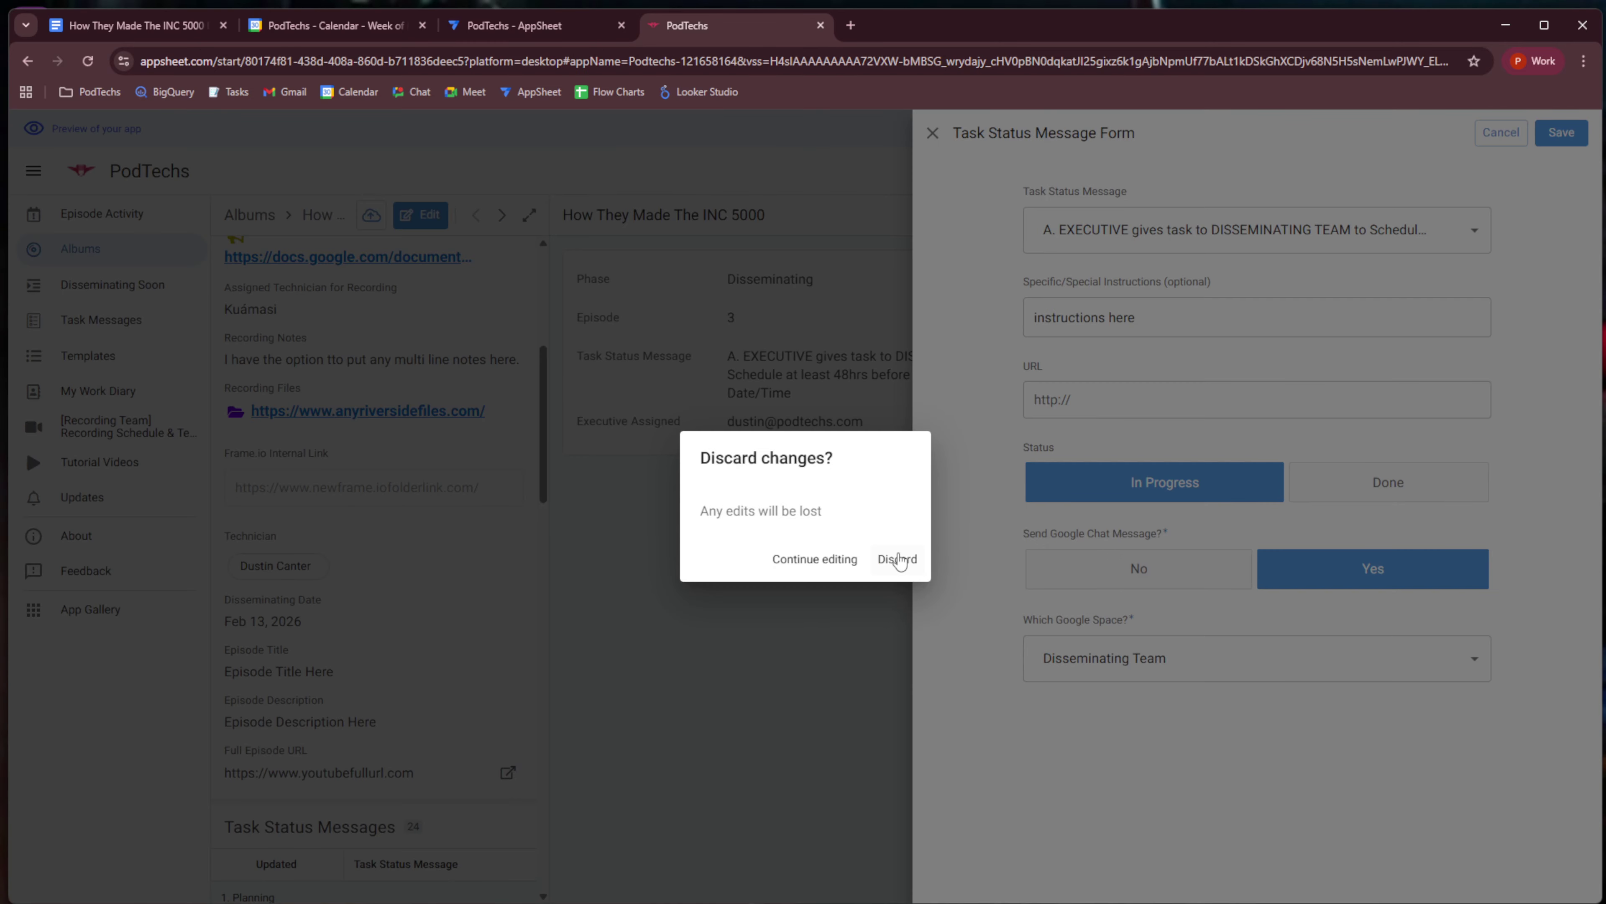
pyautogui.click(898, 560)
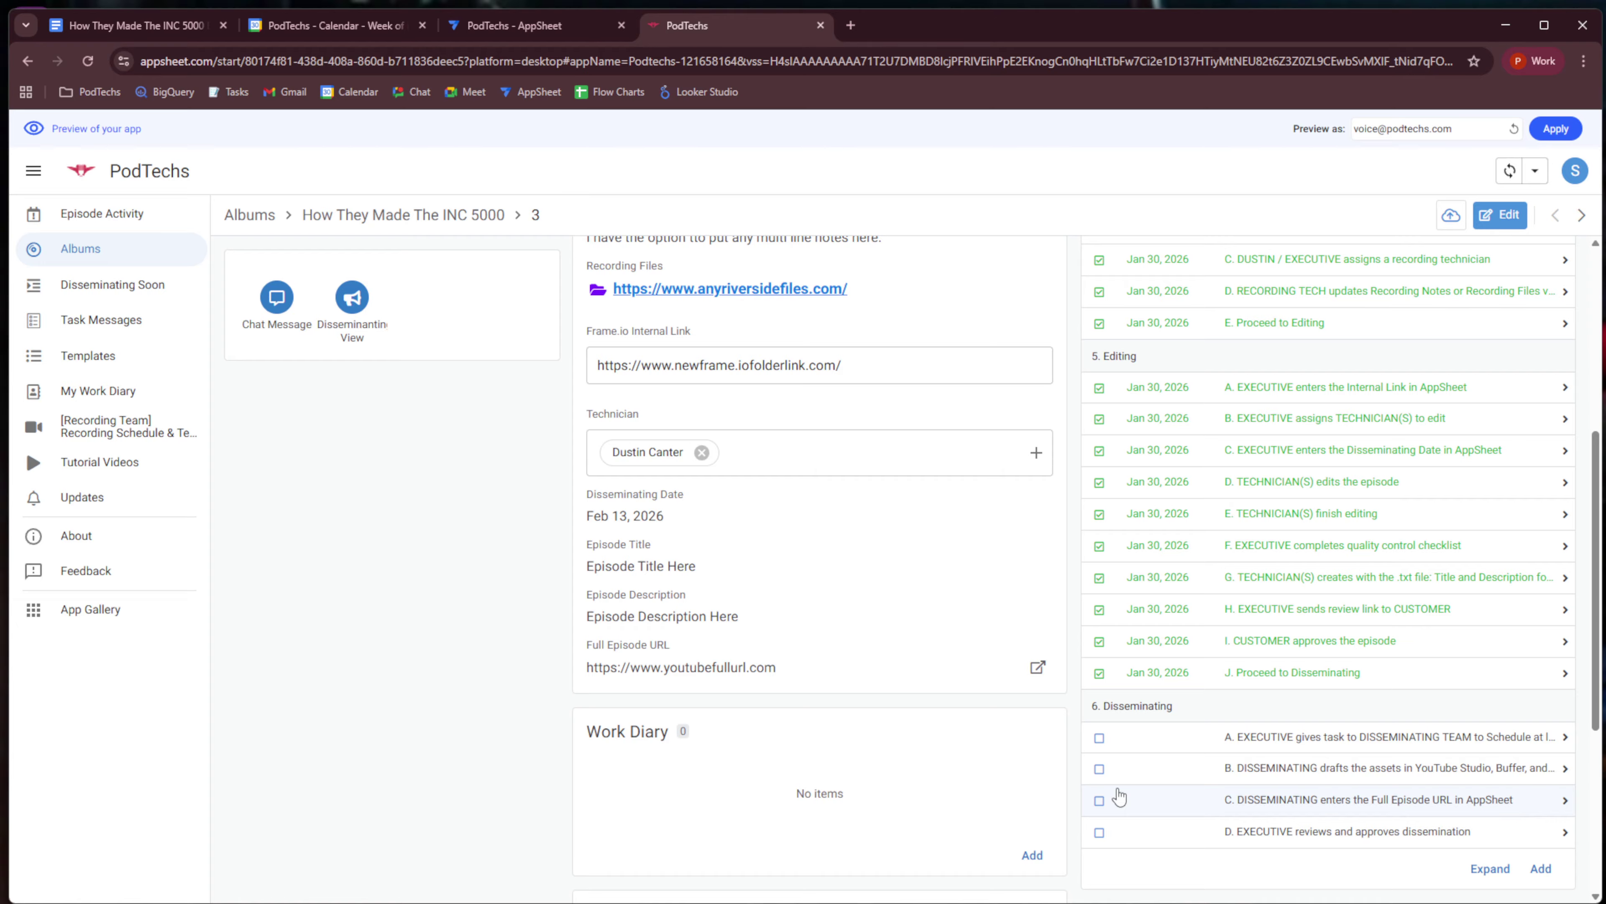
# Mark Disseminating tasks A, B, C and D as done and review the episode's completed task list.
pyautogui.click(1098, 738)
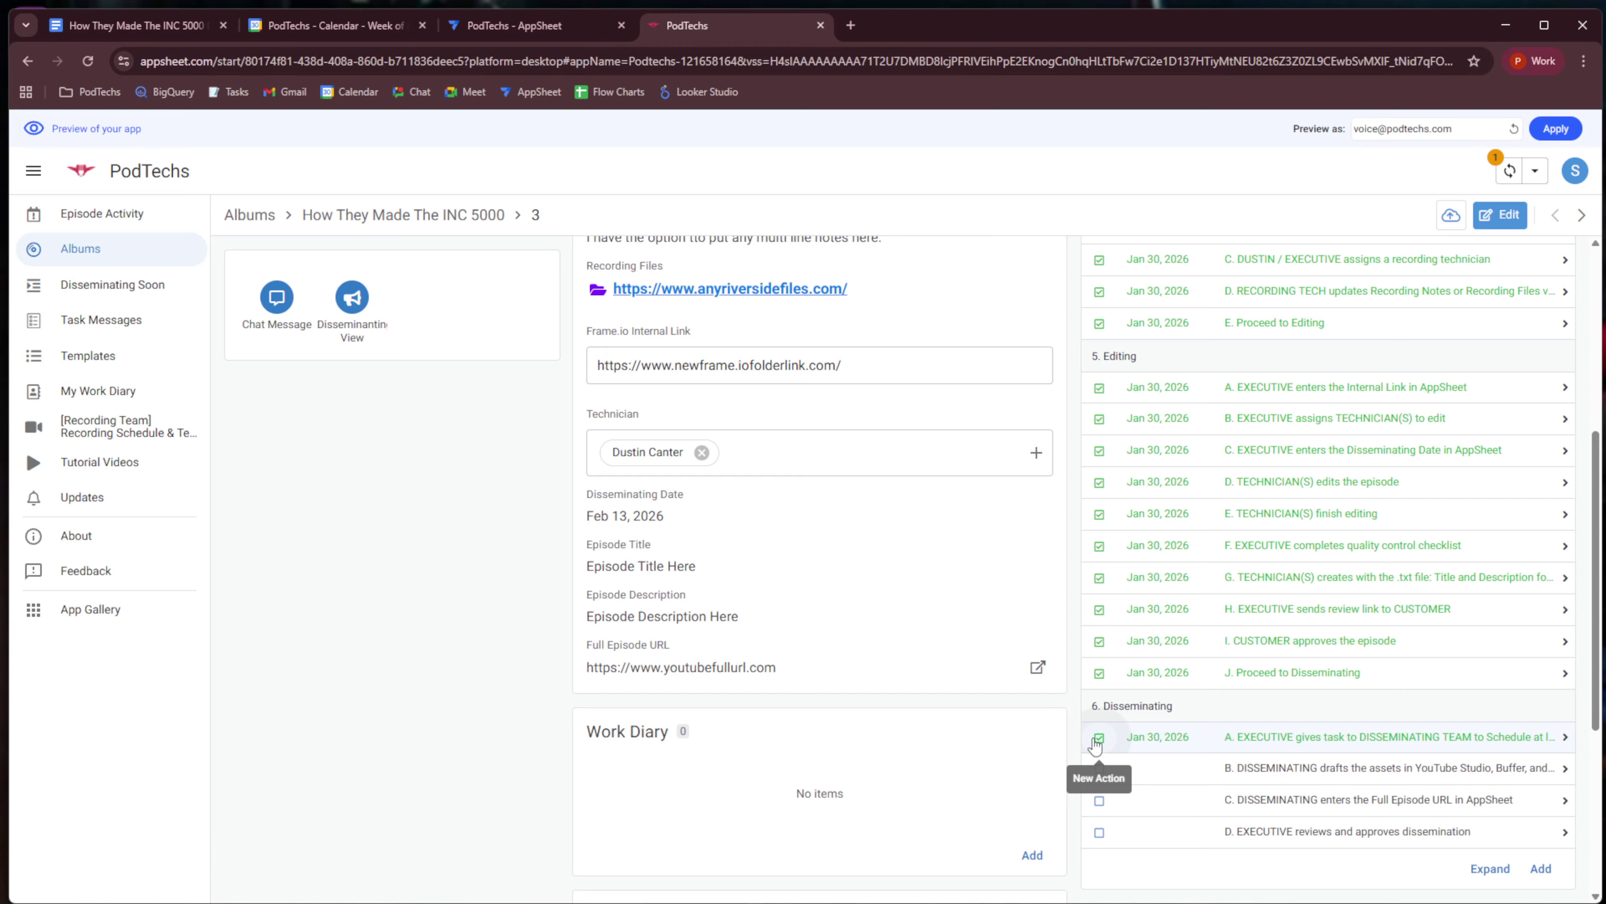
pyautogui.click(1415, 769)
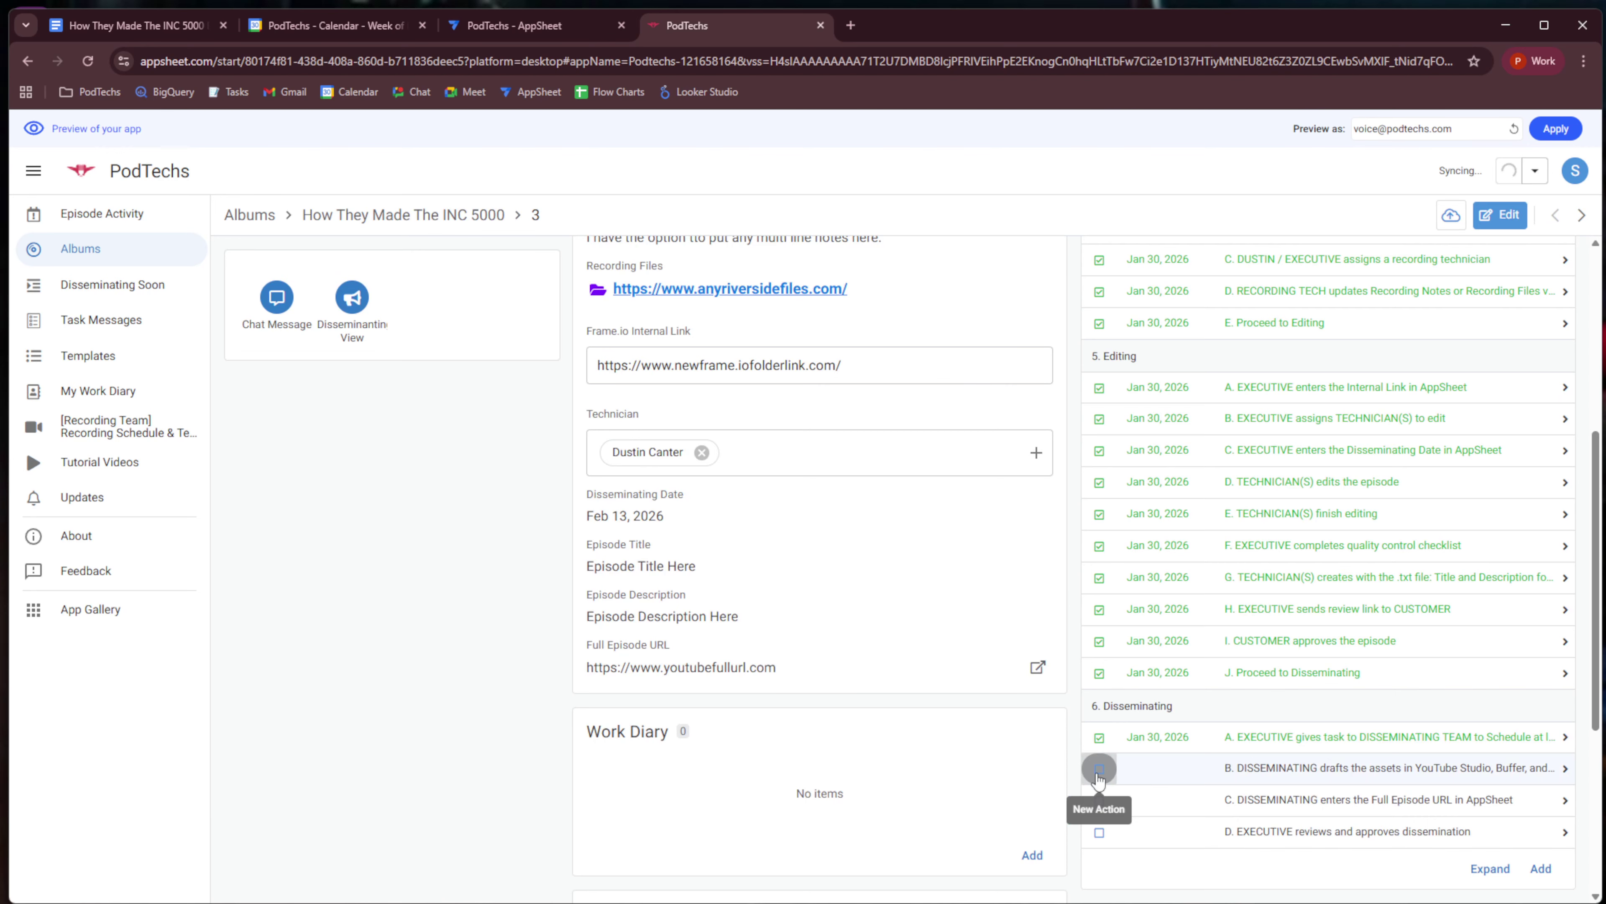
pyautogui.click(1098, 772)
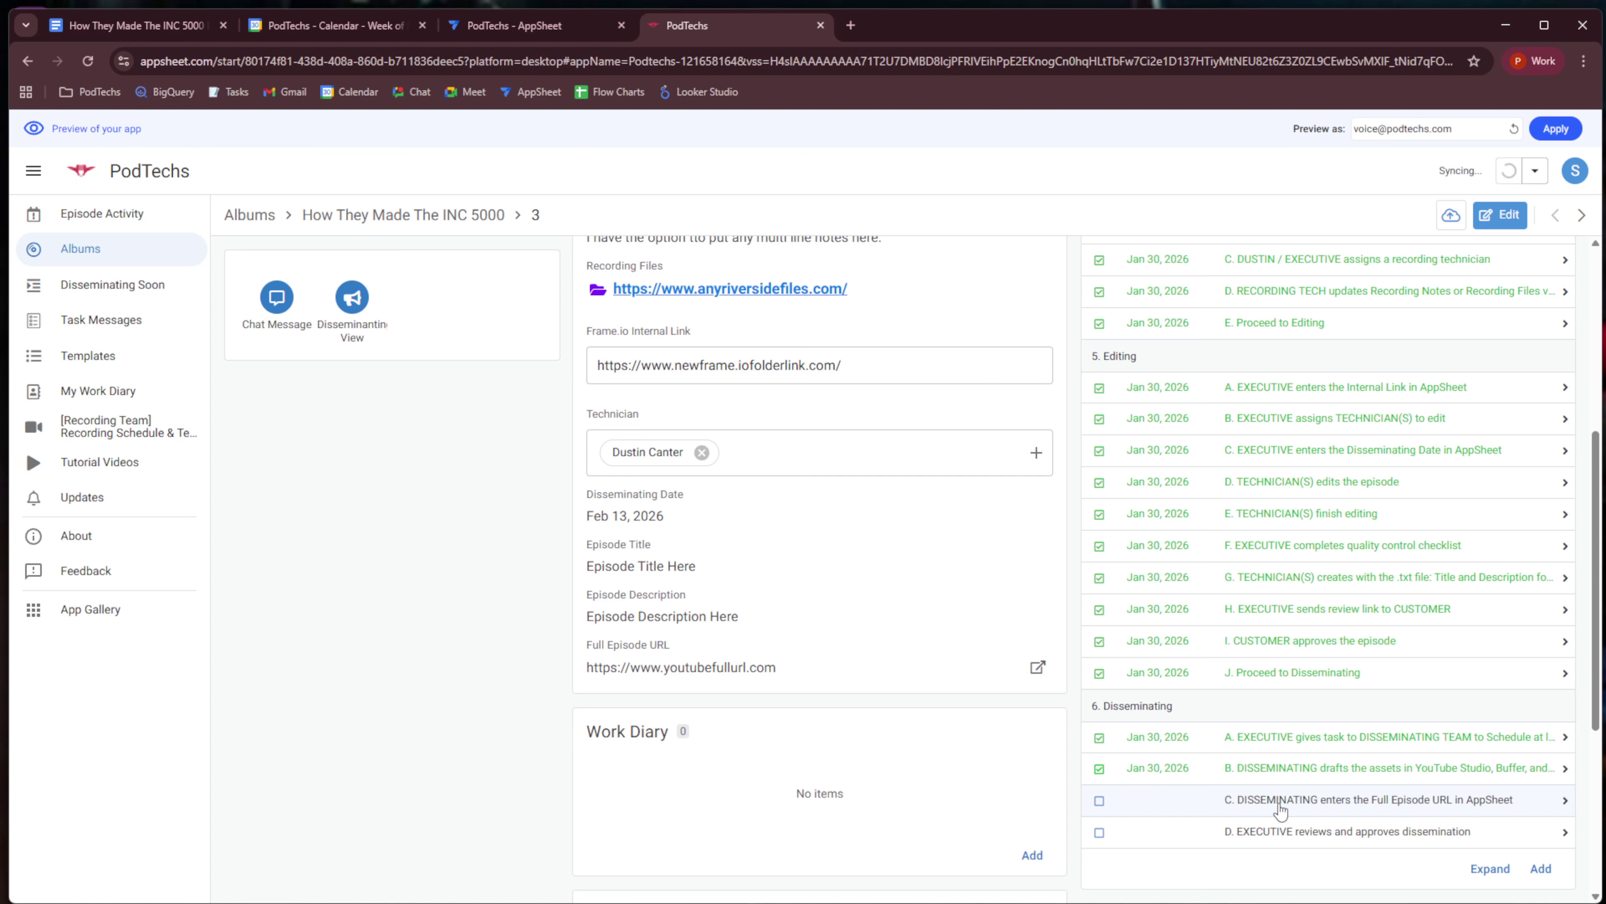
pyautogui.click(1099, 801)
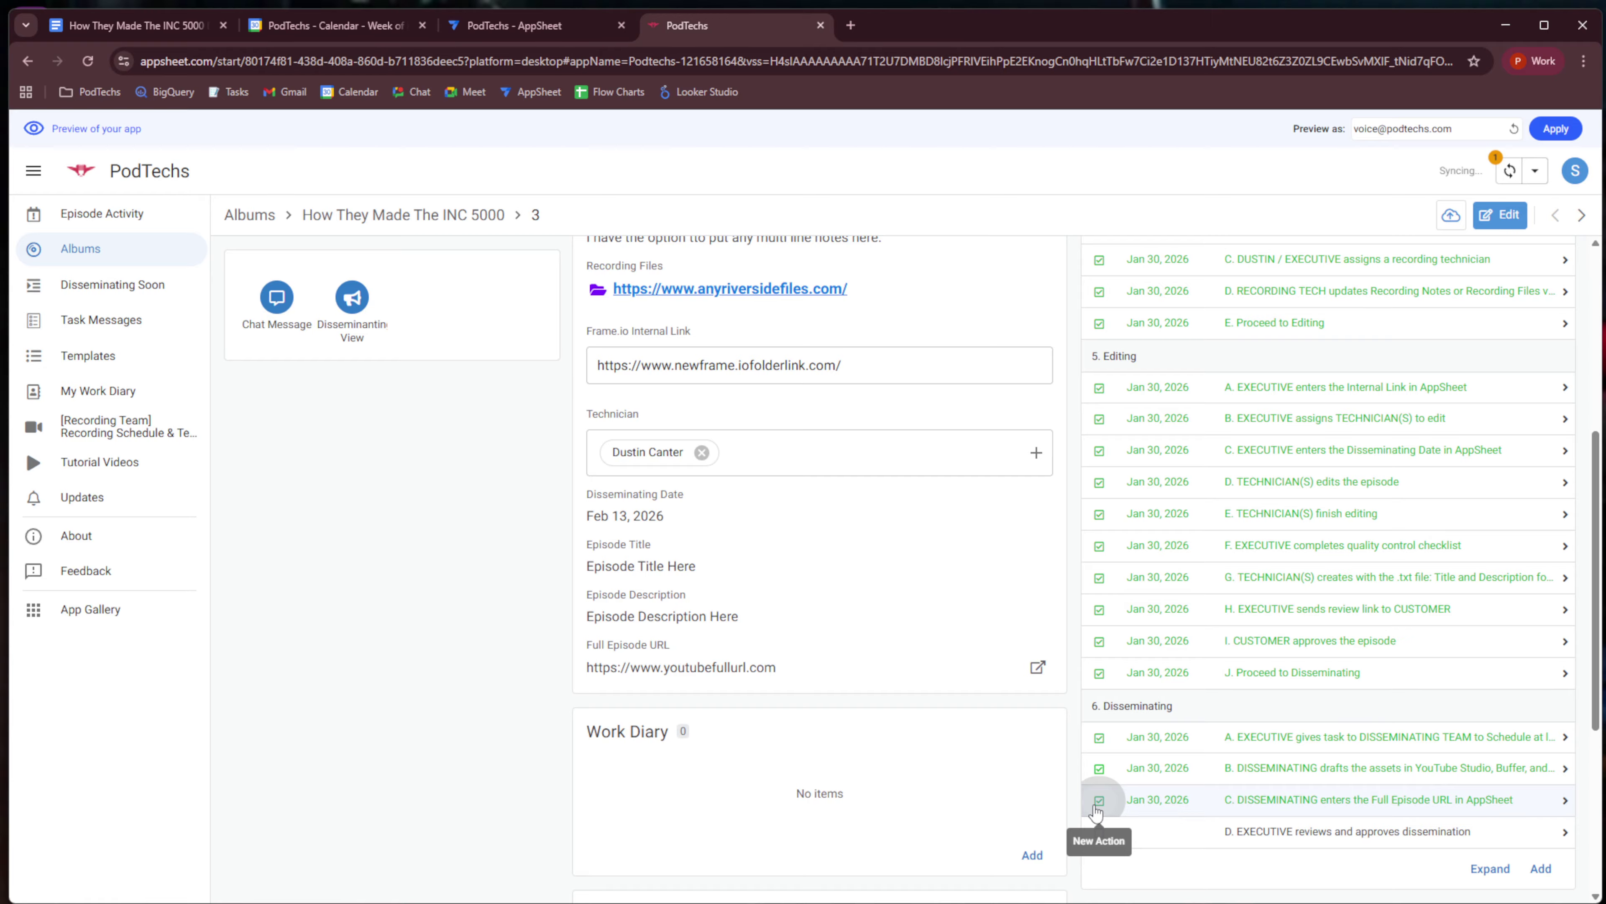
pyautogui.click(1099, 834)
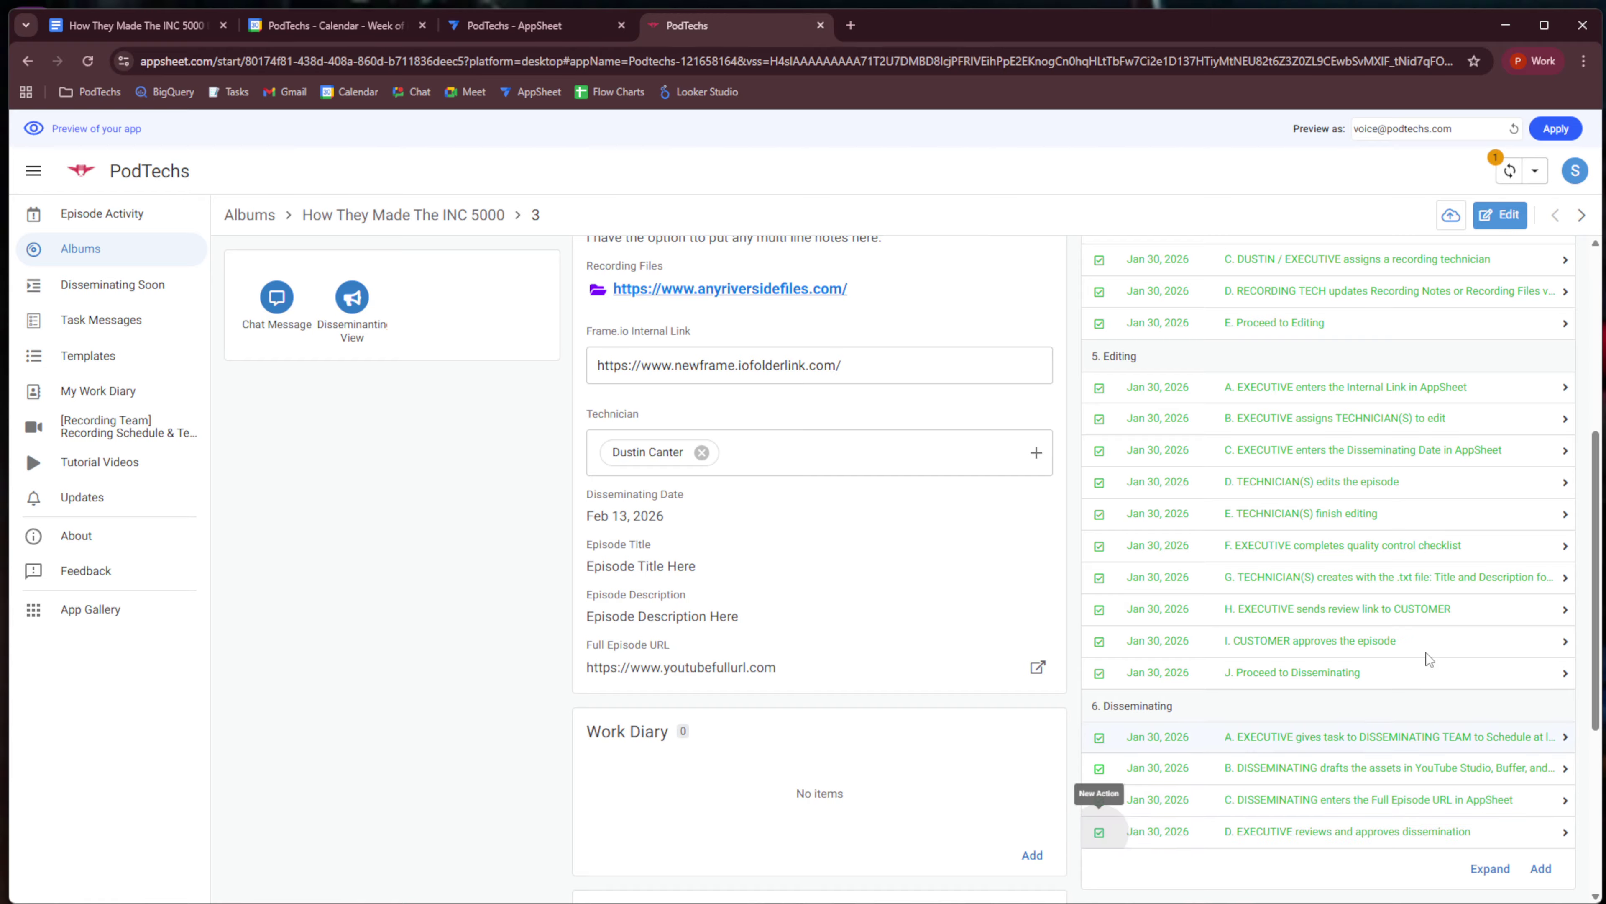
pyautogui.moveTo(1601, 554); pyautogui.dragTo(1592, 367)
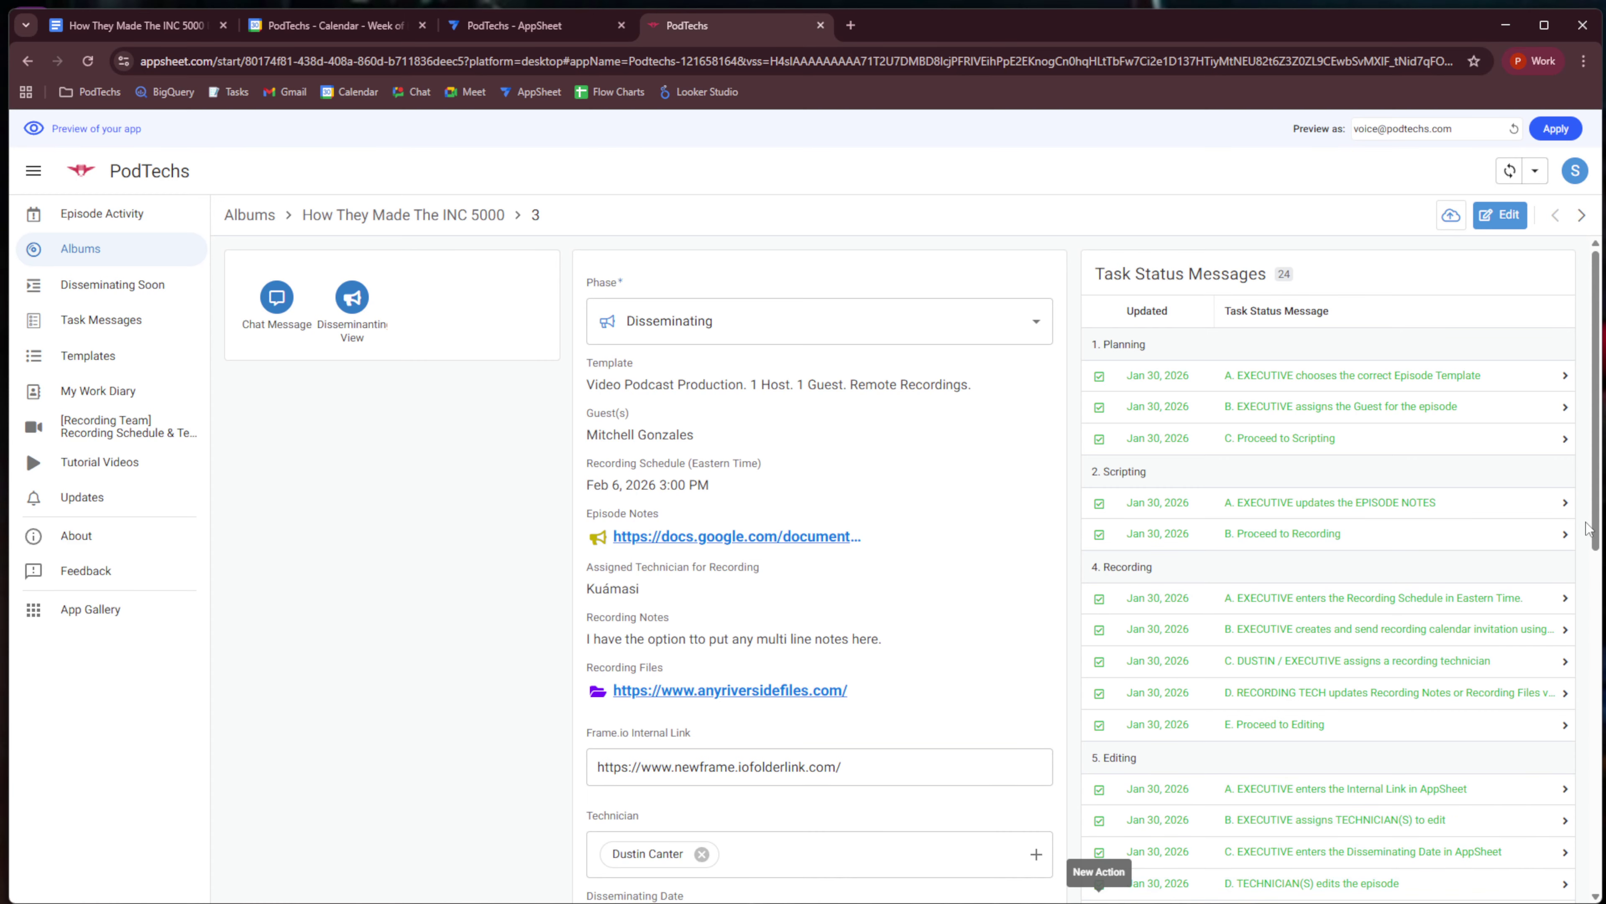
pyautogui.moveTo(1593, 531); pyautogui.dragTo(1600, 737)
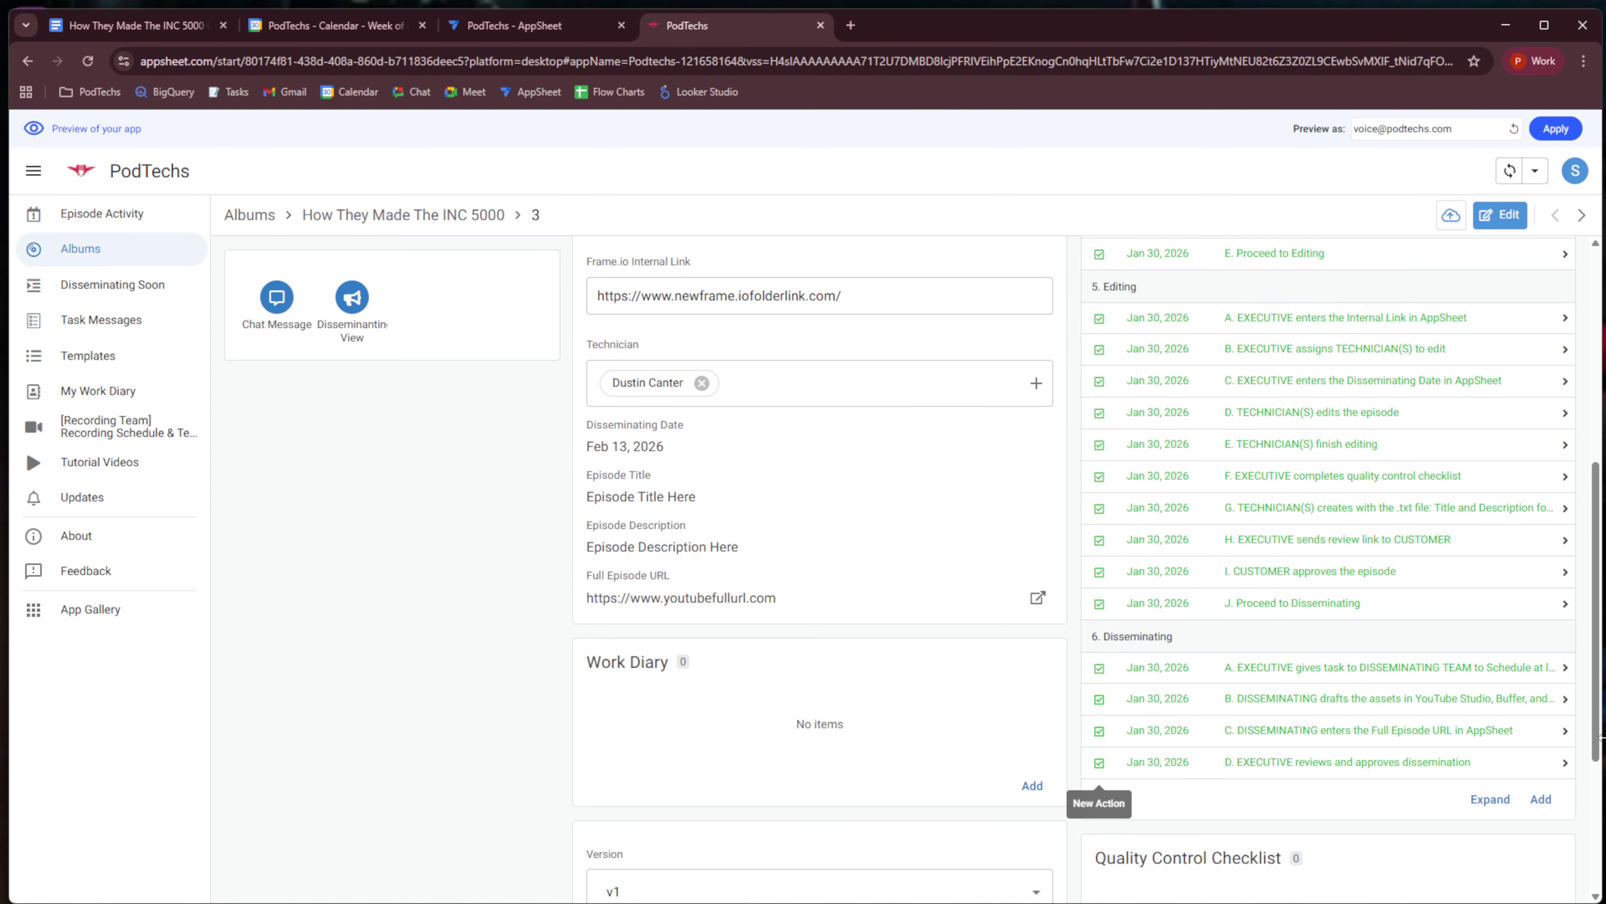